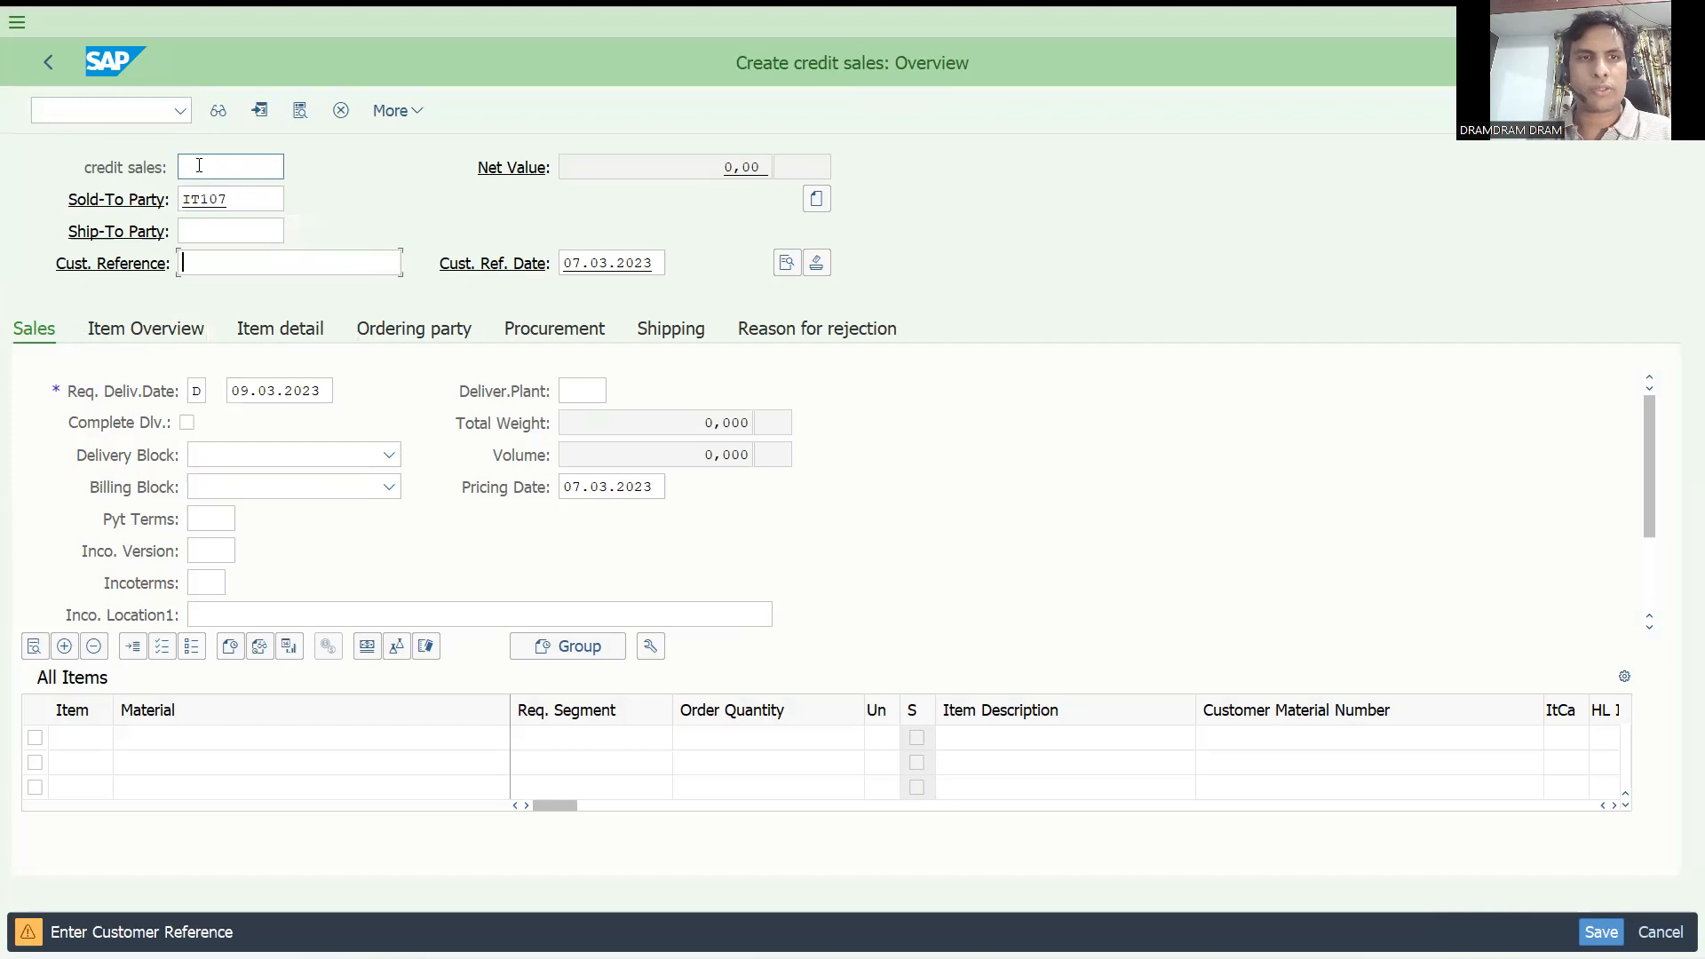
Enter "test" as the customer reference of the new credit sales order.
type("test")
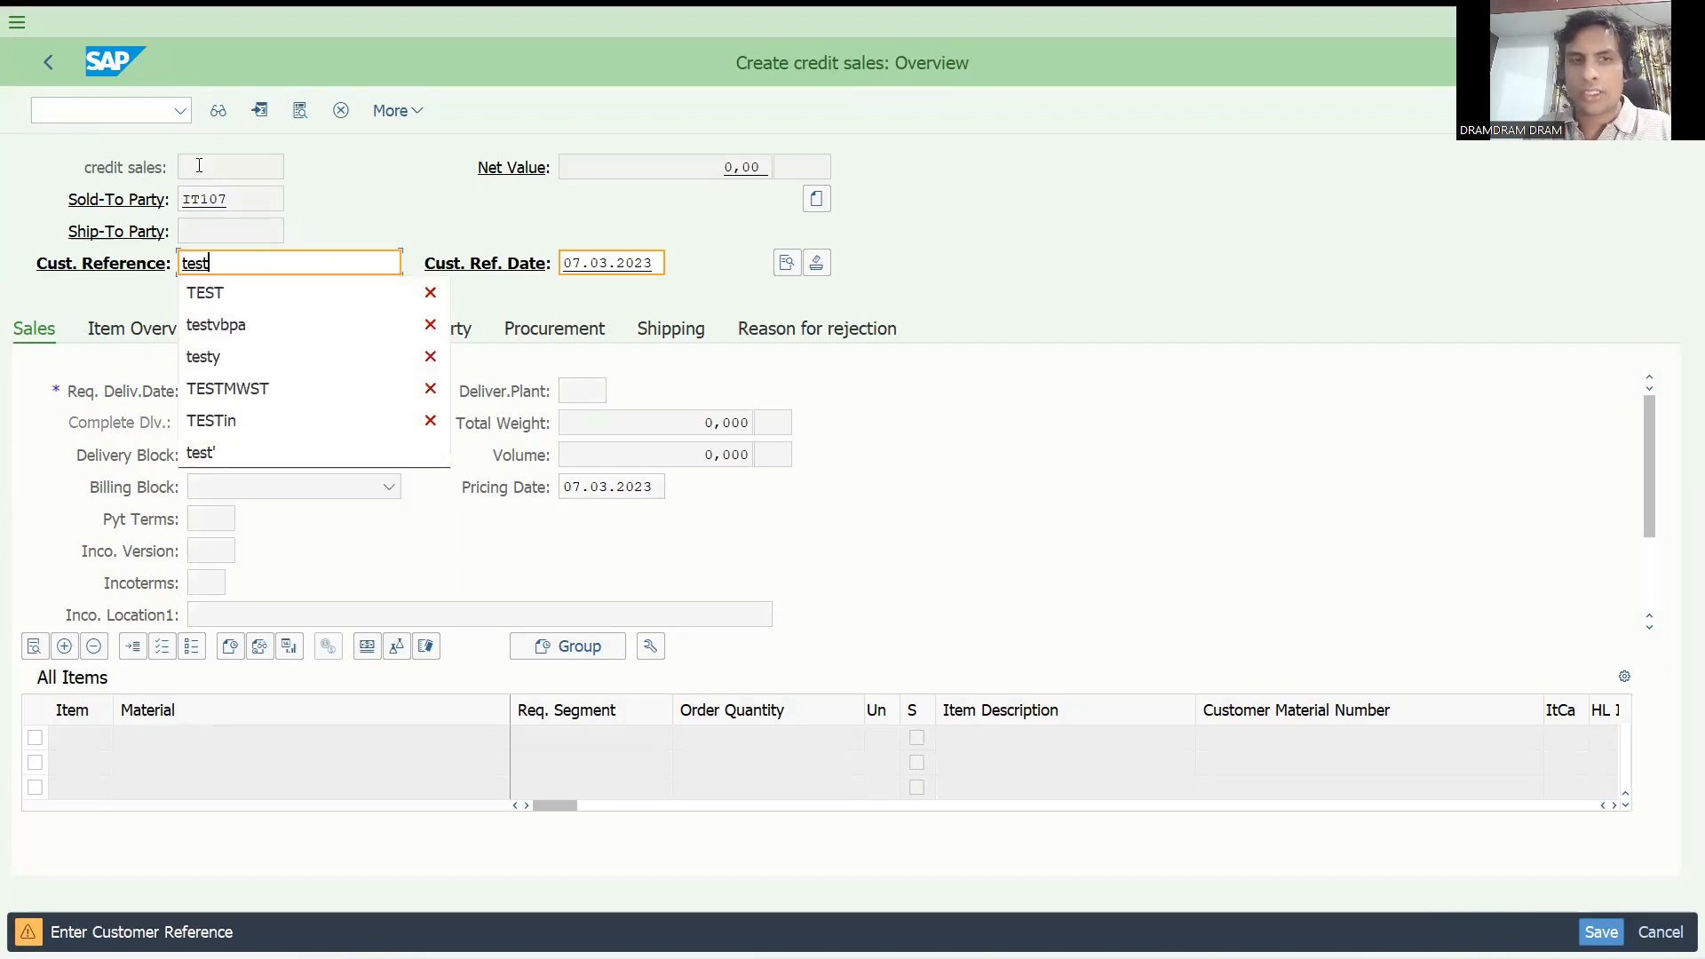
key("Return")
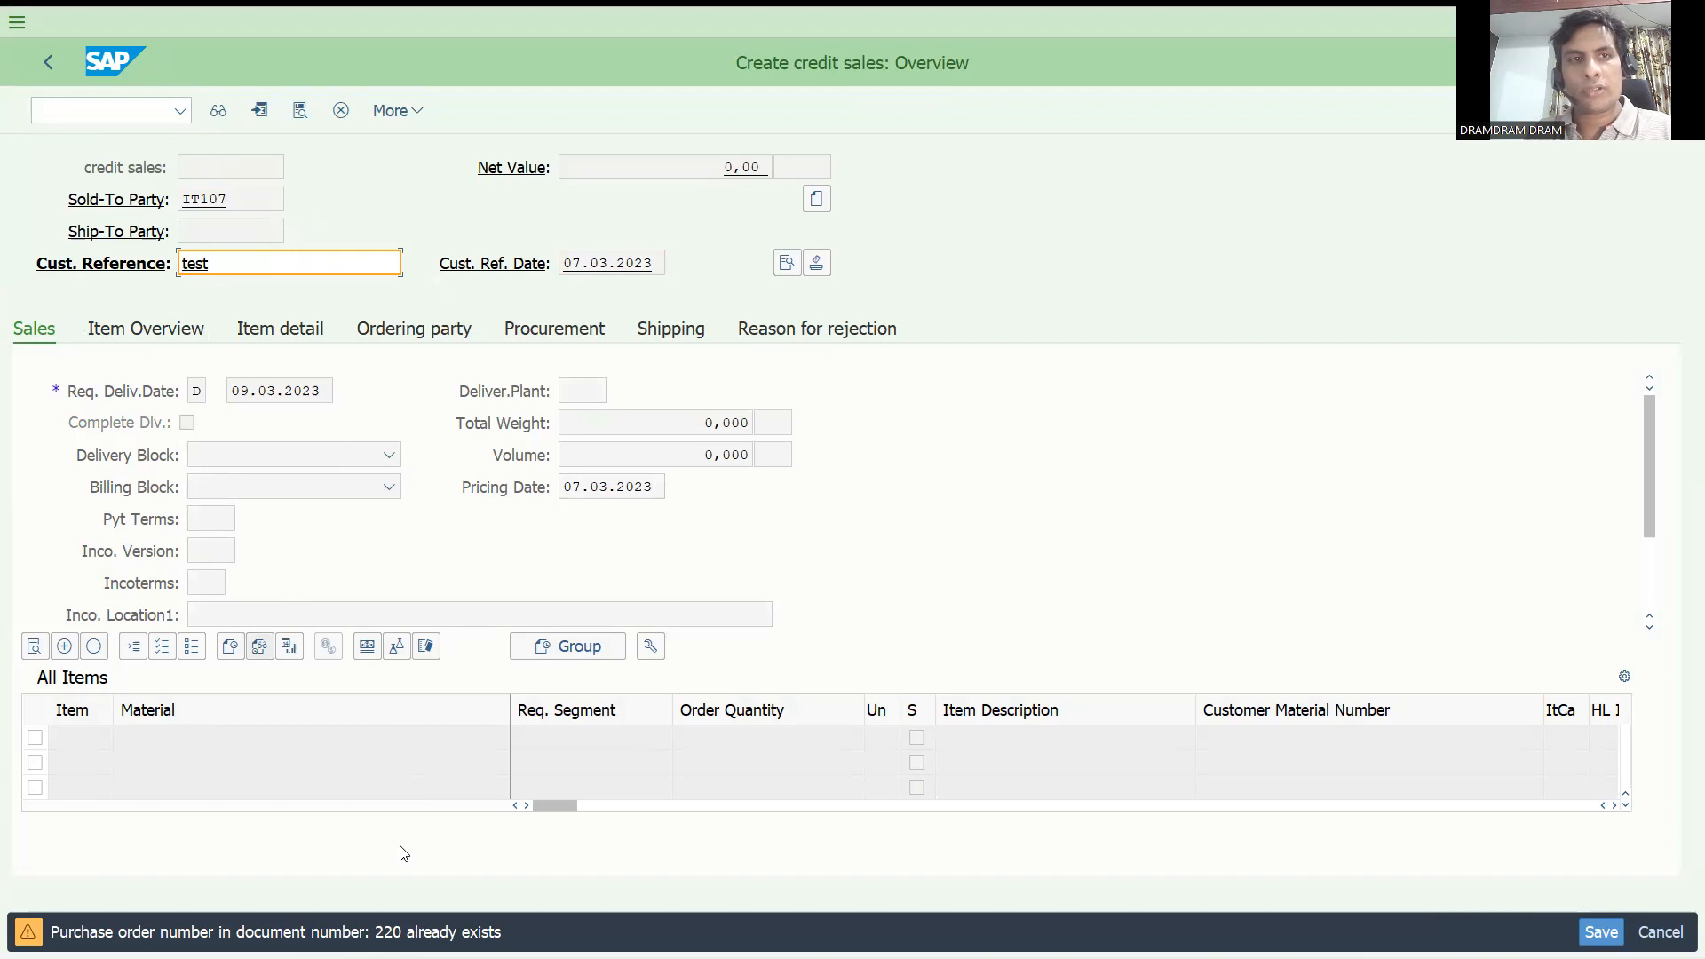
Display the existing credit sales order that already uses this customer reference with transaction VA03.
left_click(69, 102)
type("/nva0")
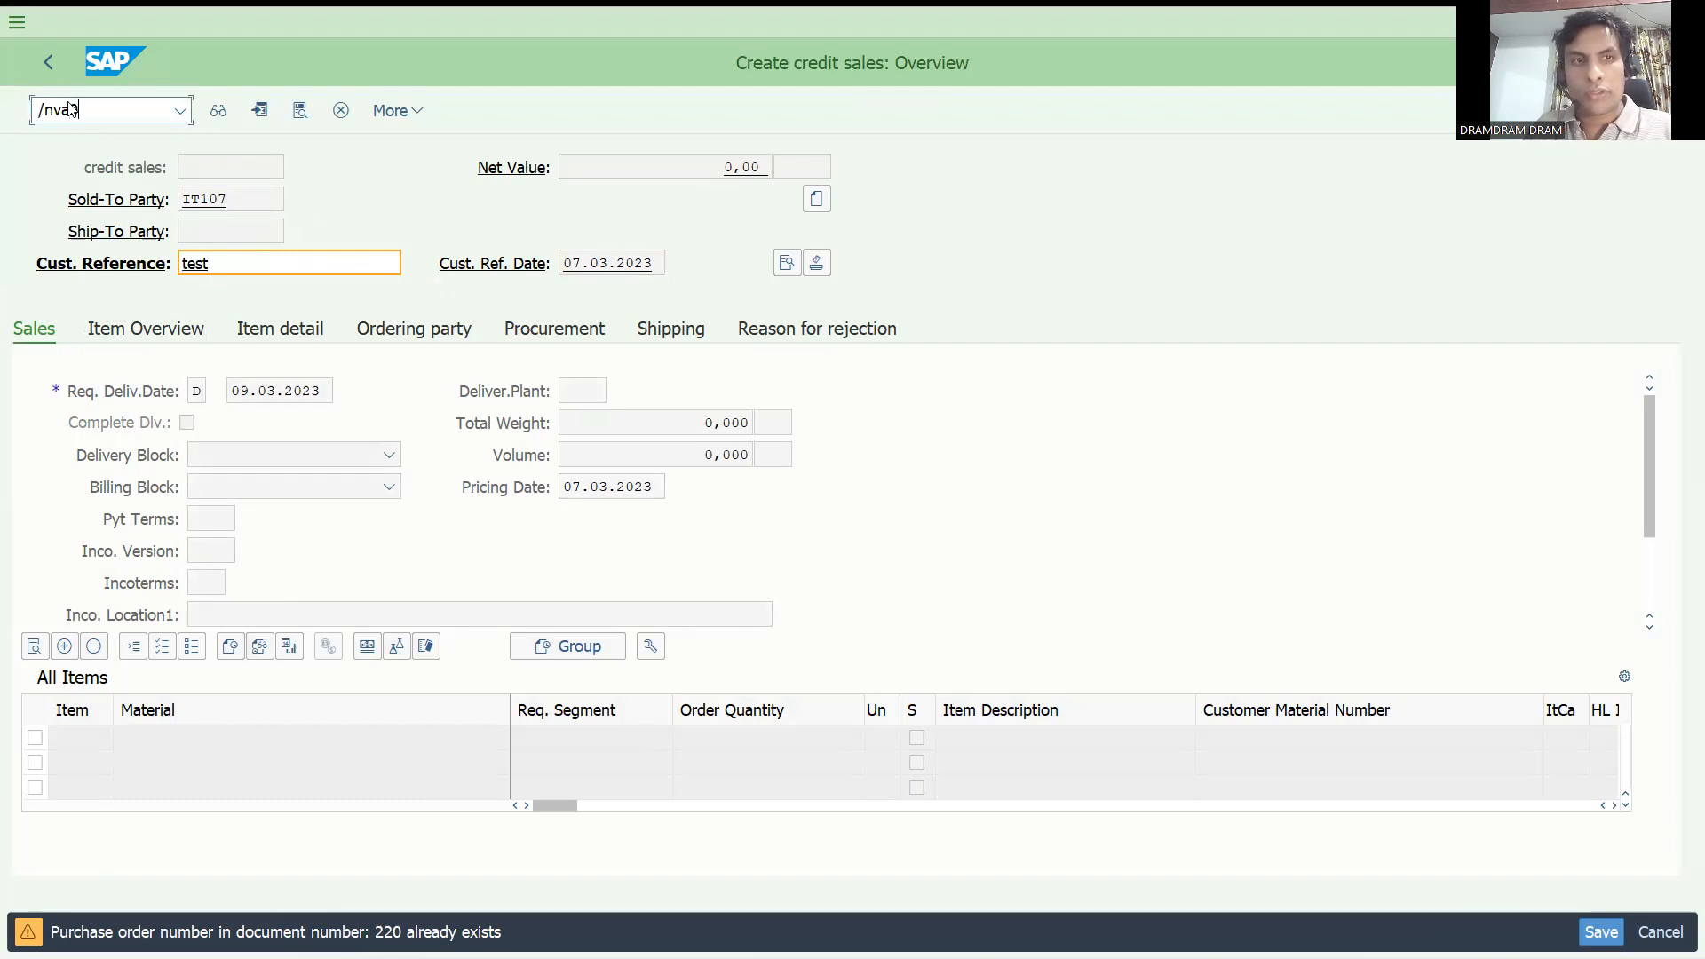
key("Return")
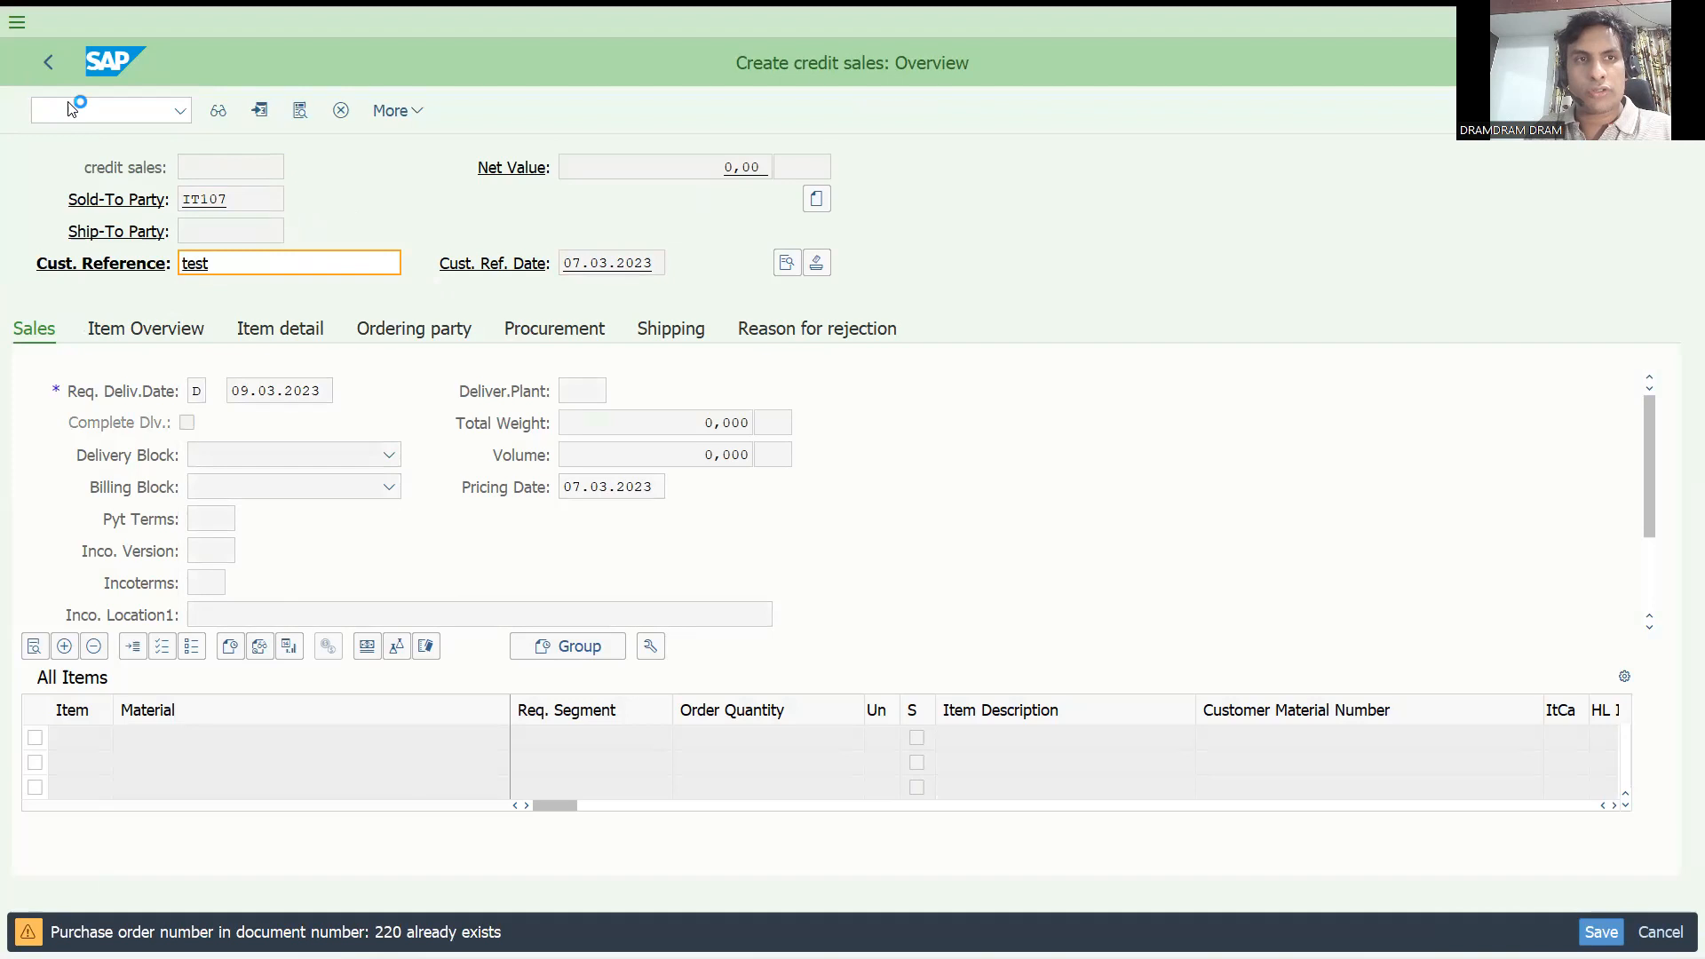
type("2")
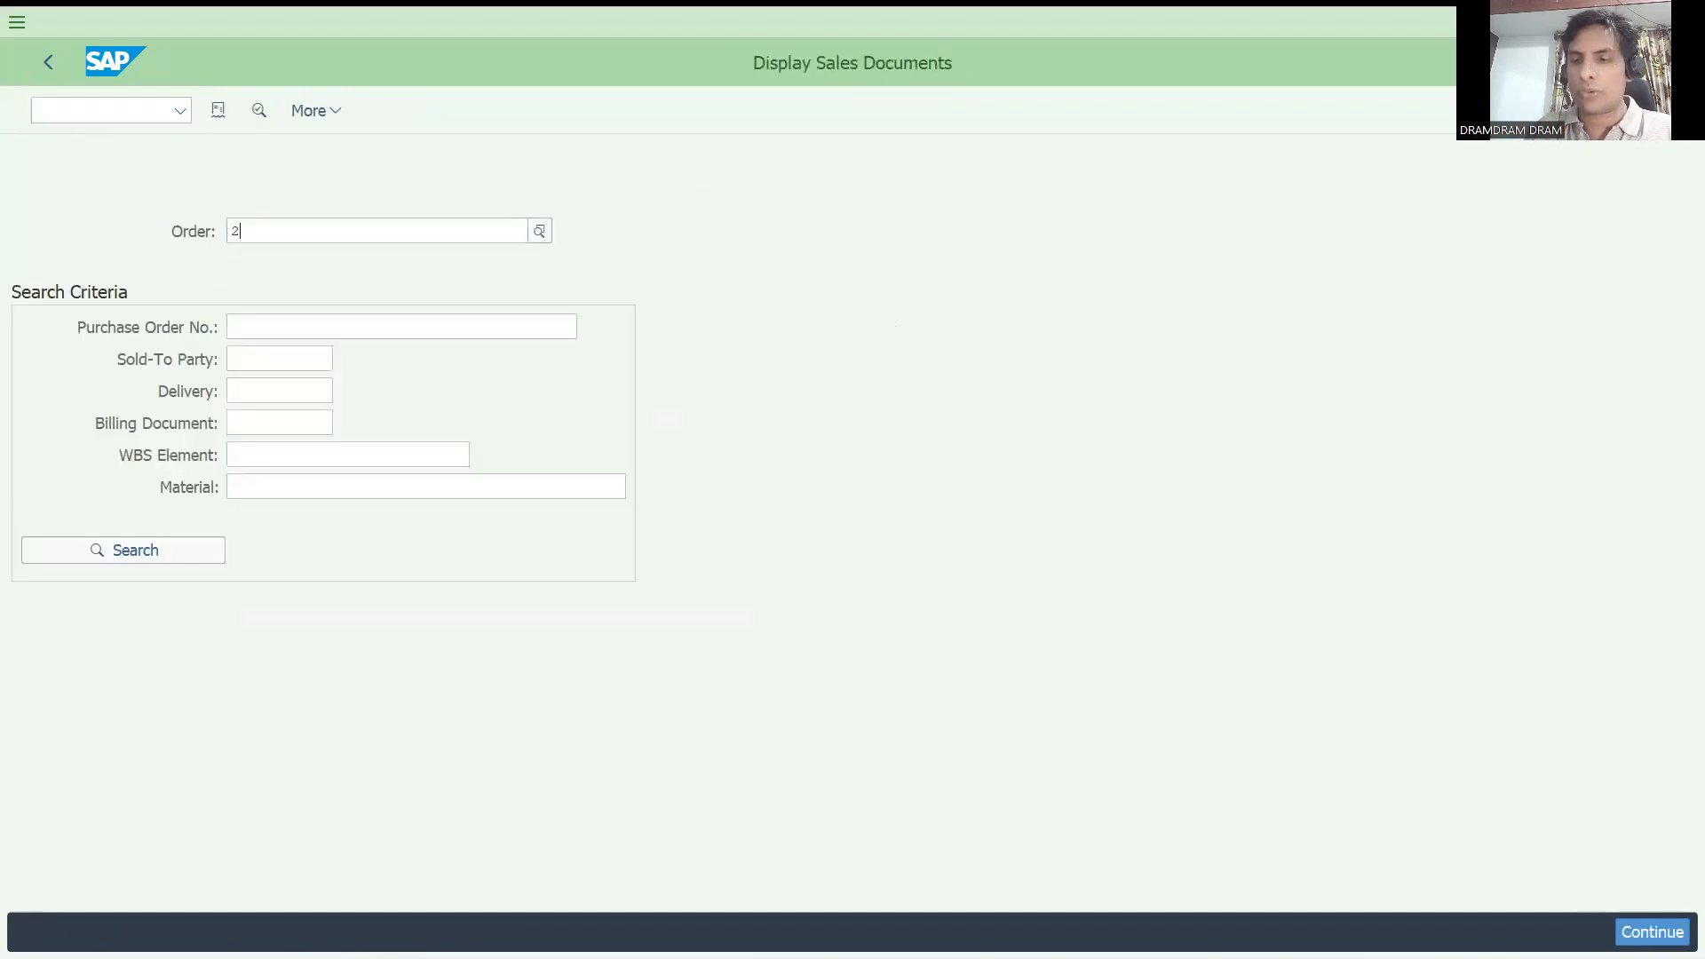
type("20")
key("Return")
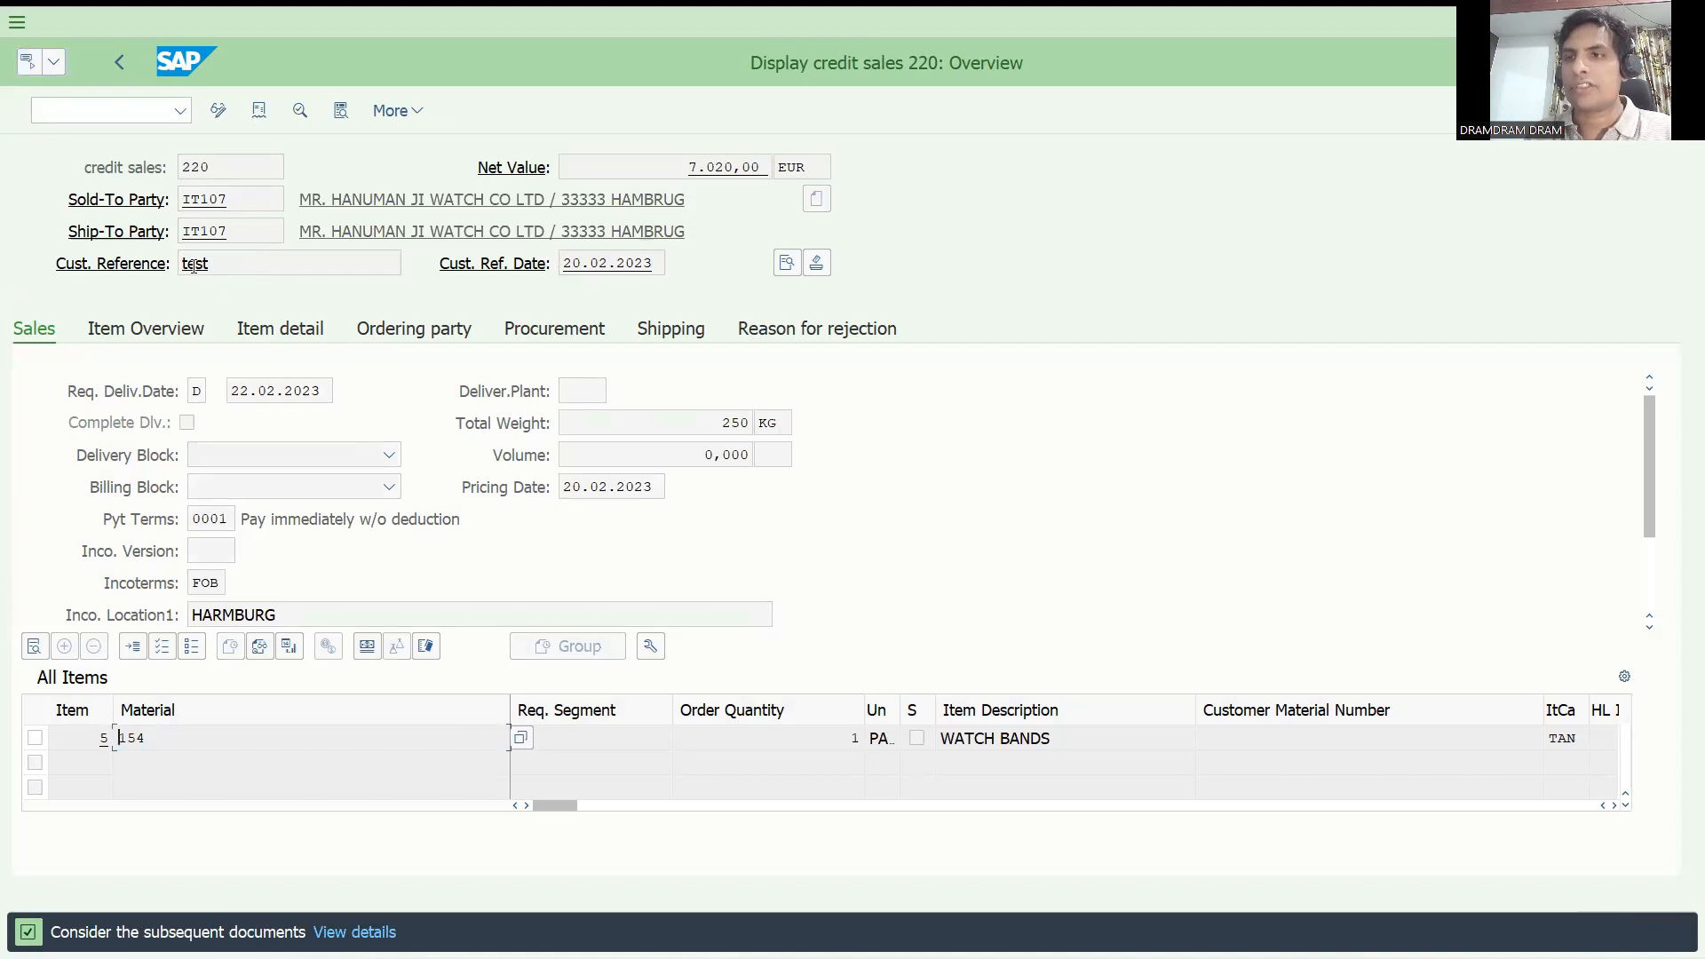
Start a new credit sales order with transaction VA01.
left_click(110, 115)
type("/nva02")
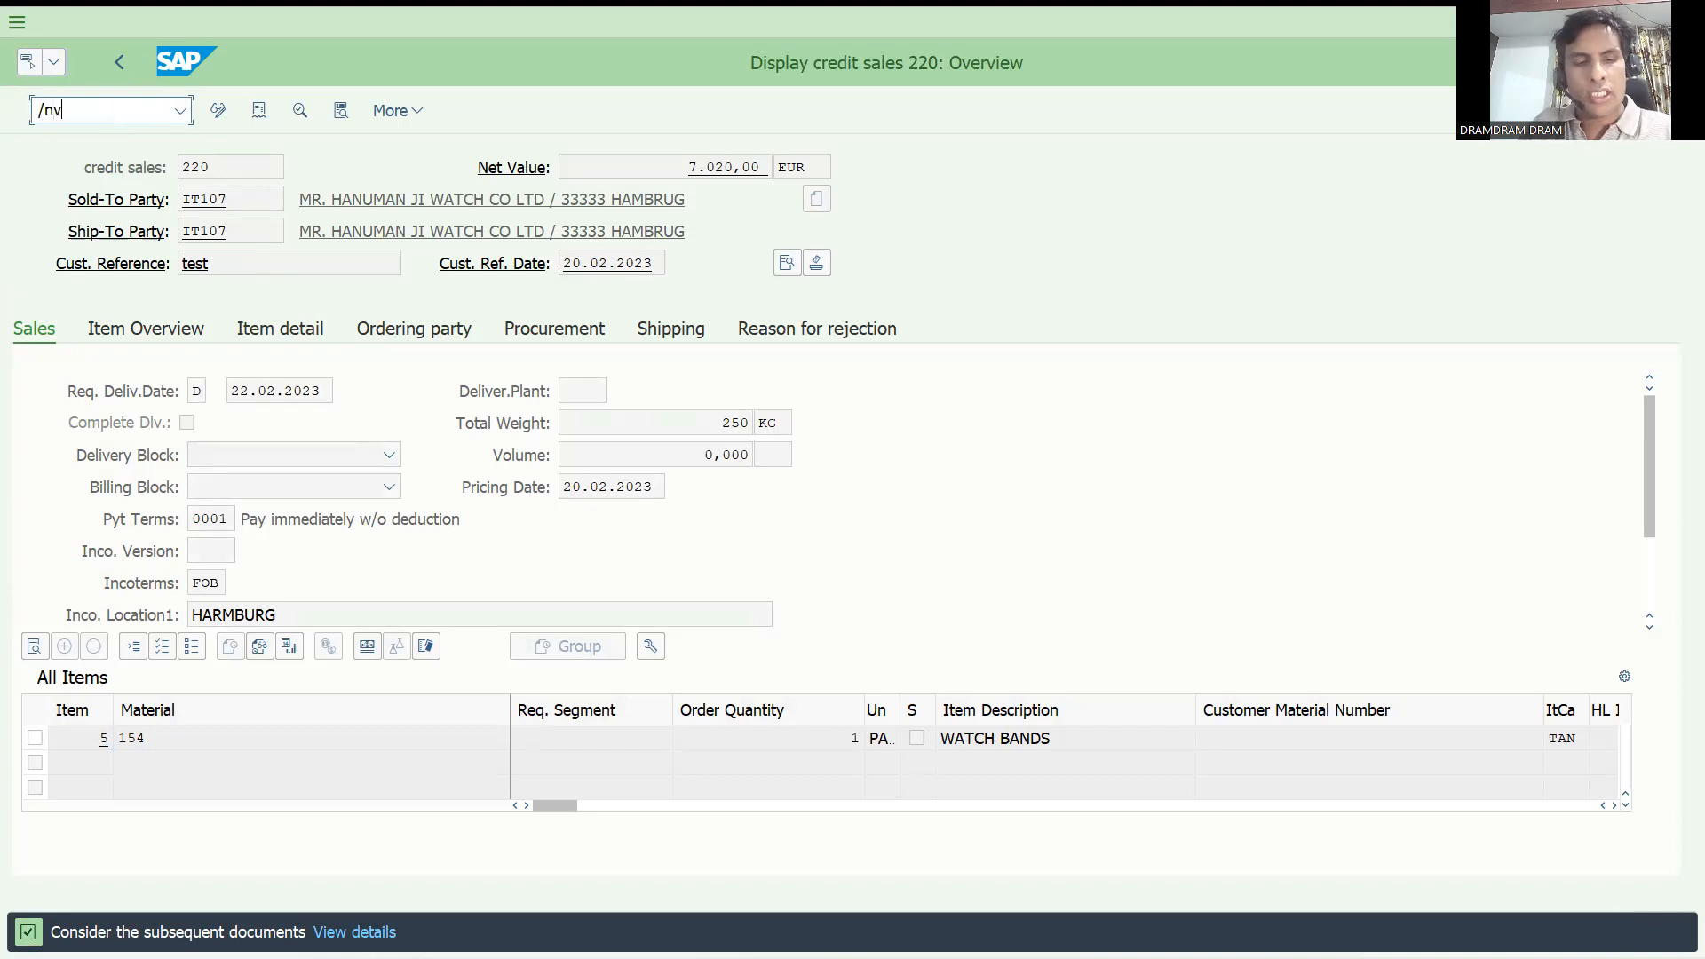
key("Return")
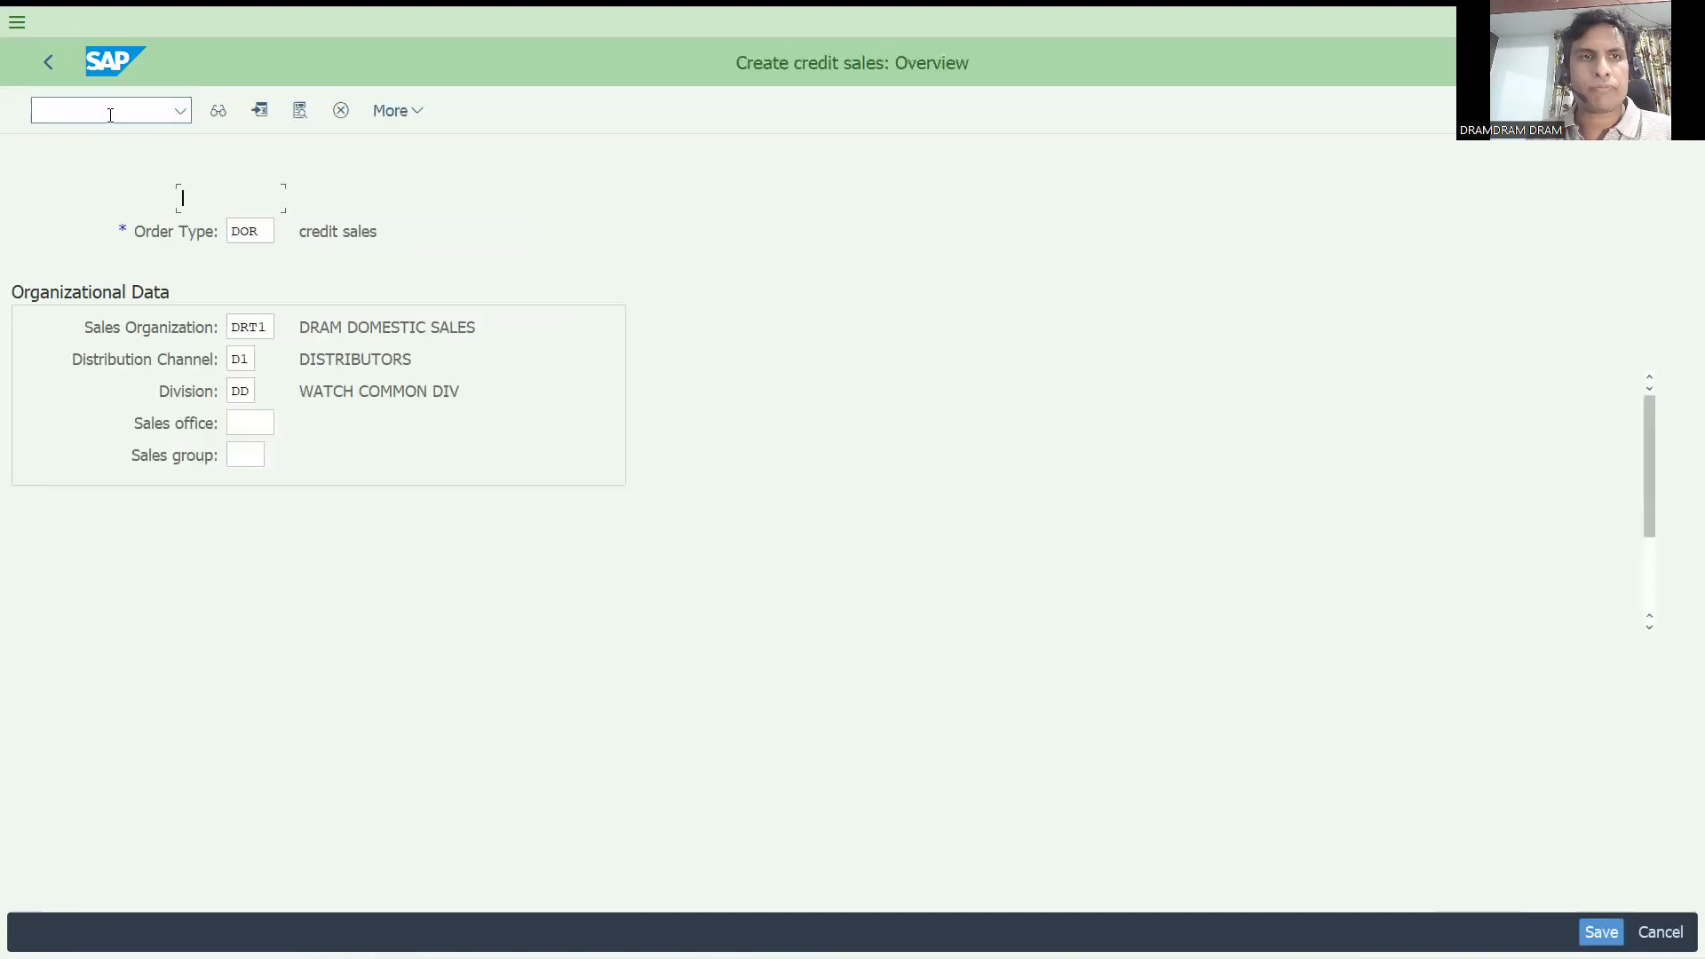
Enter the sold-to party's customer number and the customer reference "test" in the order header.
type("IT107")
key("Return")
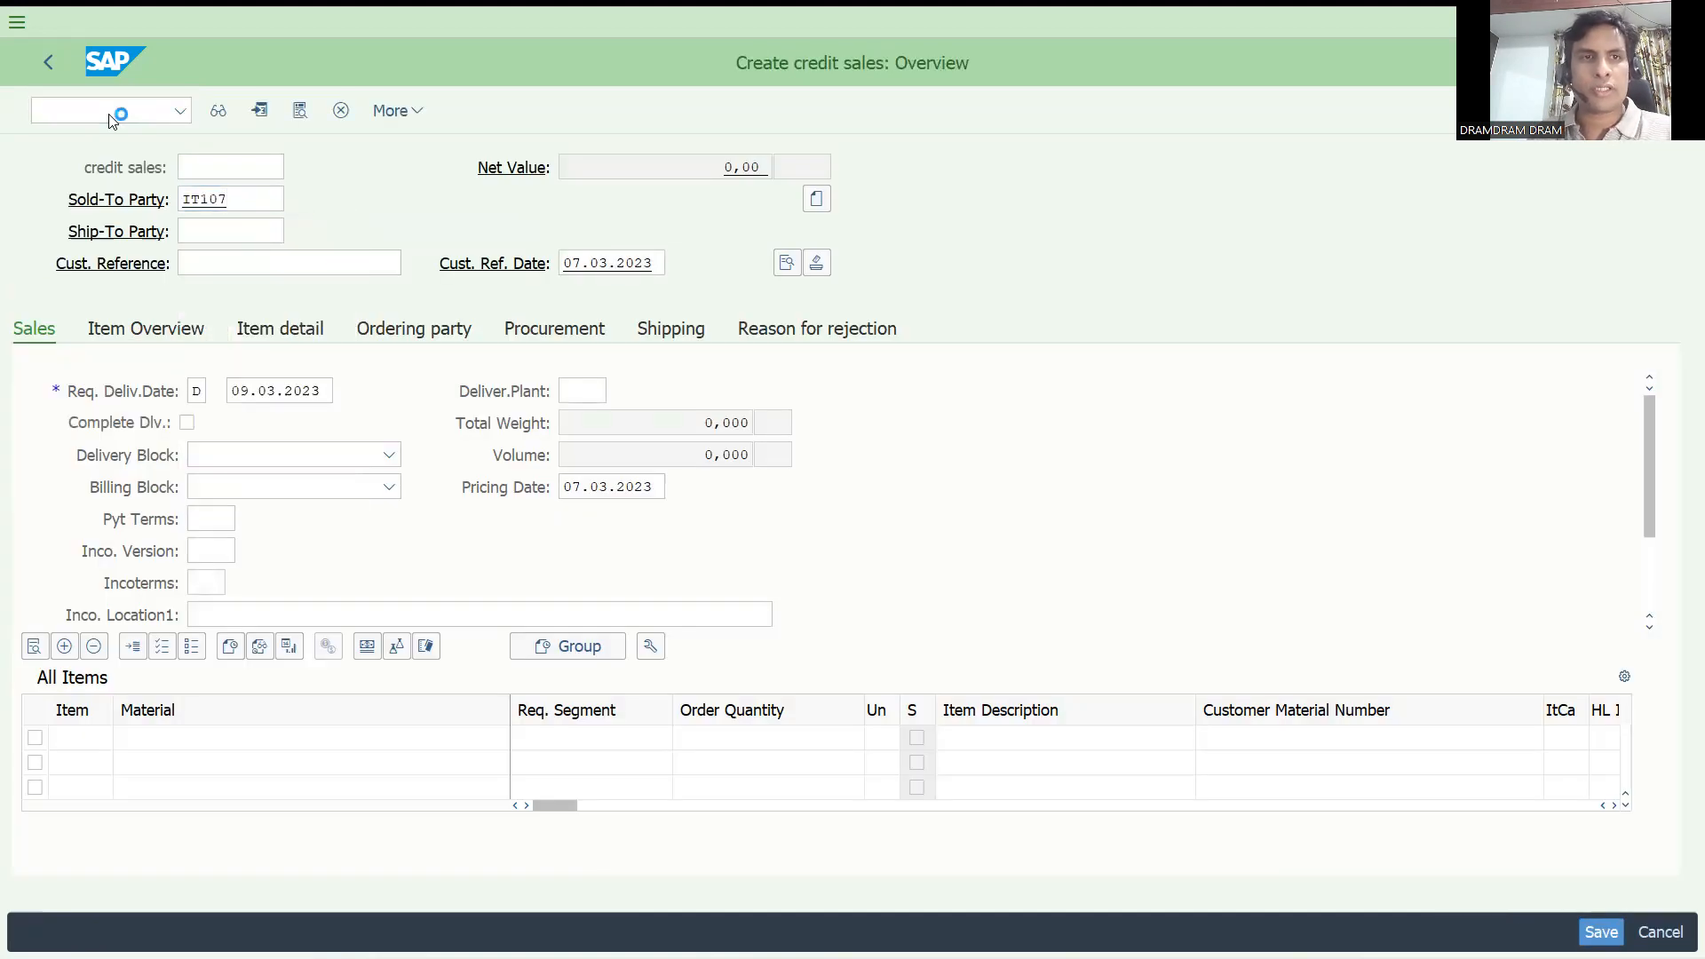
type("test")
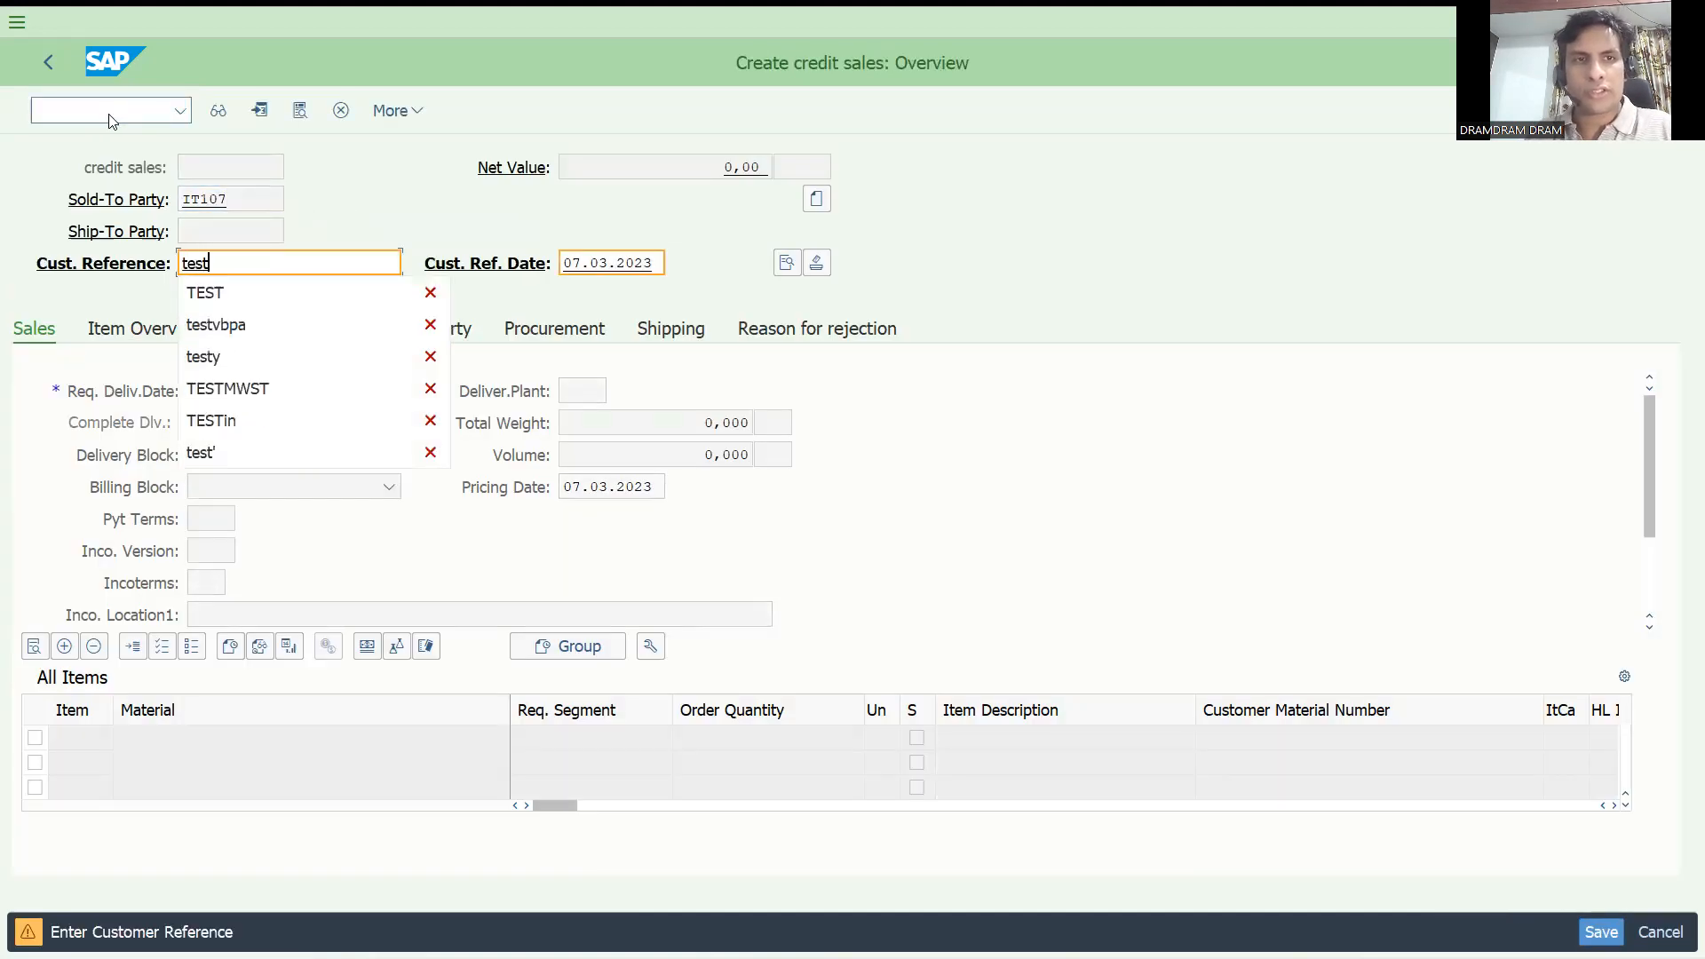
key("Return")
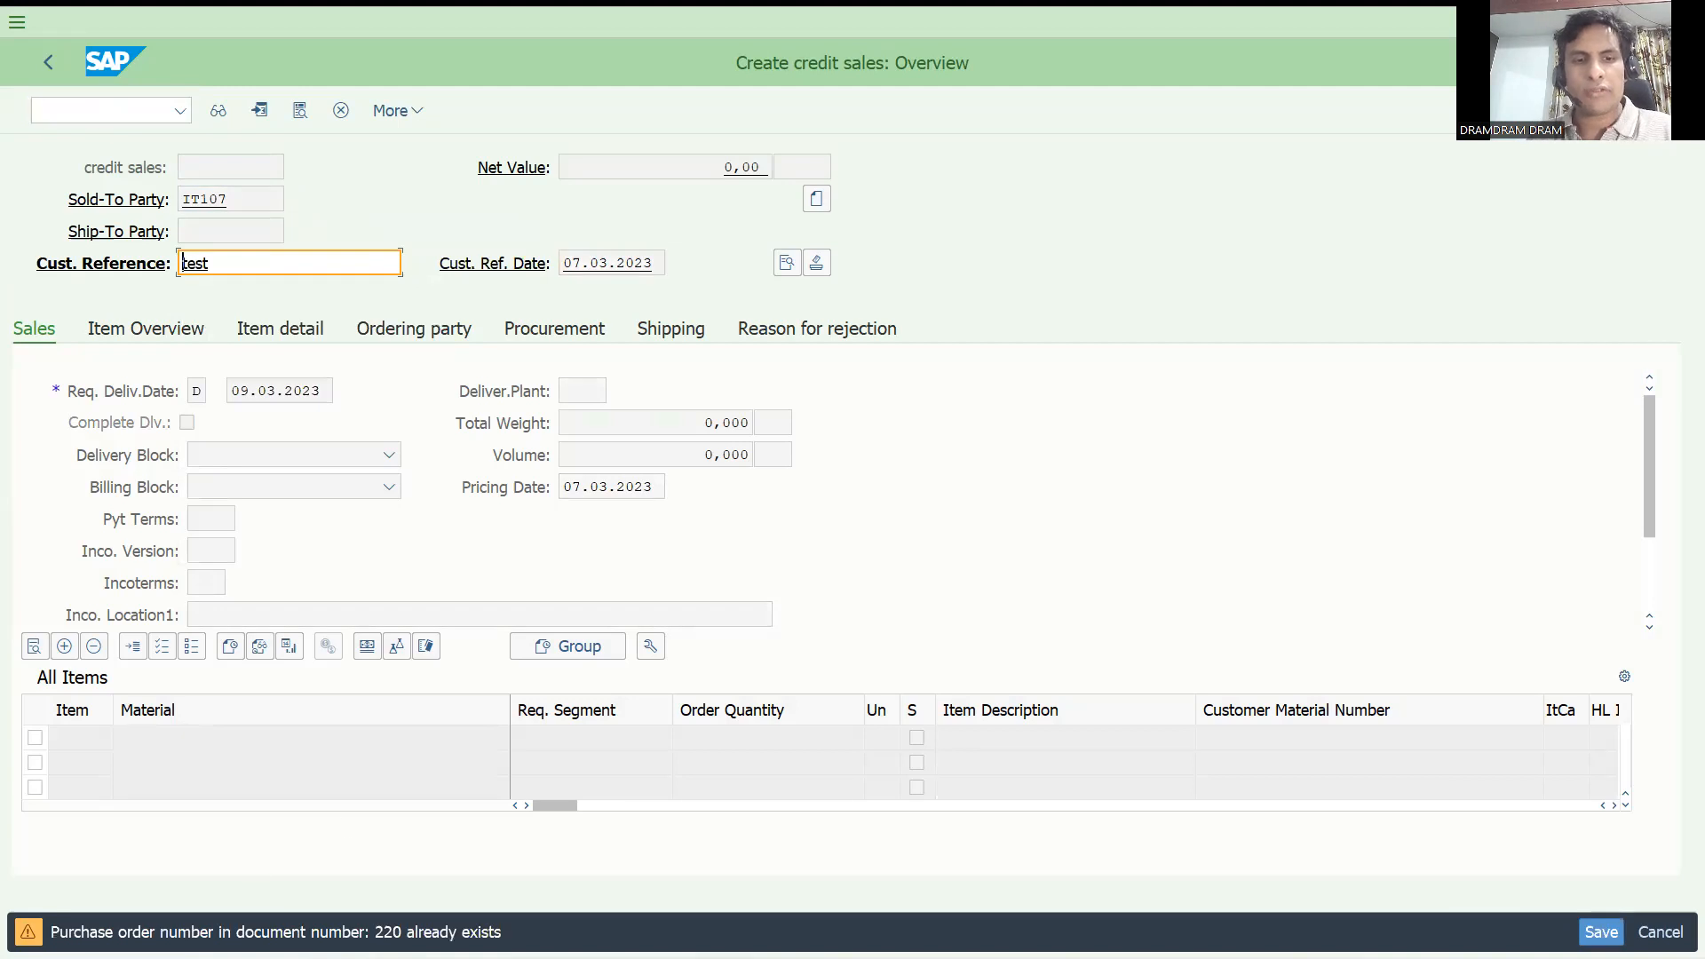
Add material 154 with order quantity 1 as the first item and save the credit sales order.
left_click(279, 821)
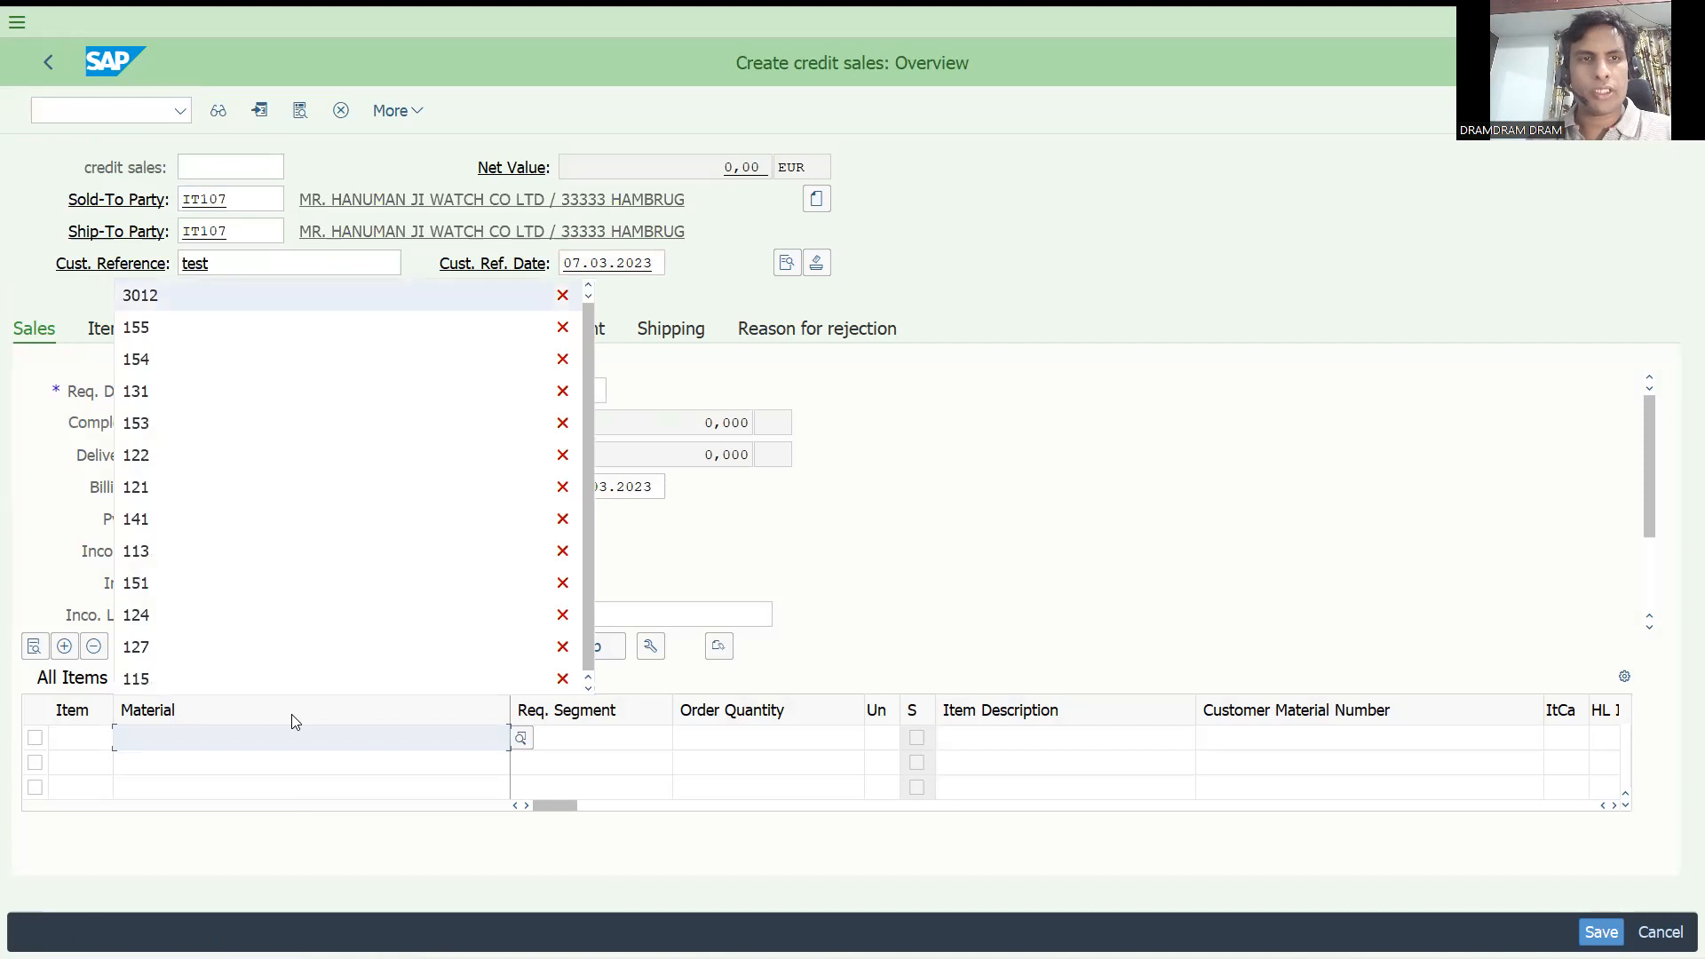
key("Return")
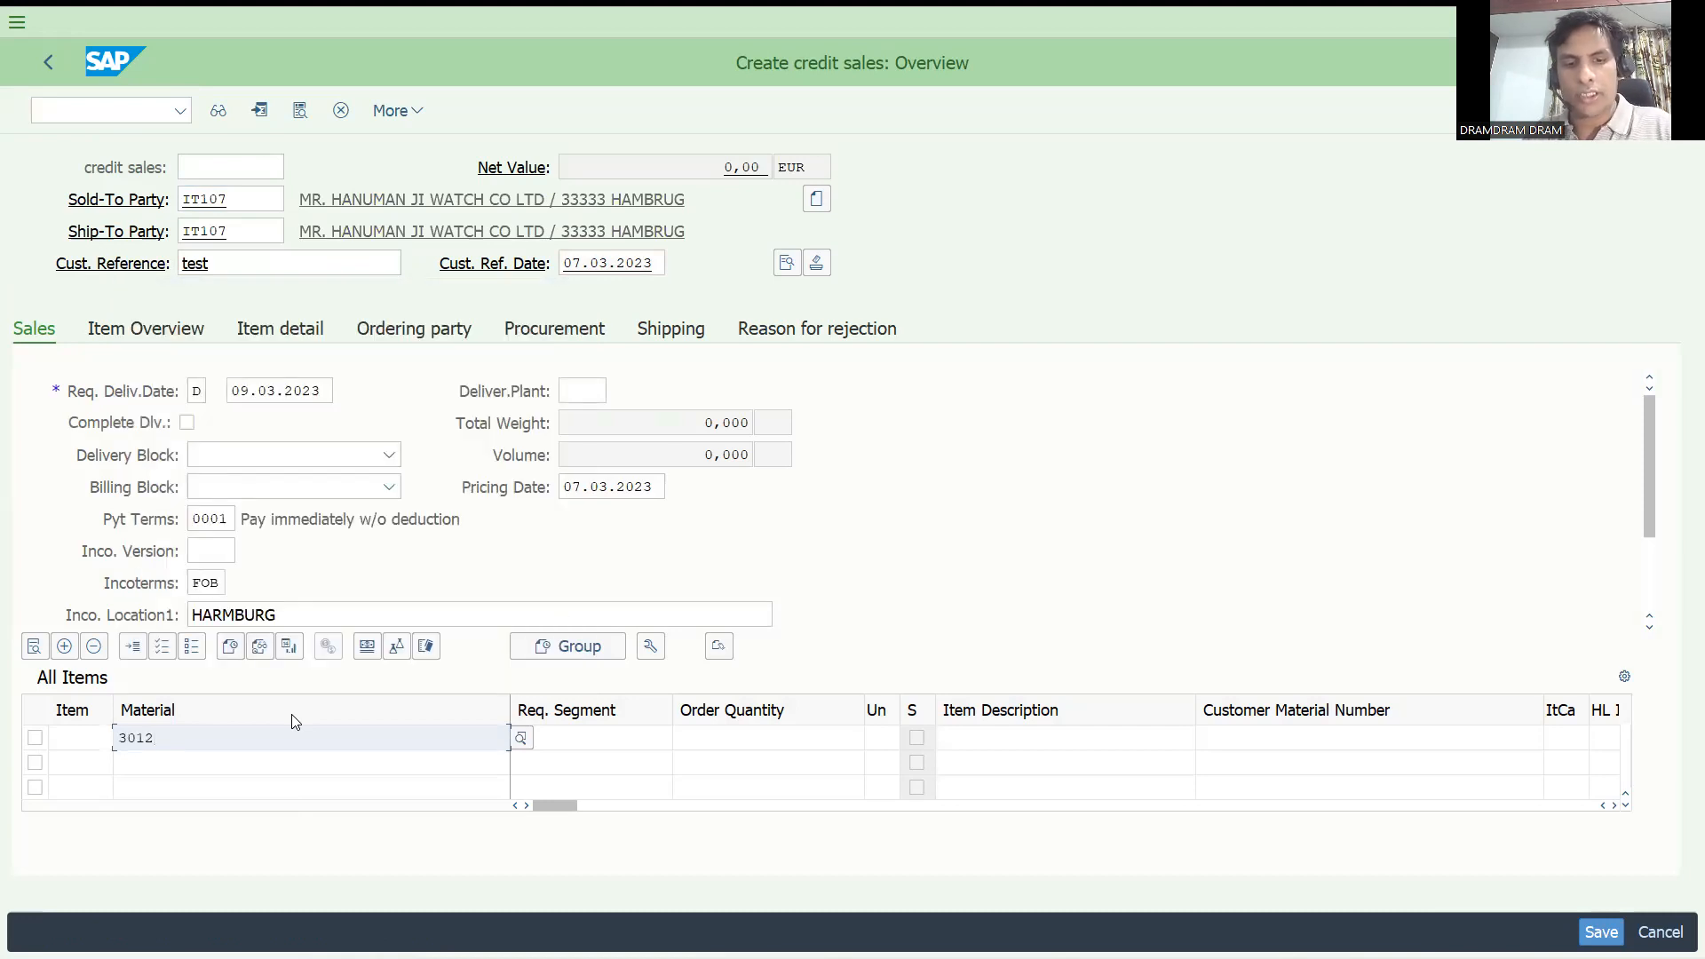
key("BackSpace")
key("BackSpace")
key("BackSpace")
key("BackSpace")
type("154")
key("Tab")
key("Tab")
type("1")
key("Return")
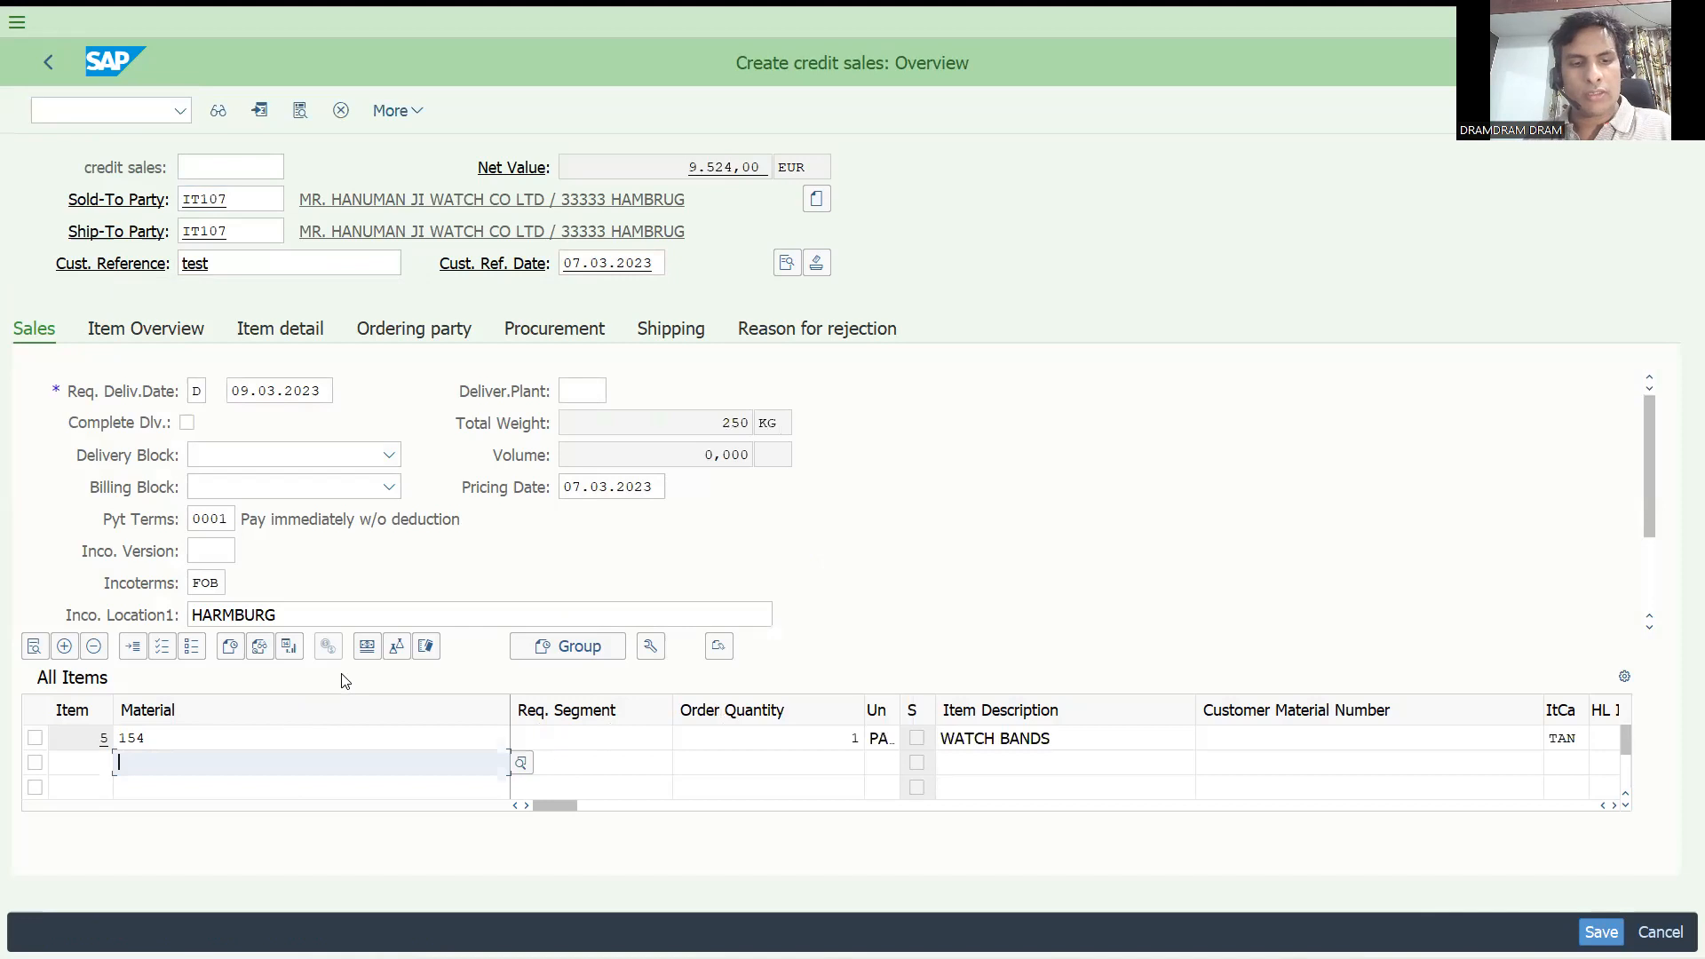
key("ctrl+s")
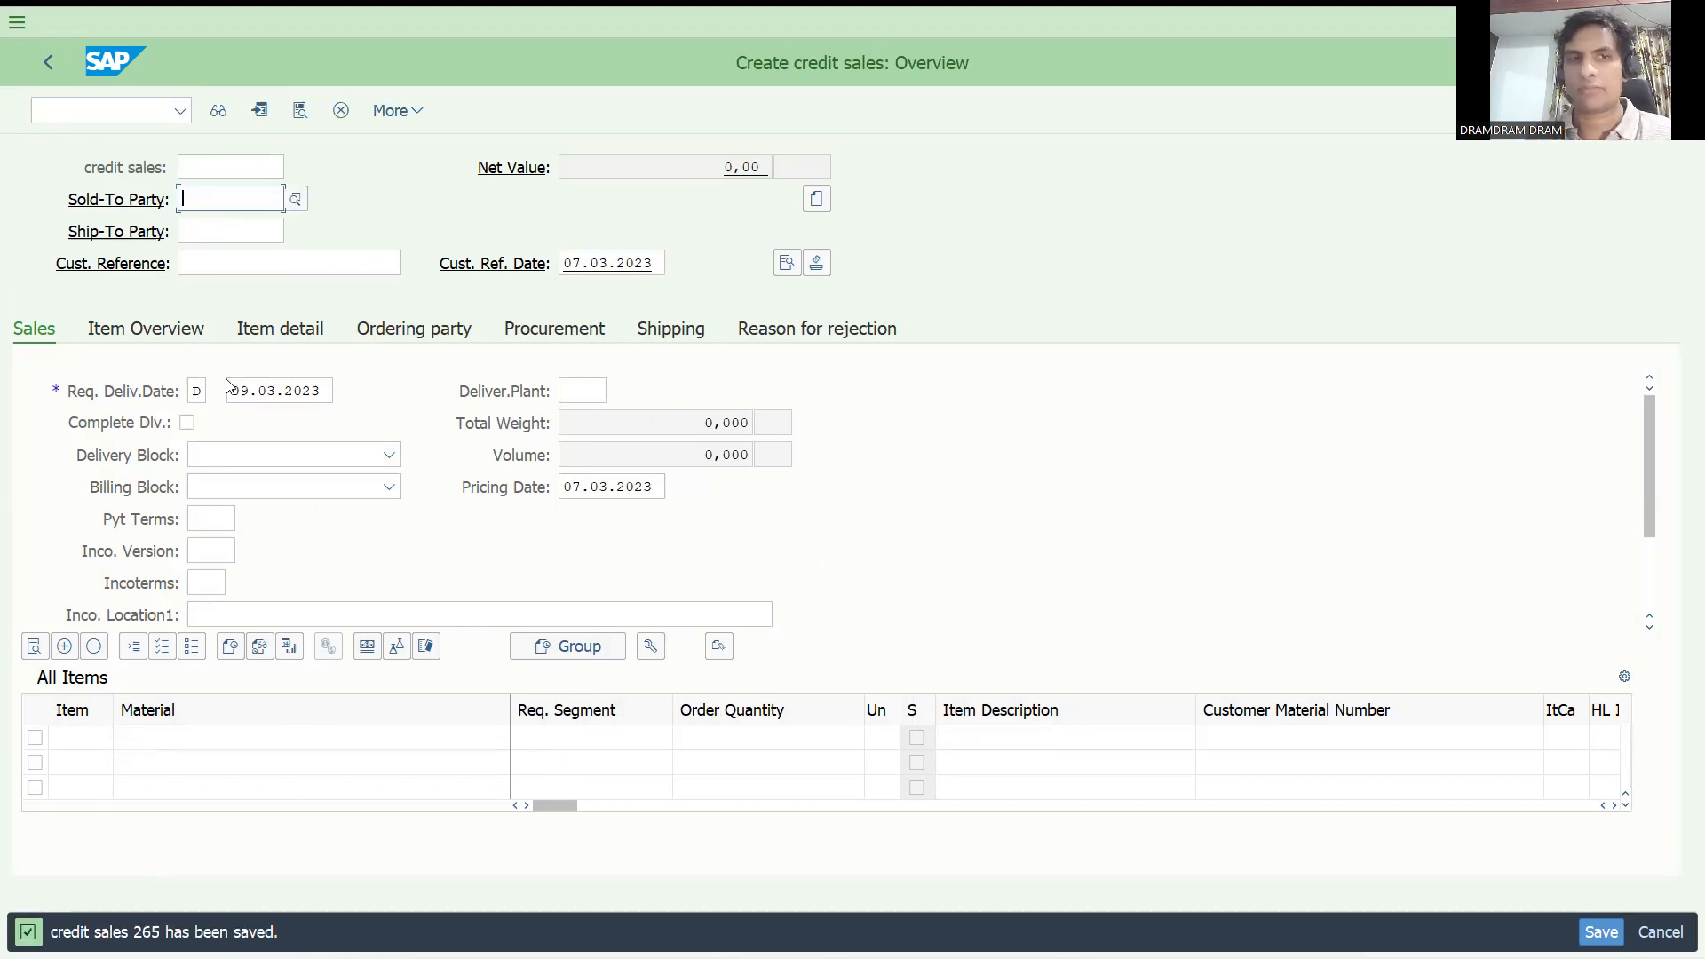
Display the newly saved credit sales order with transaction VA03.
left_click(93, 105)
type("/")
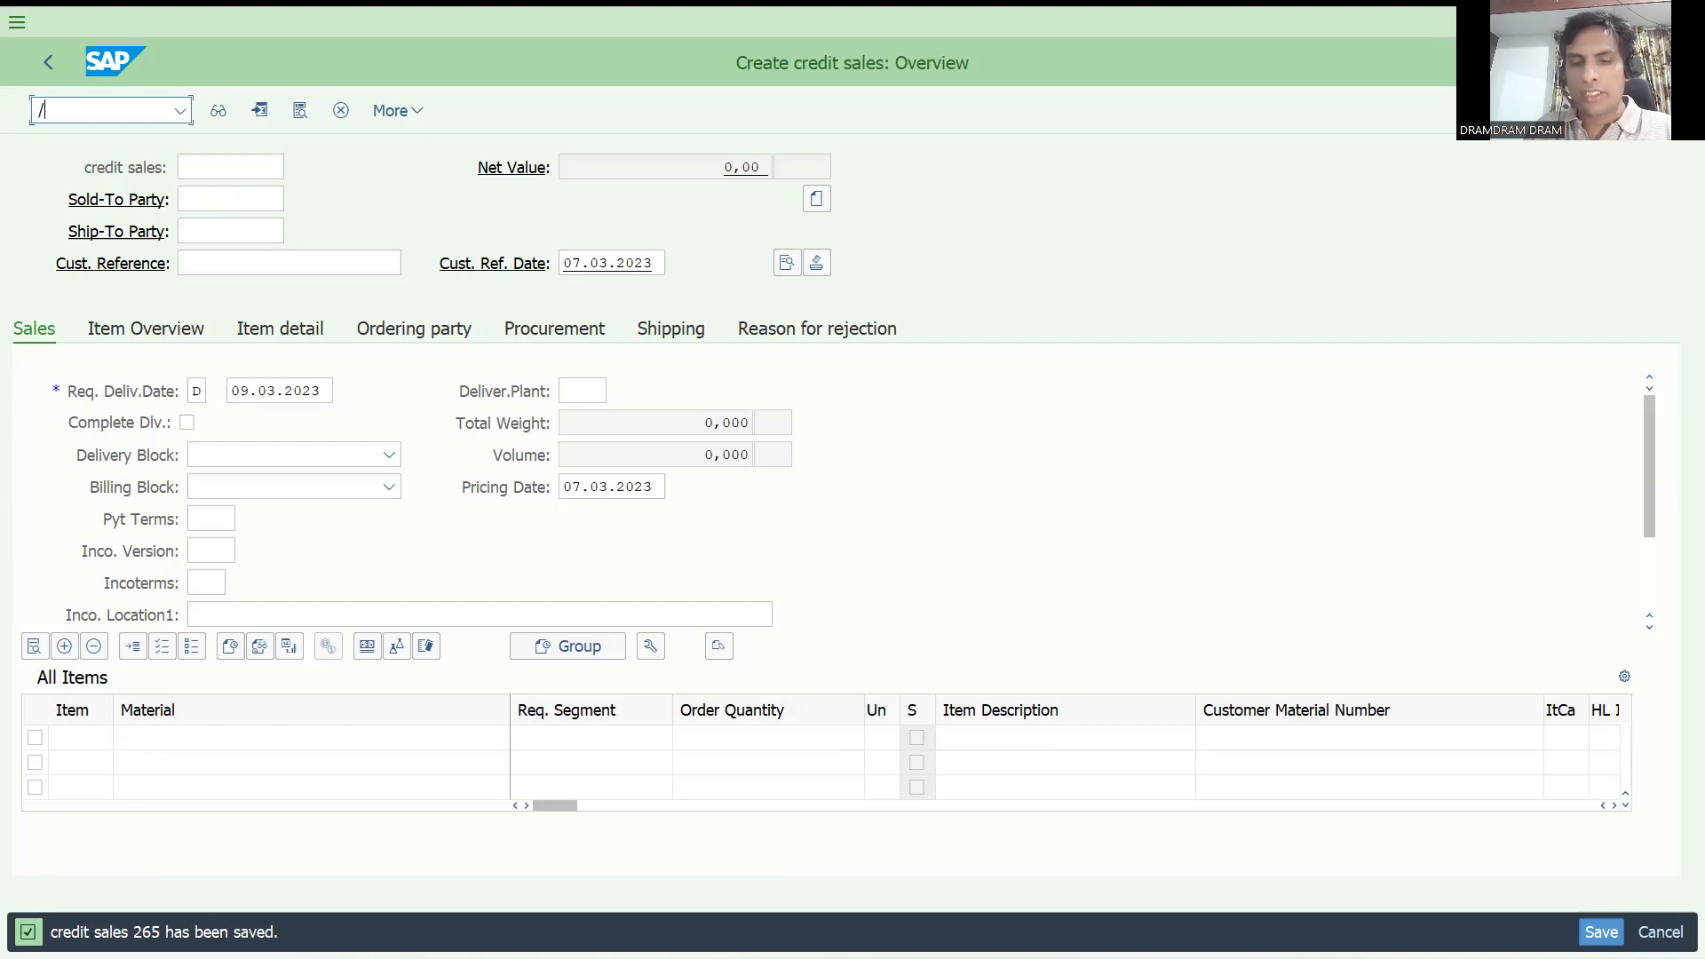
type("nva03")
key("Return")
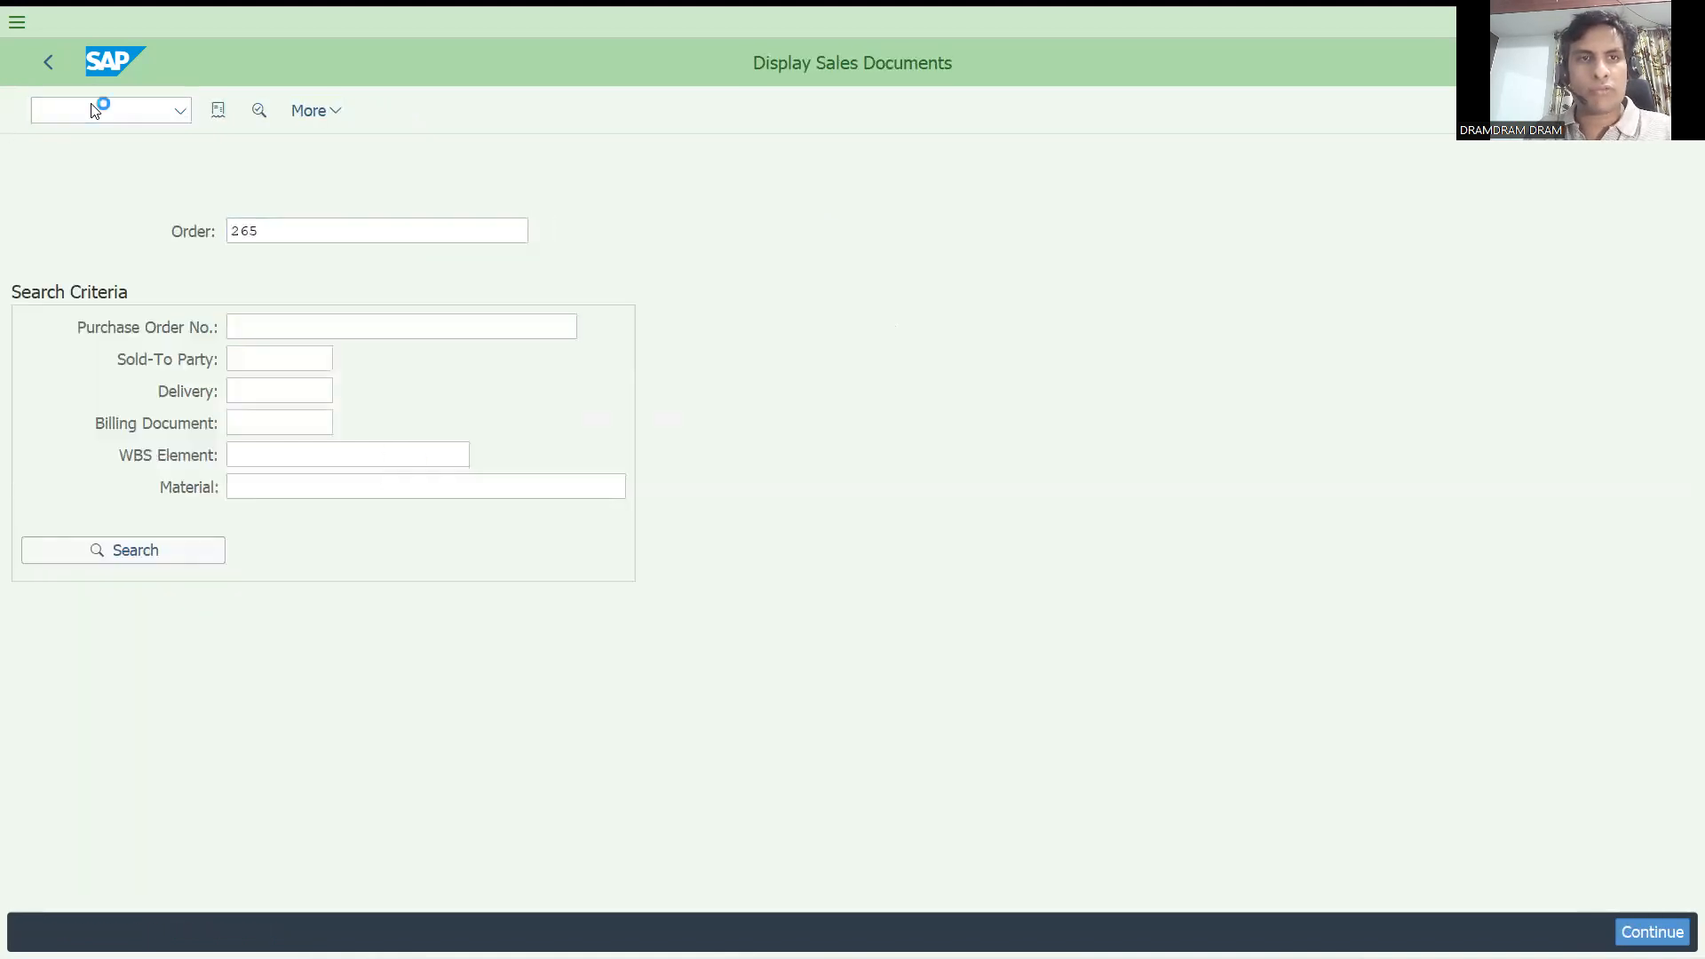
Open the system messages configuration with transaction OVAH.
left_click(80, 105)
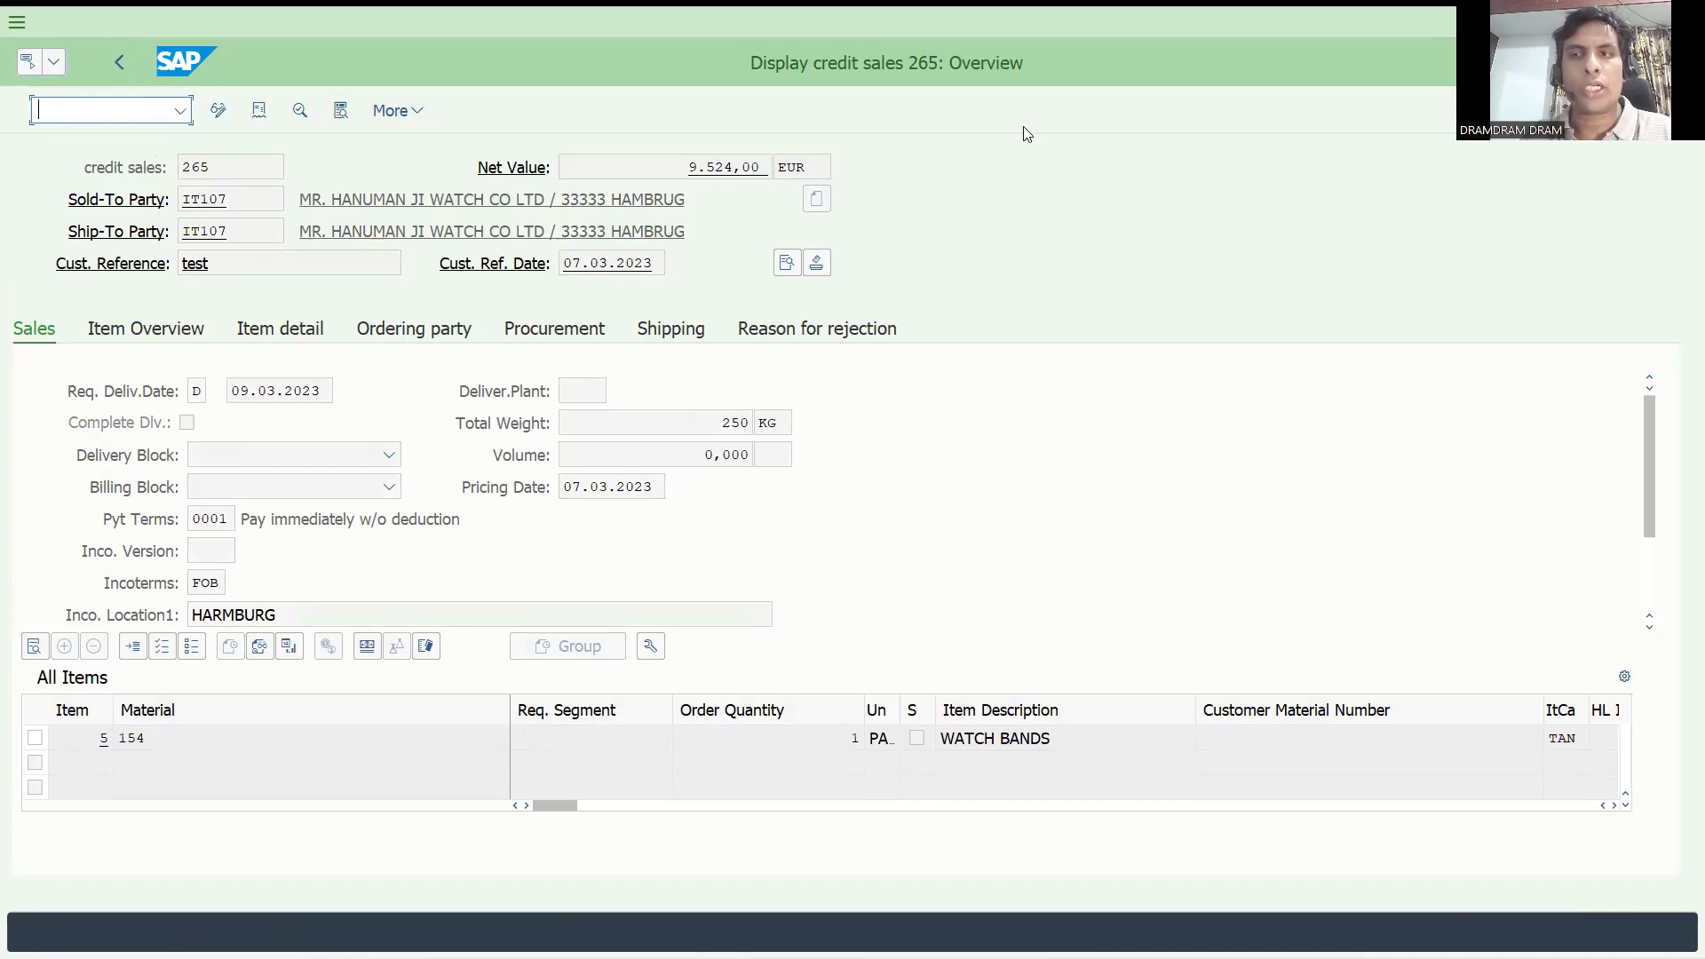
key("alt+Tab")
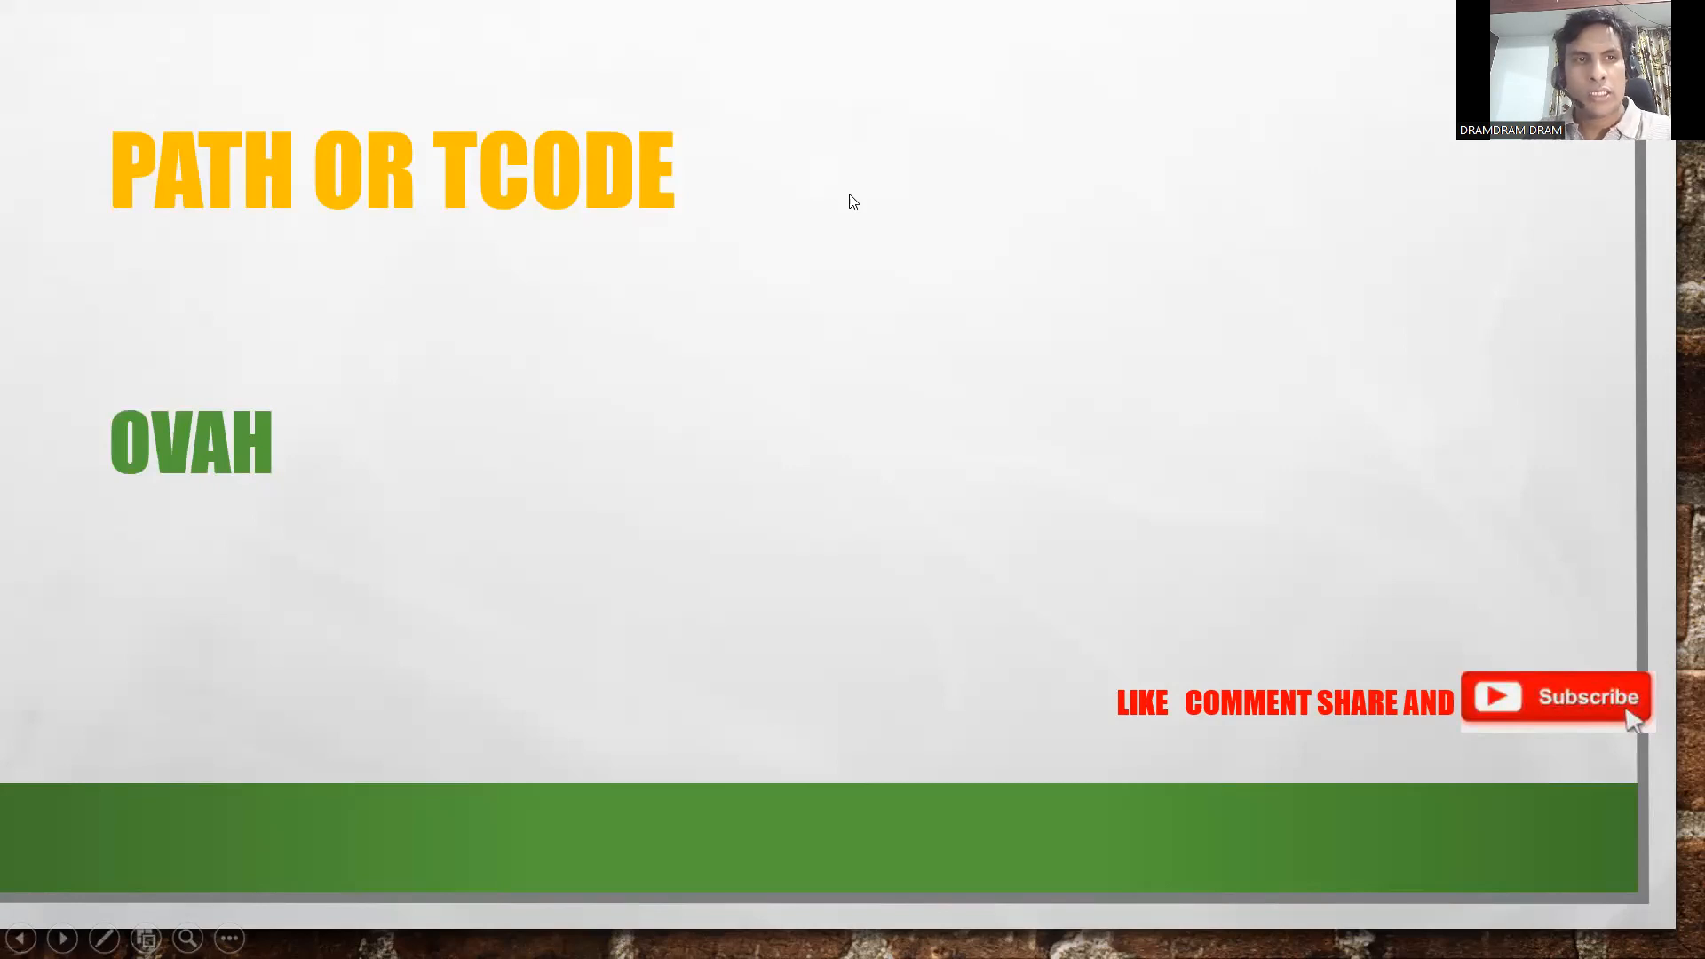
key("alt+Tab")
type("/n")
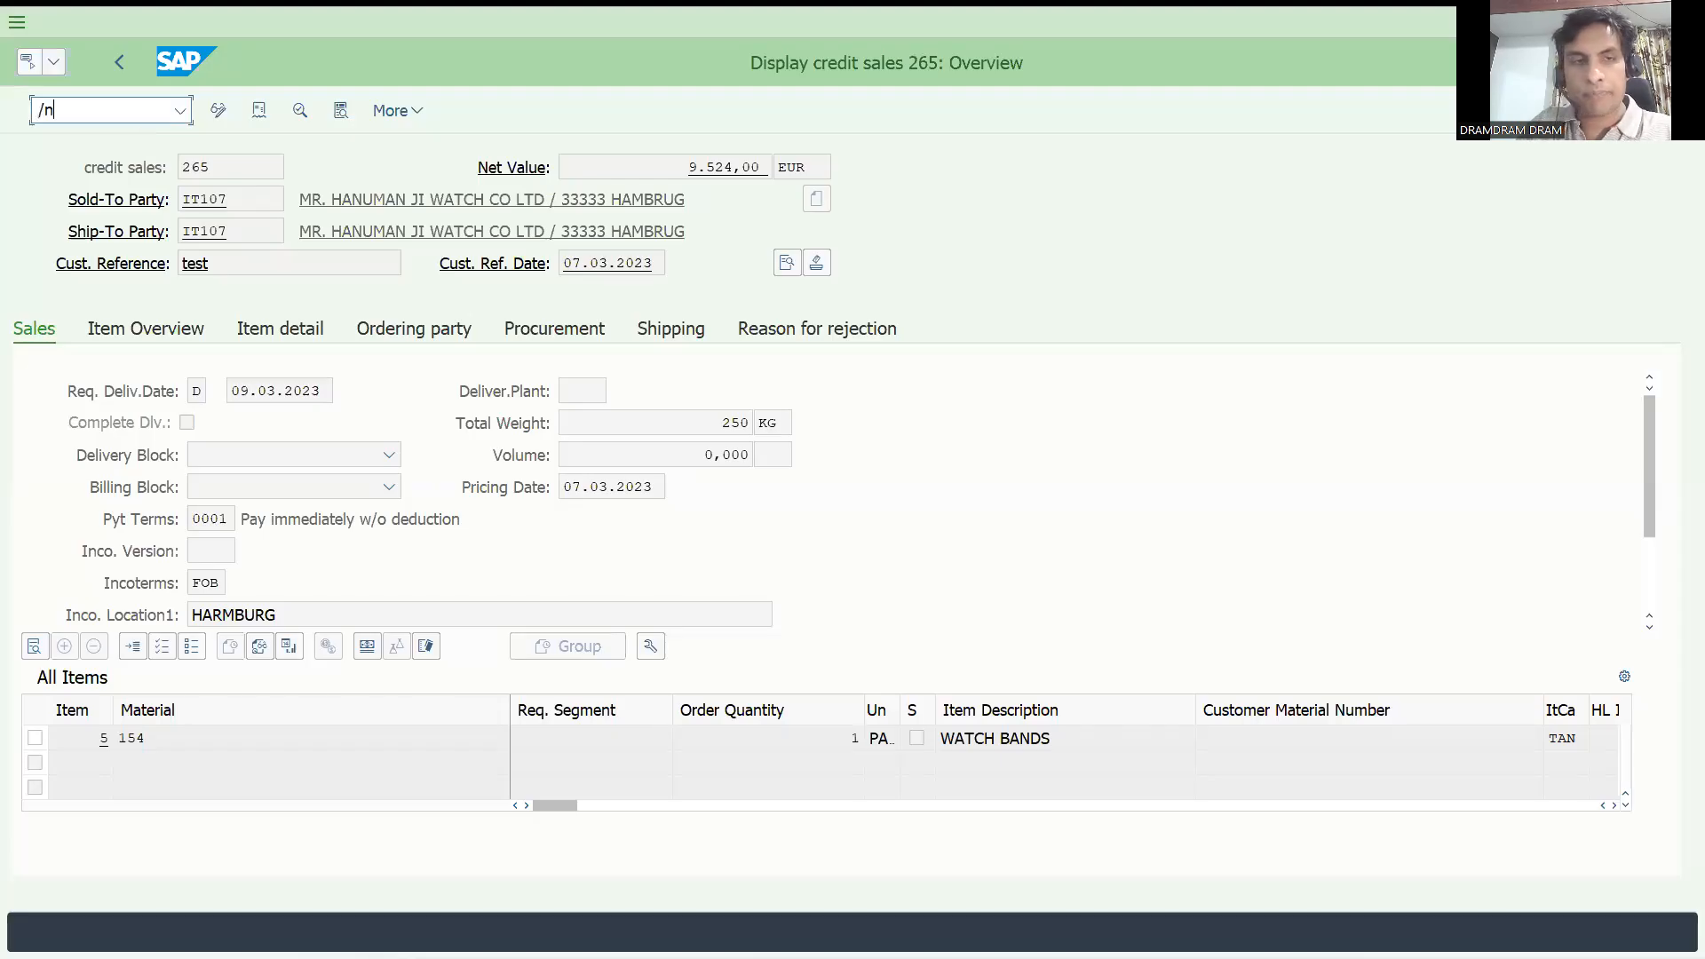
type("ovah")
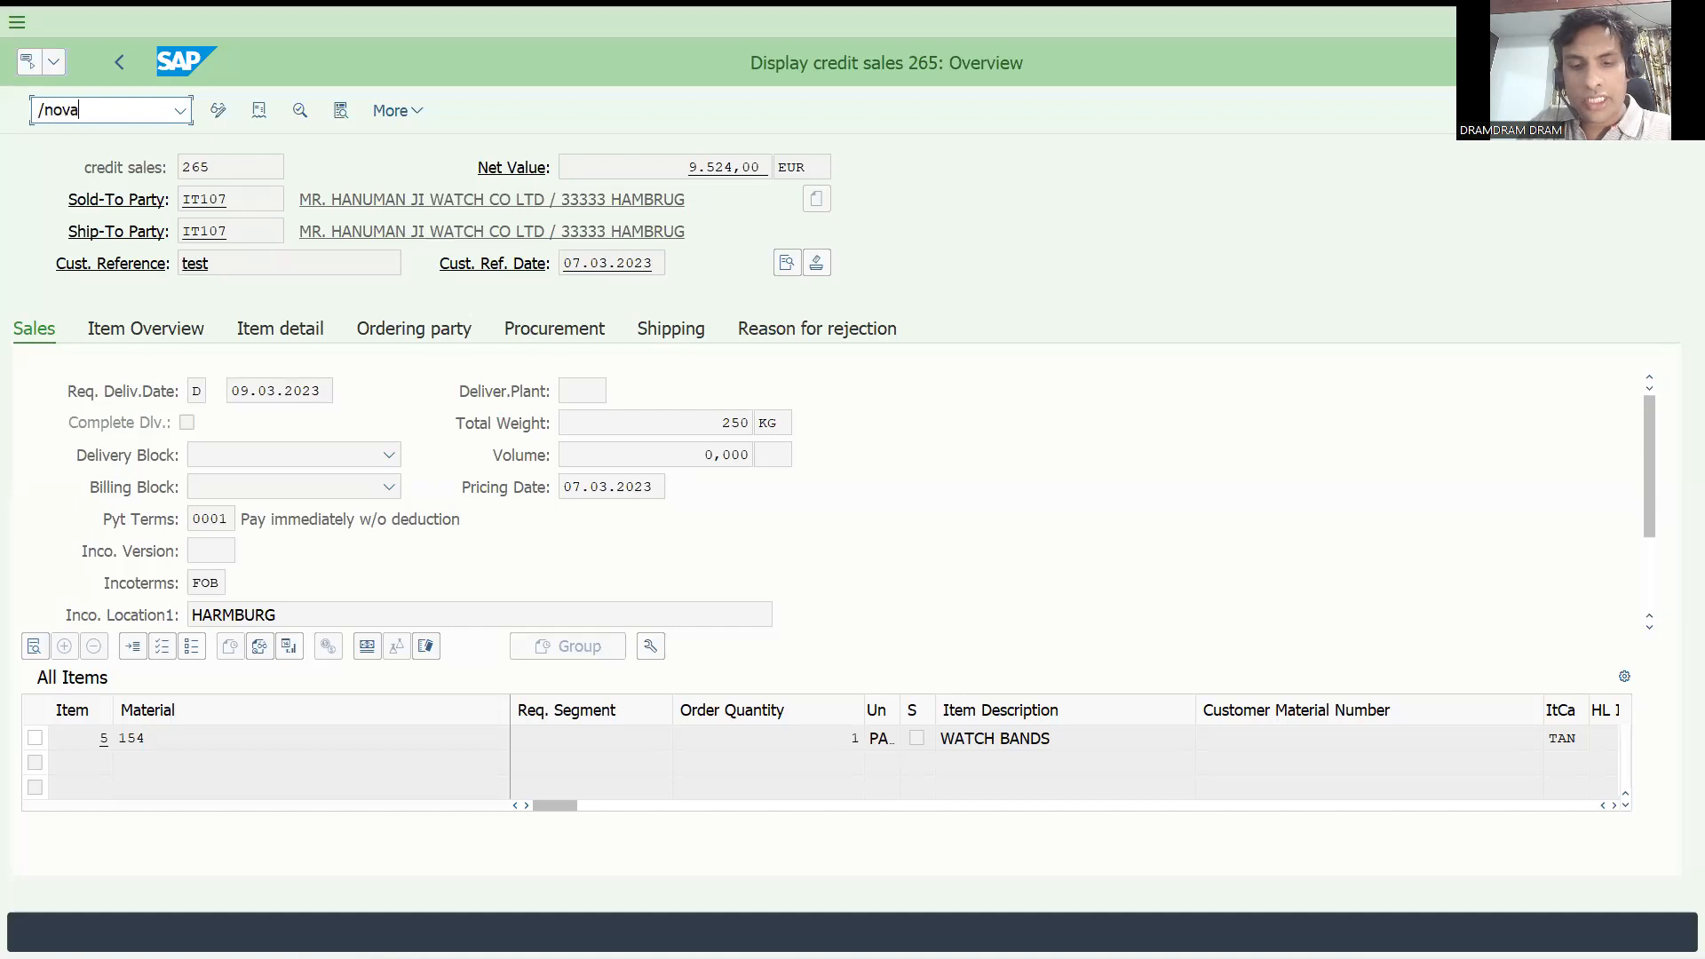
key("Return")
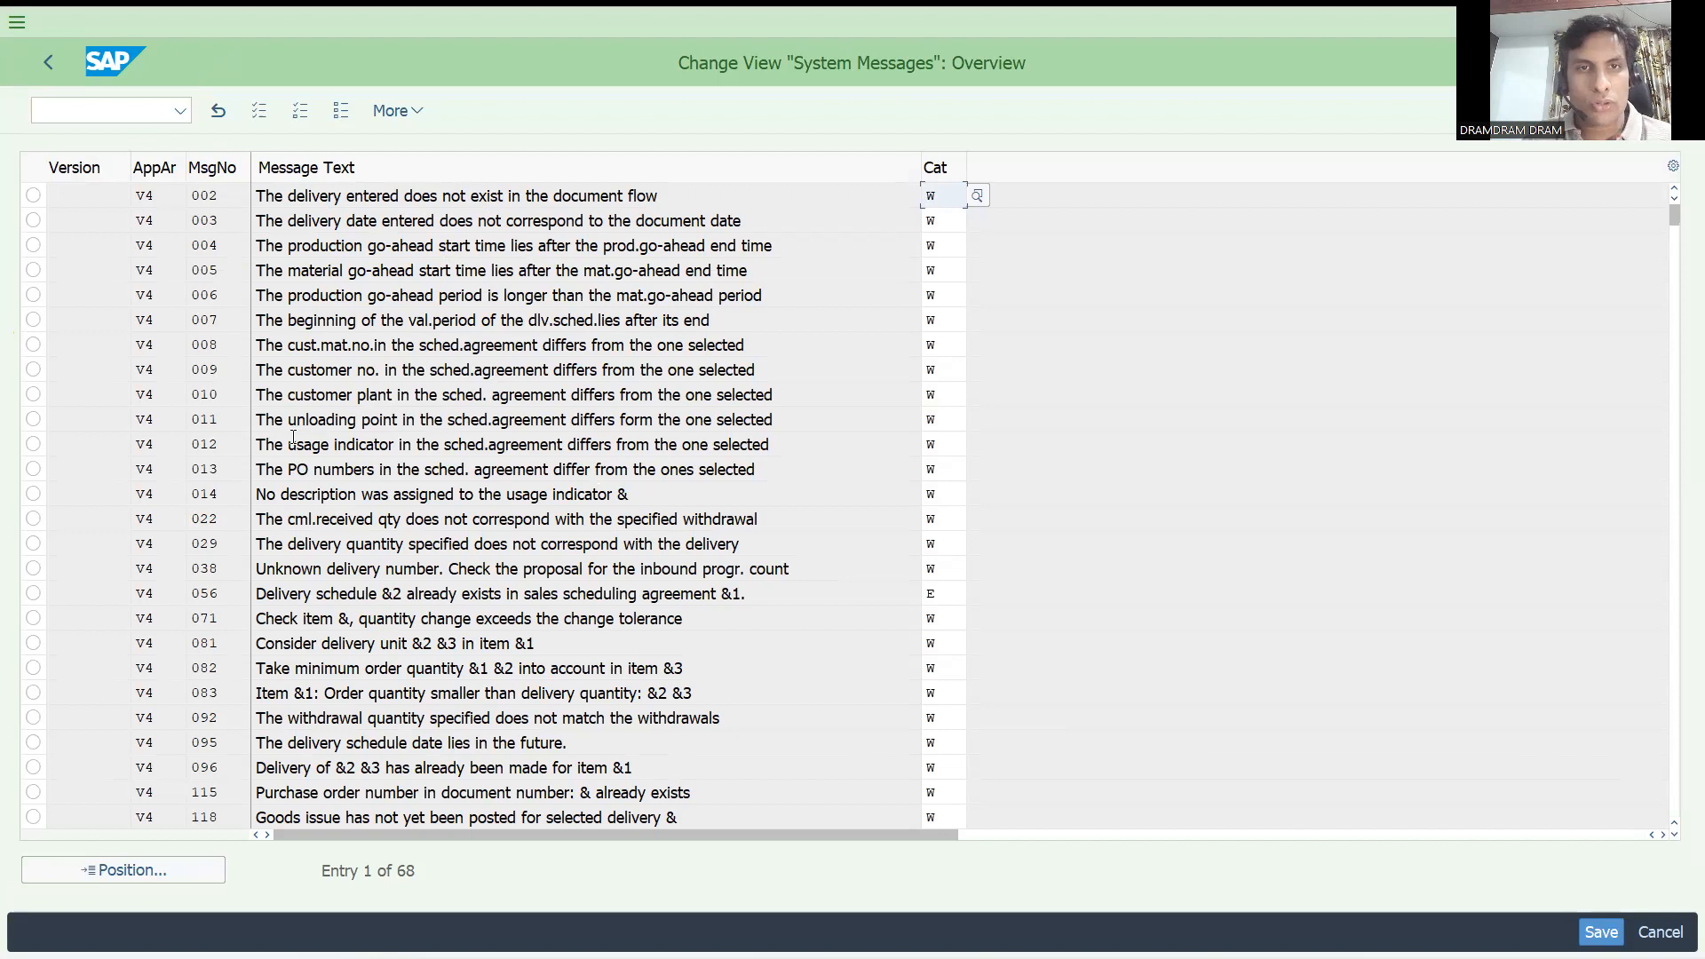
Set the category of message 115, for an already existing purchase order number, to E (Error Message) and save it under the proposed customizing request.
left_click(980, 198)
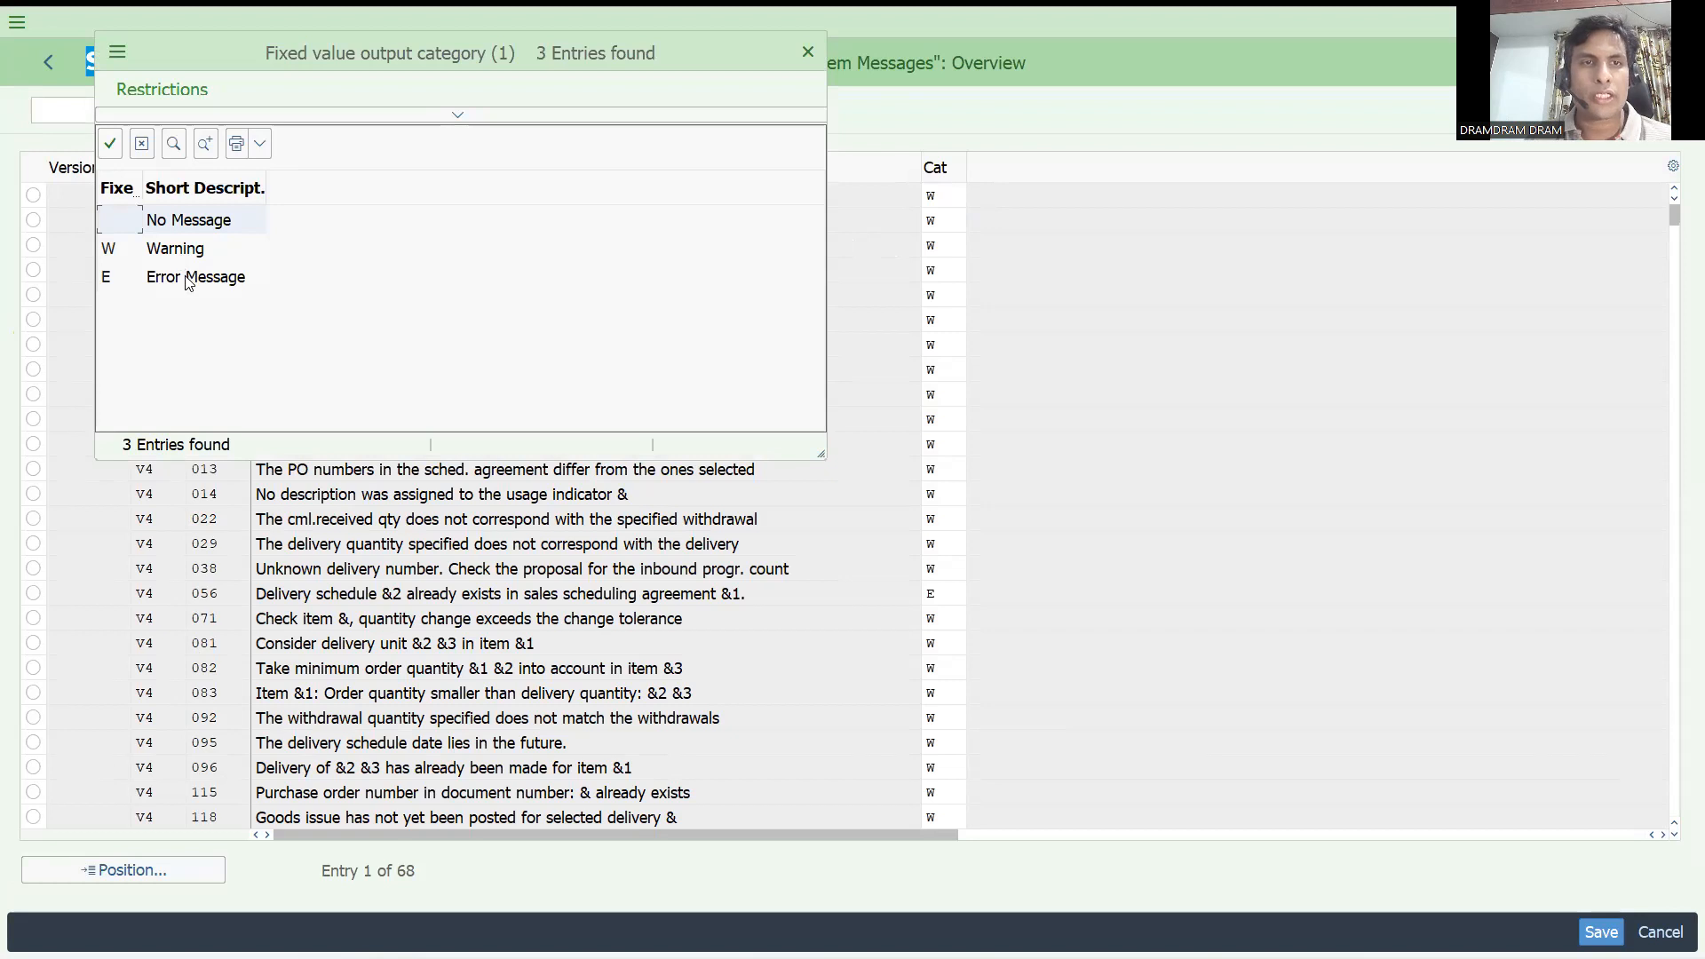
left_click(807, 53)
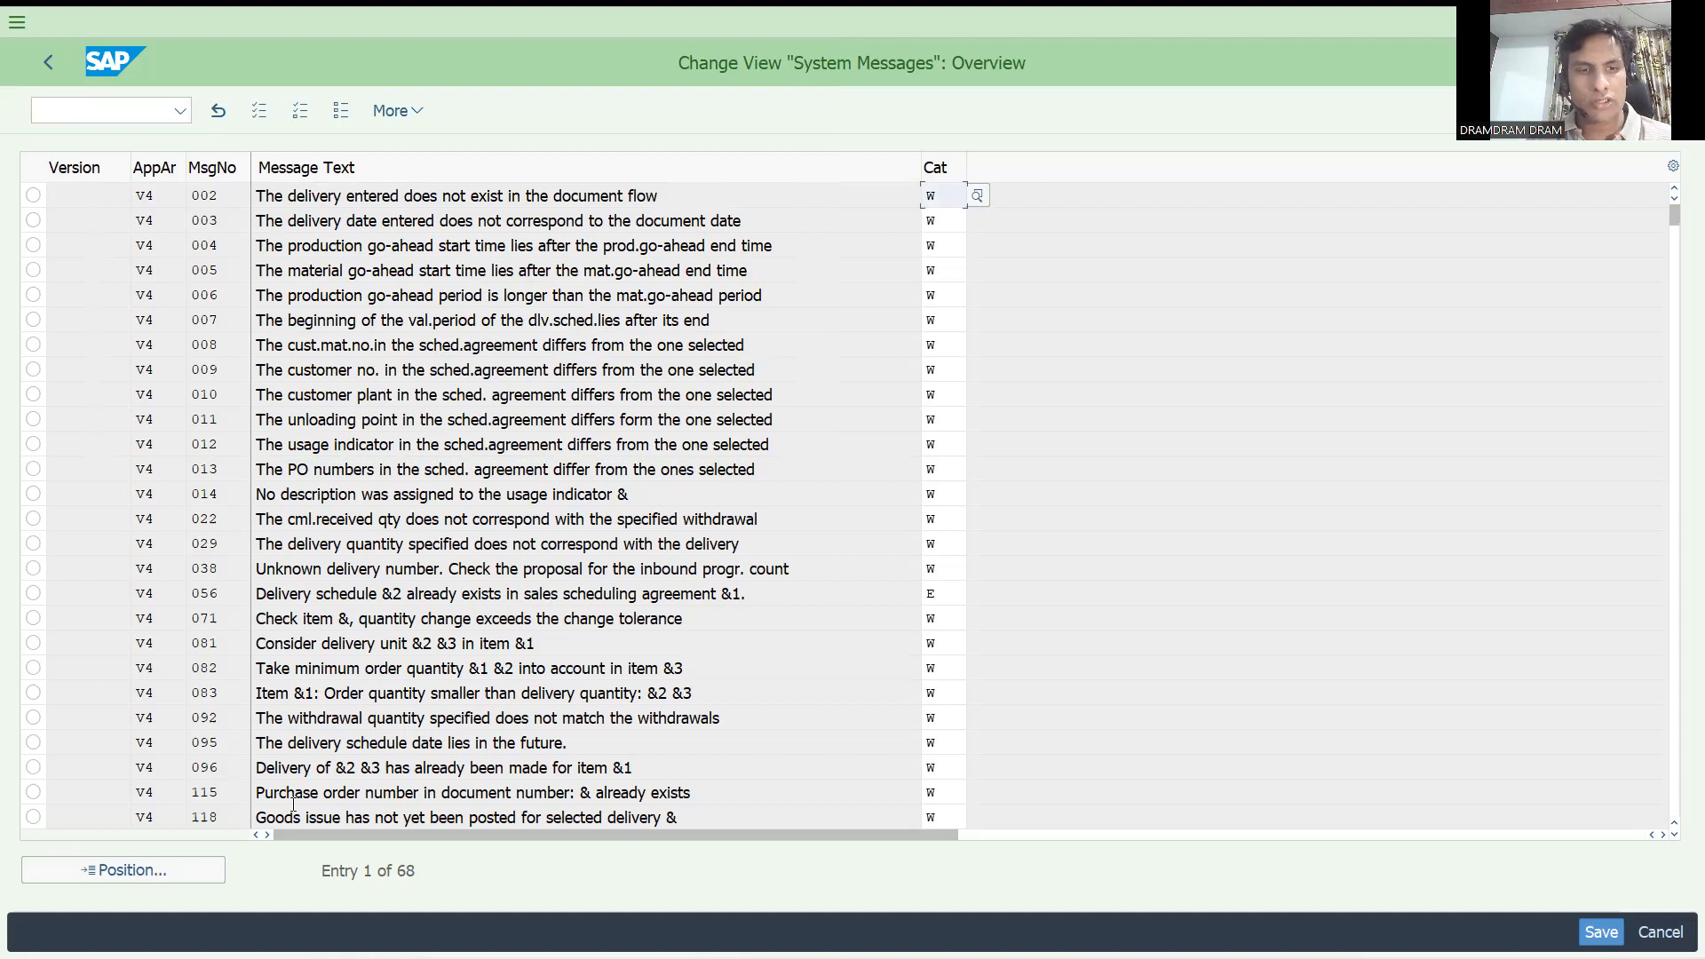
left_click(168, 795)
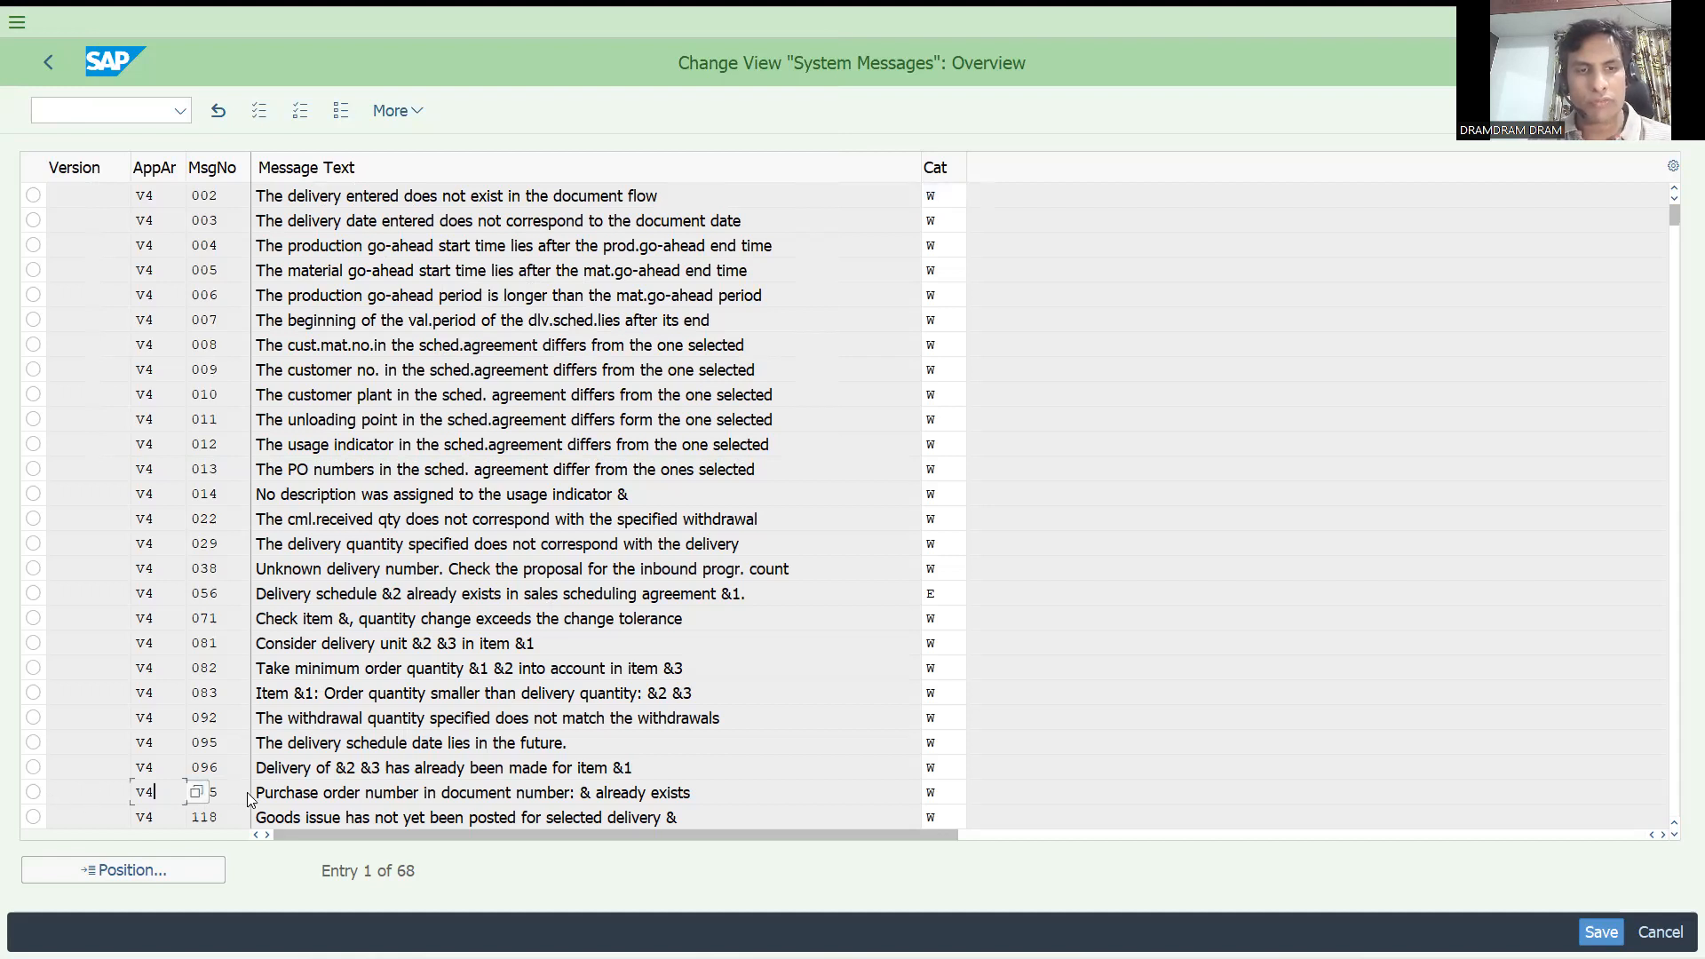
left_click(244, 789)
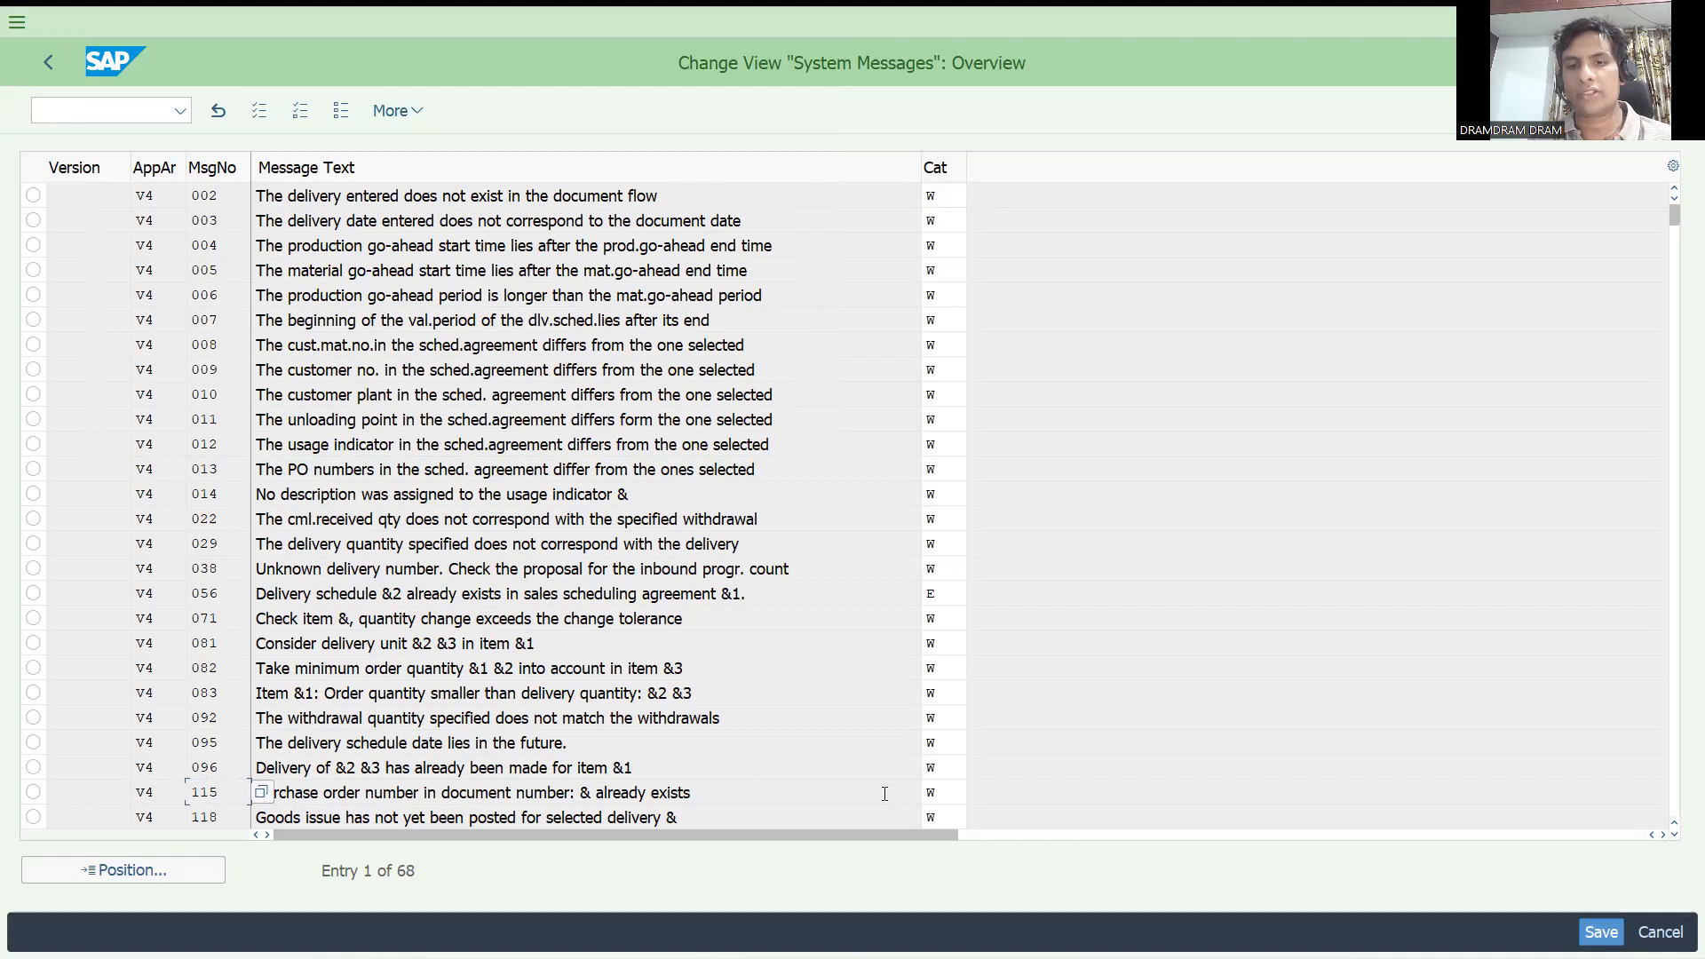
left_click(953, 792)
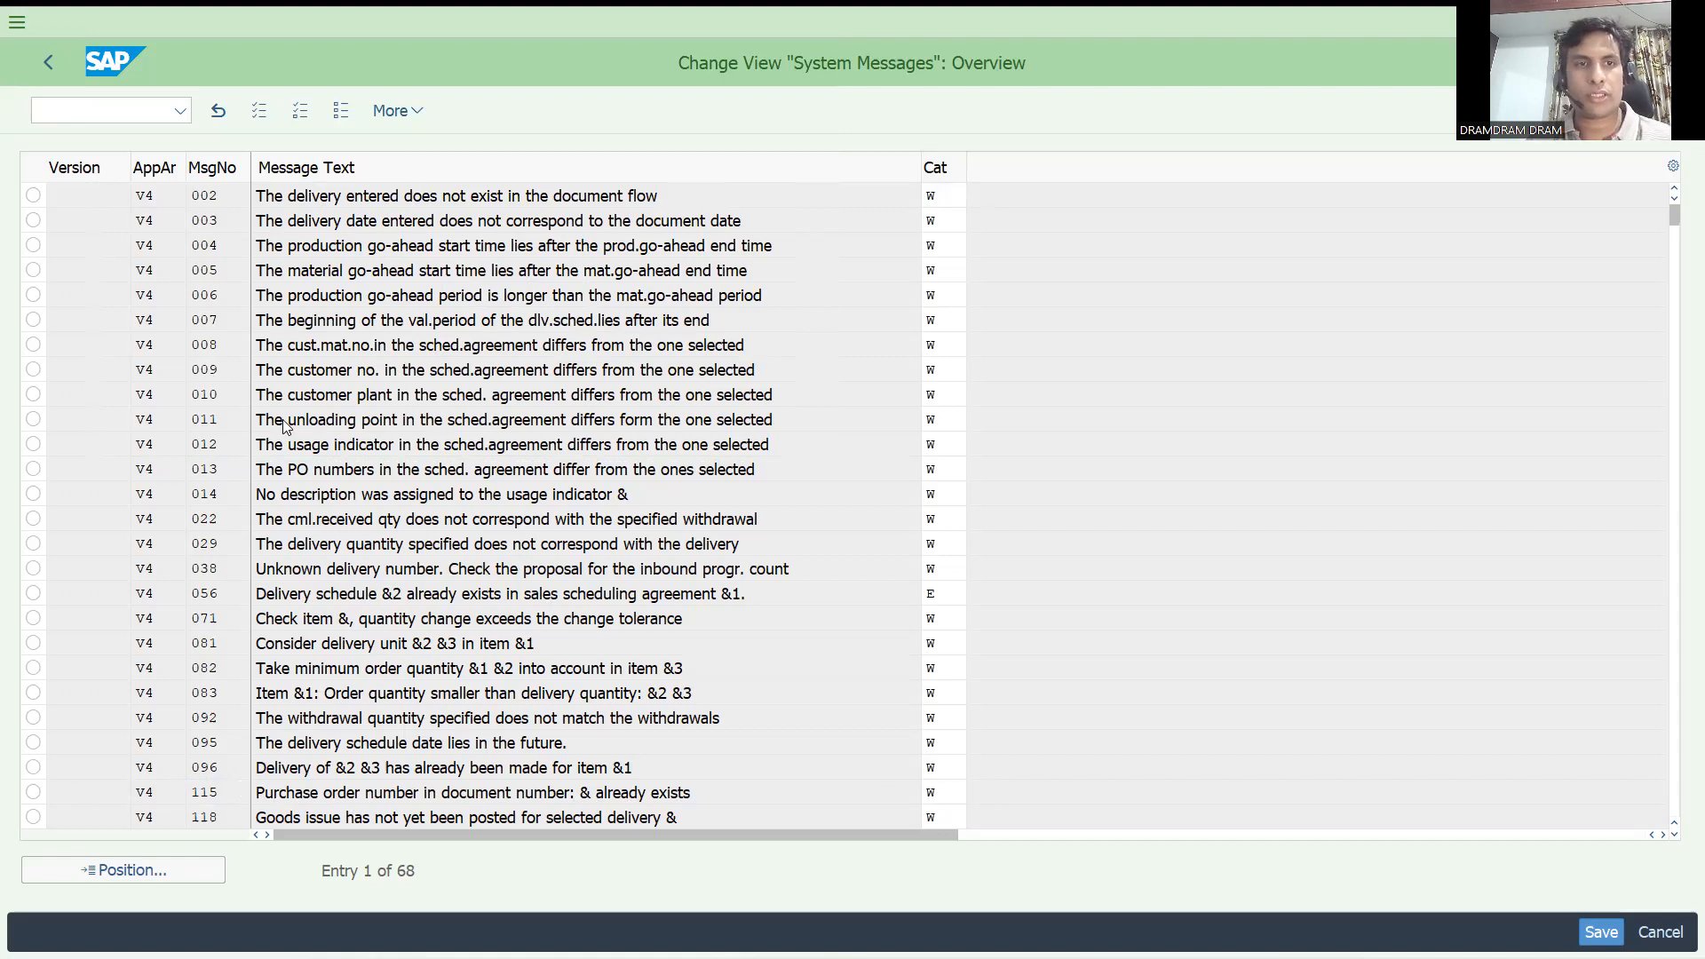
double_click(162, 277)
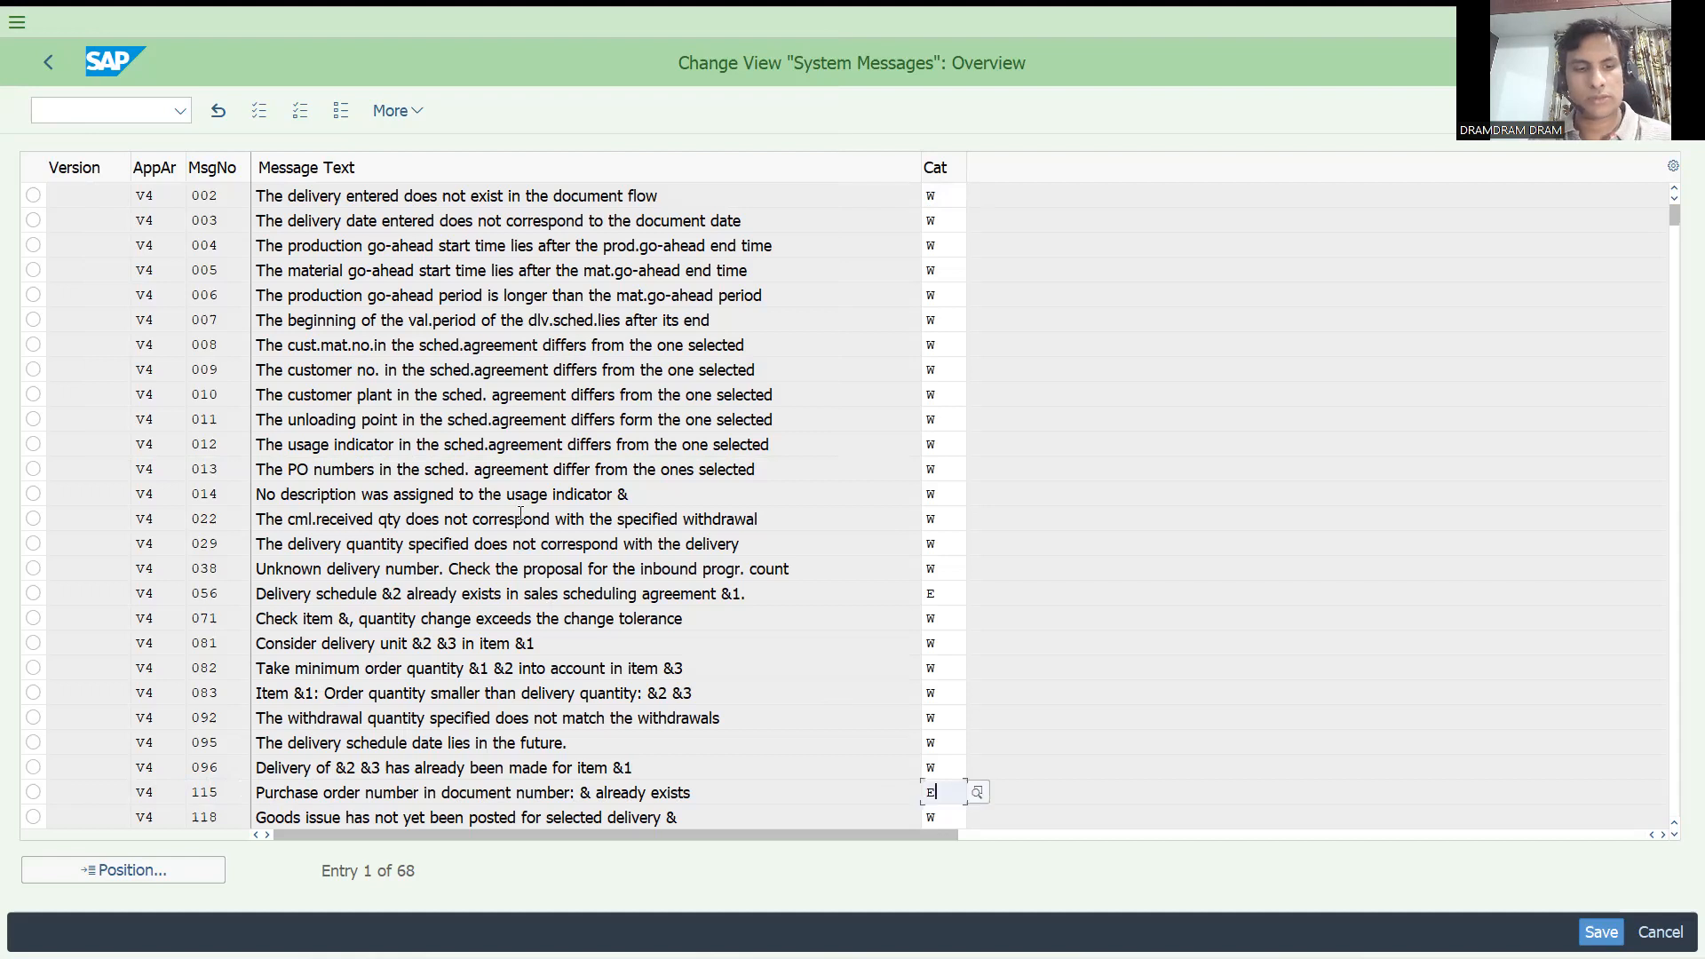
key("ctrl+s")
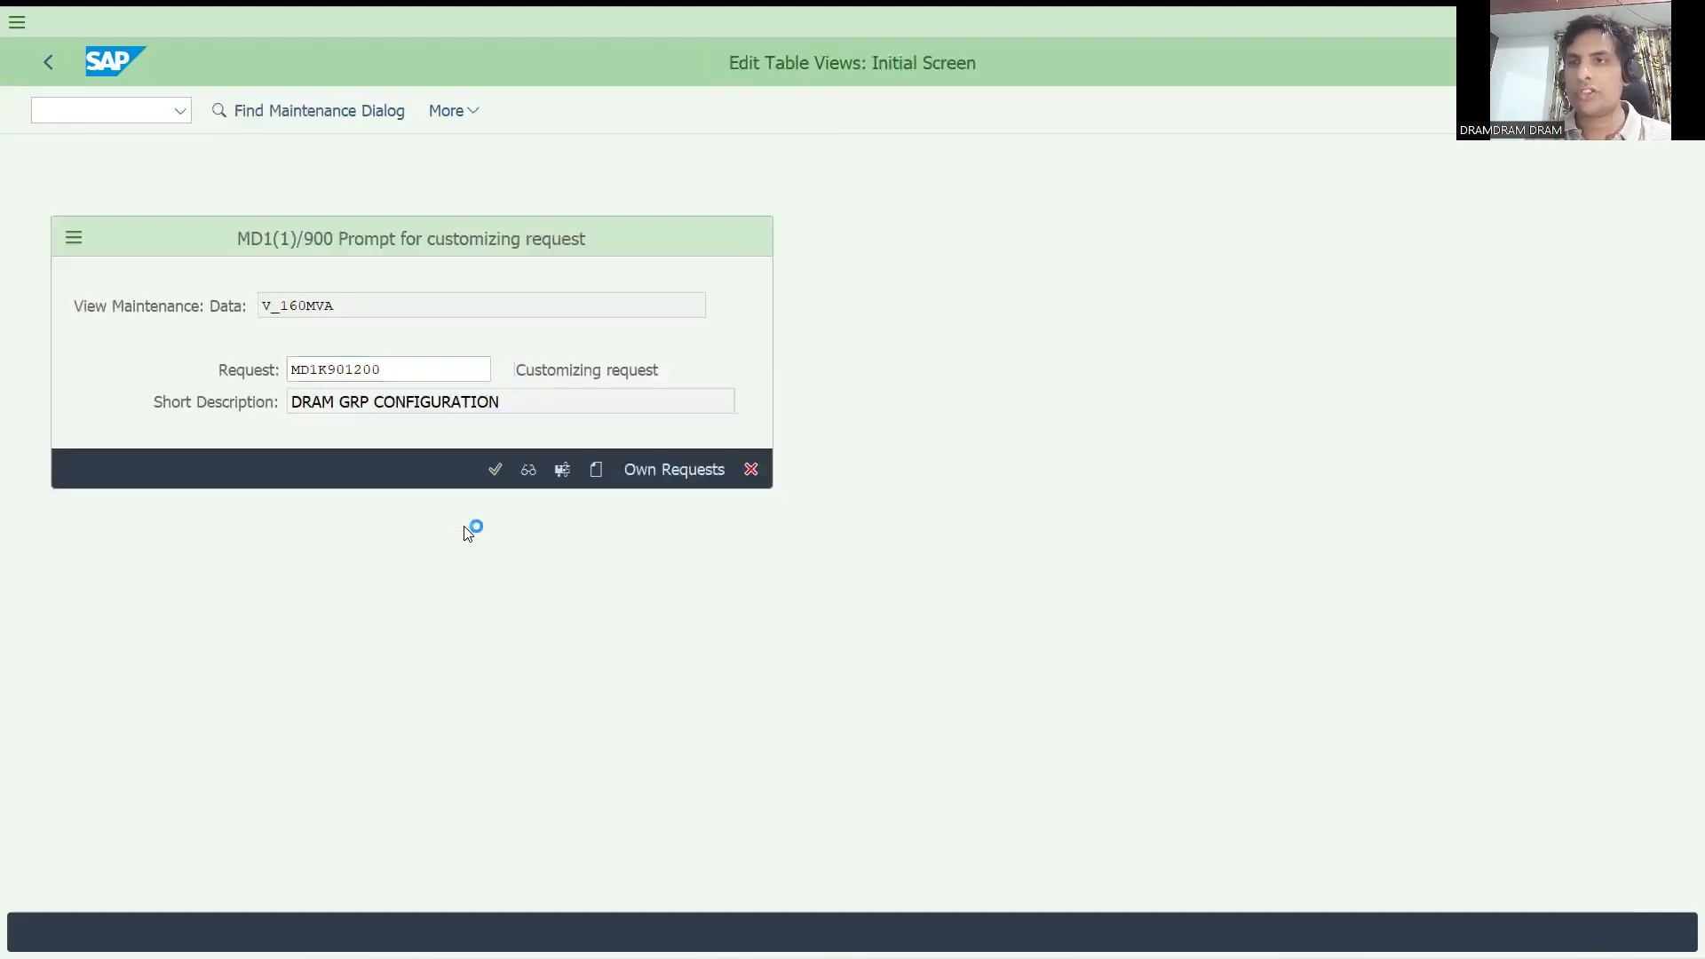
key("Return")
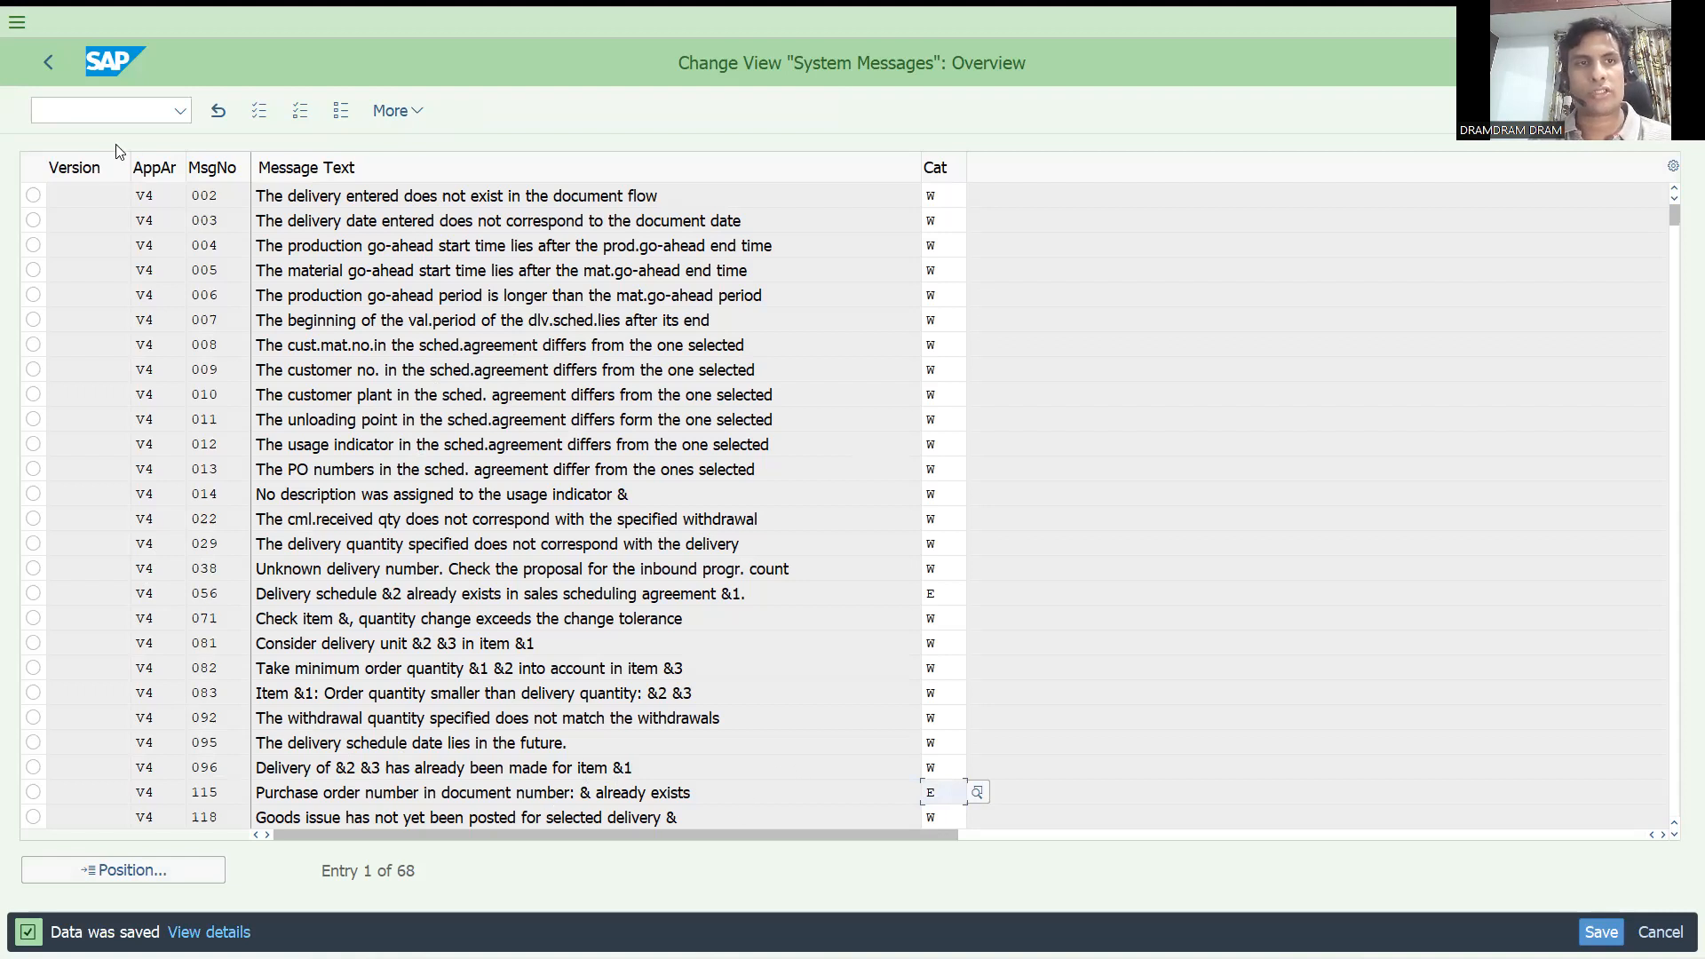
Start another credit sales order with transaction VA01 and enter the same sold-to party.
left_click(94, 108)
type("/nv")
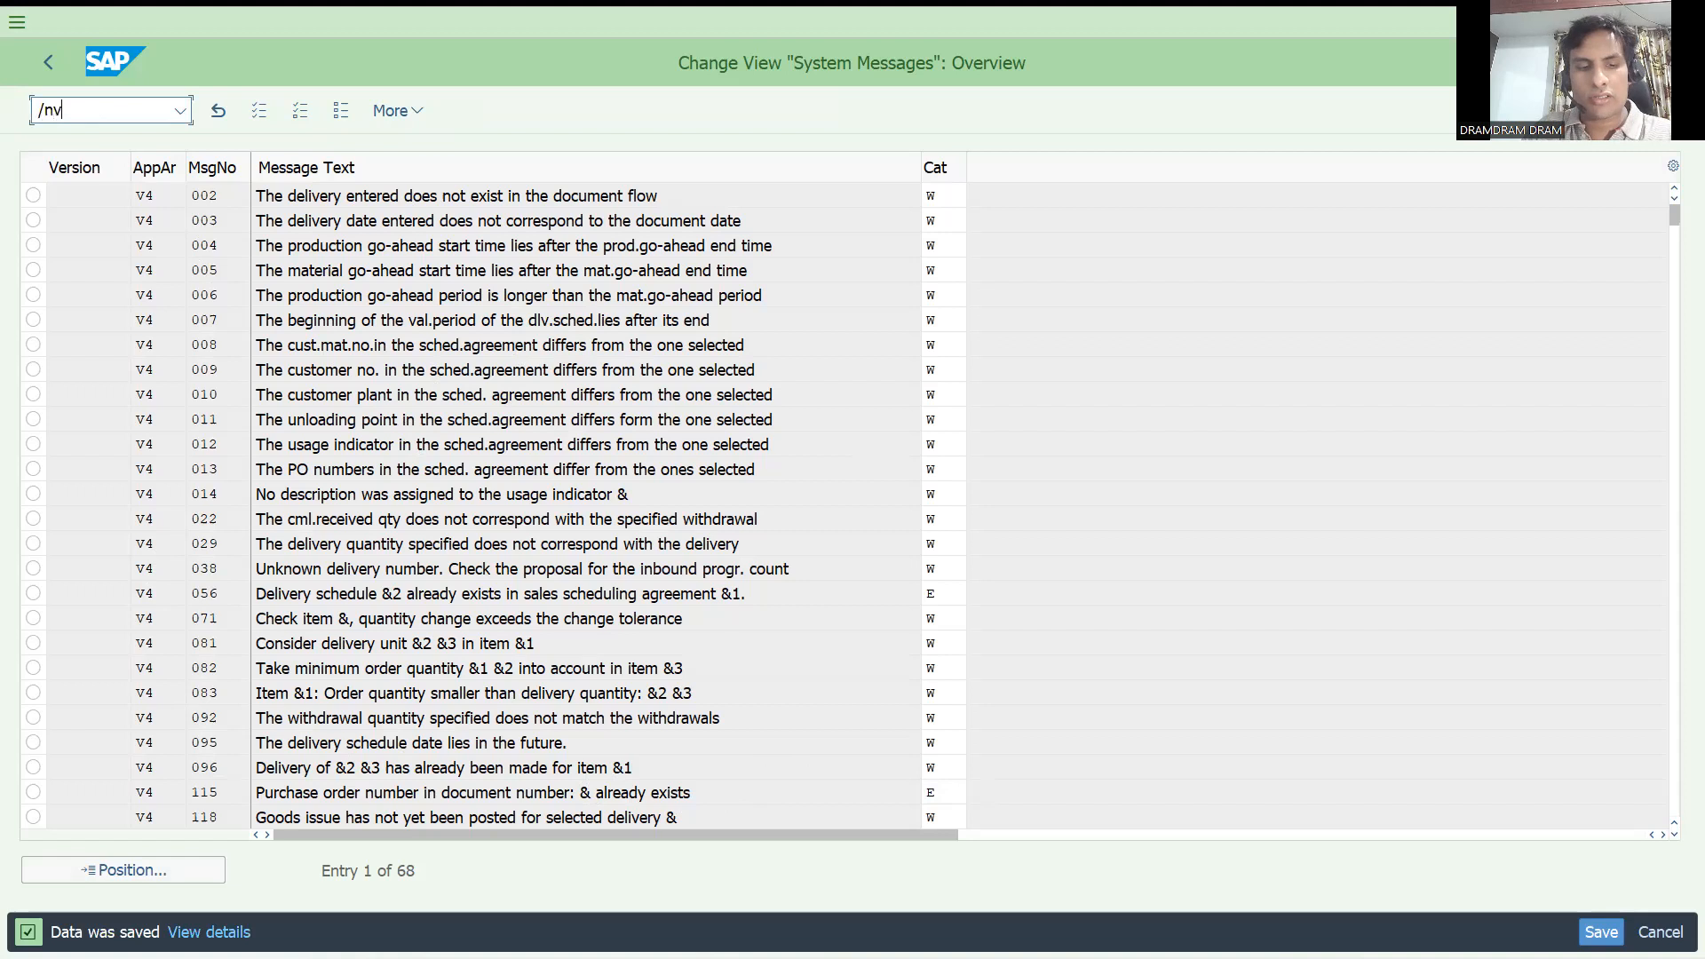
type("a01")
key("Return")
key("Return")
key("Down")
key("Return")
key("Return")
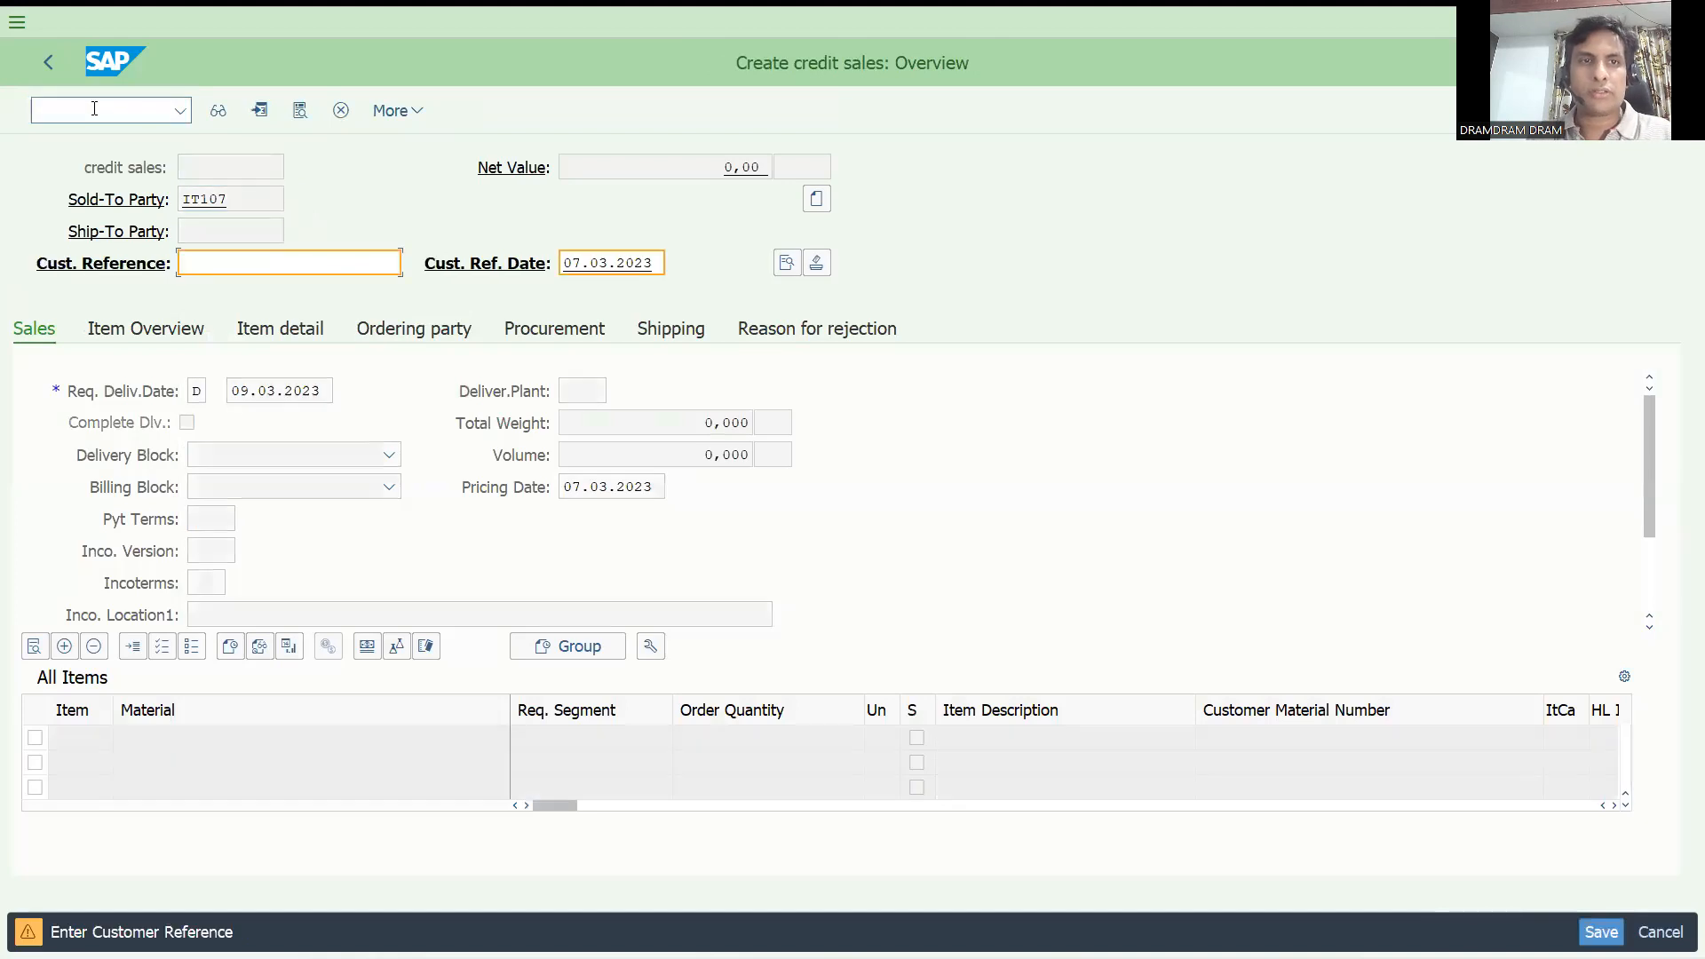
Enter test as the order's customer reference, then replace it with test3454.
type("test")
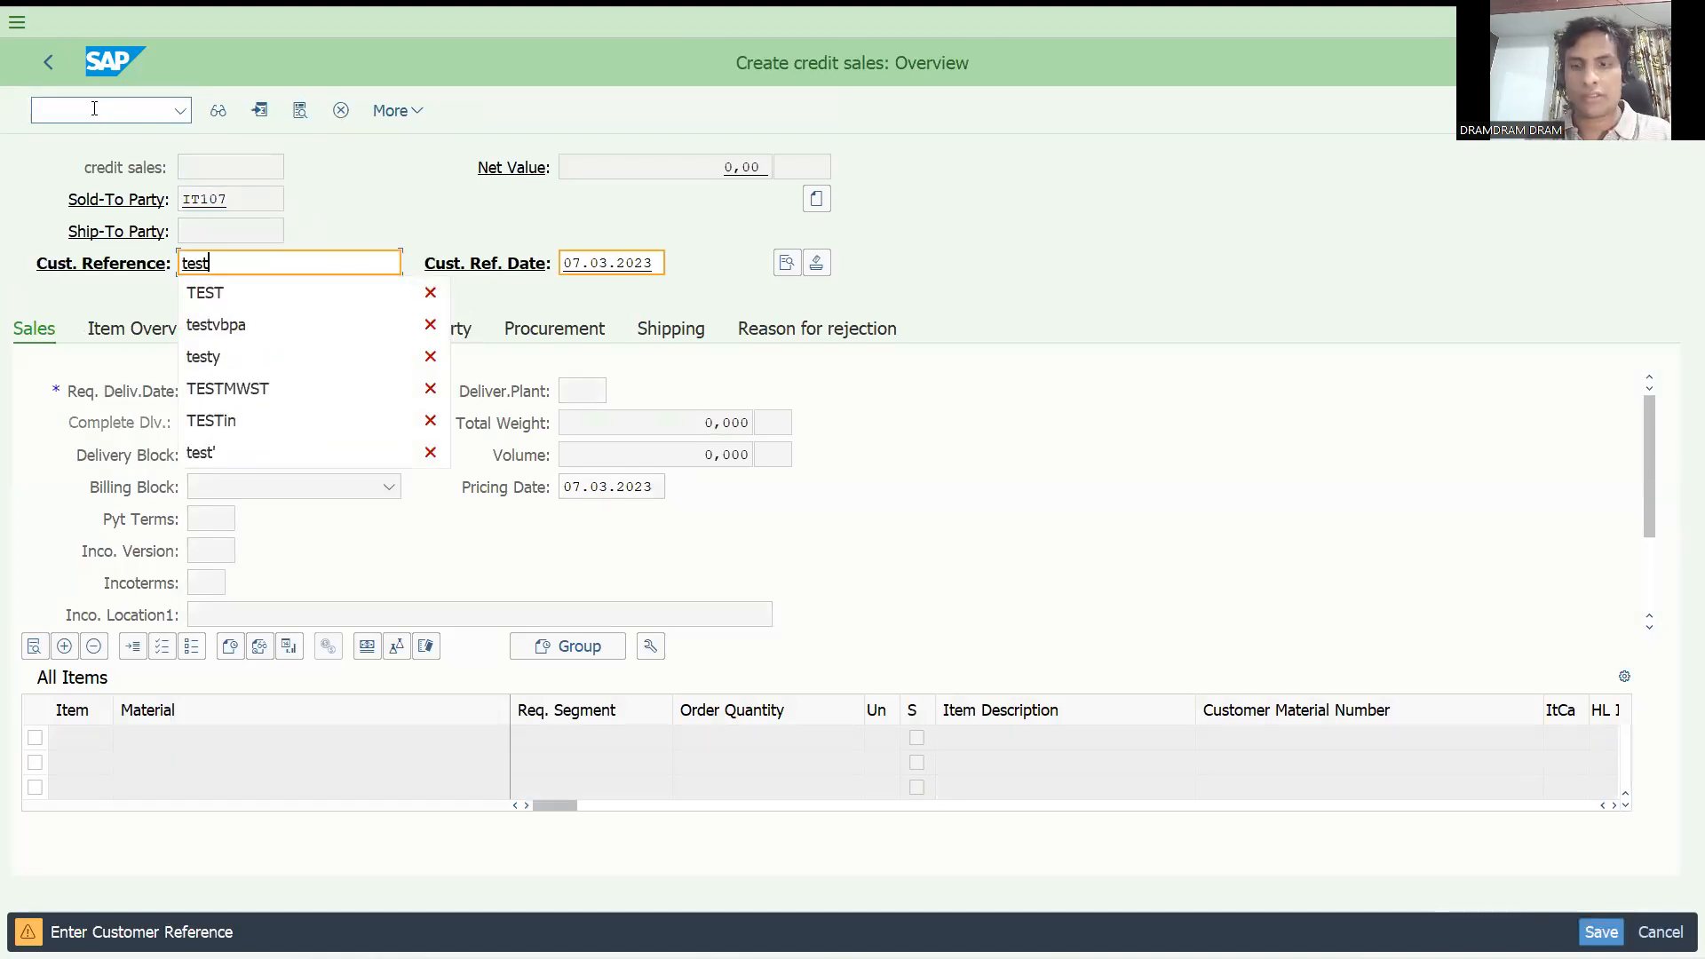
key("Escape")
key("Return")
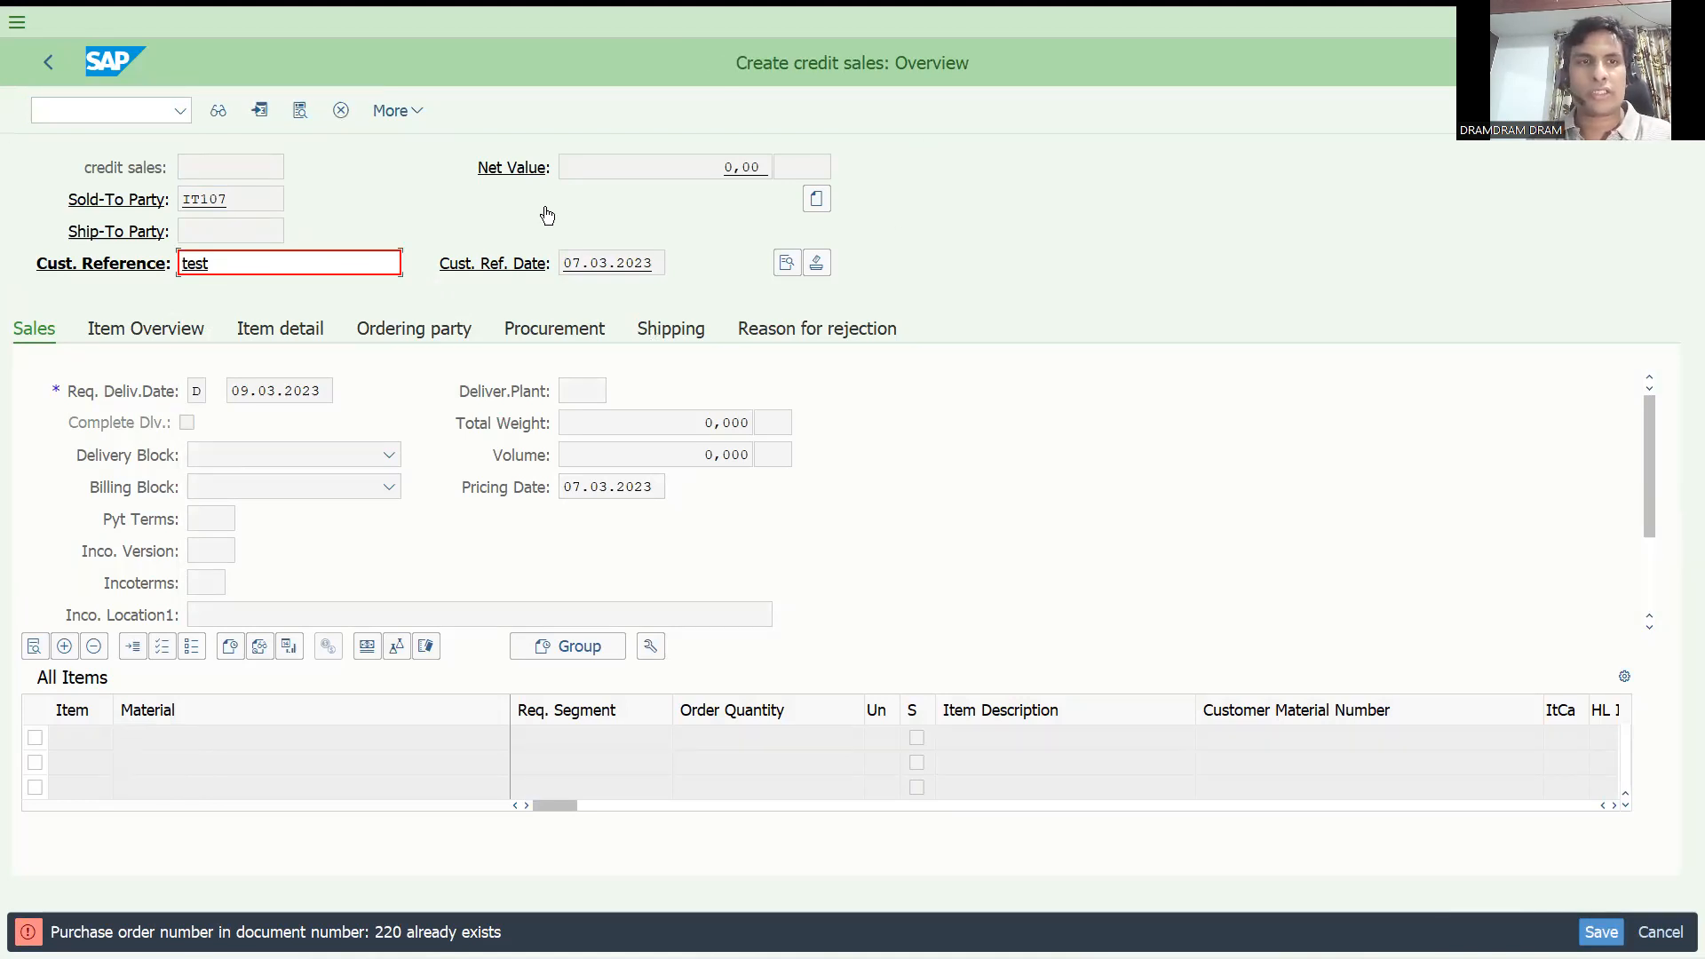
type("3454")
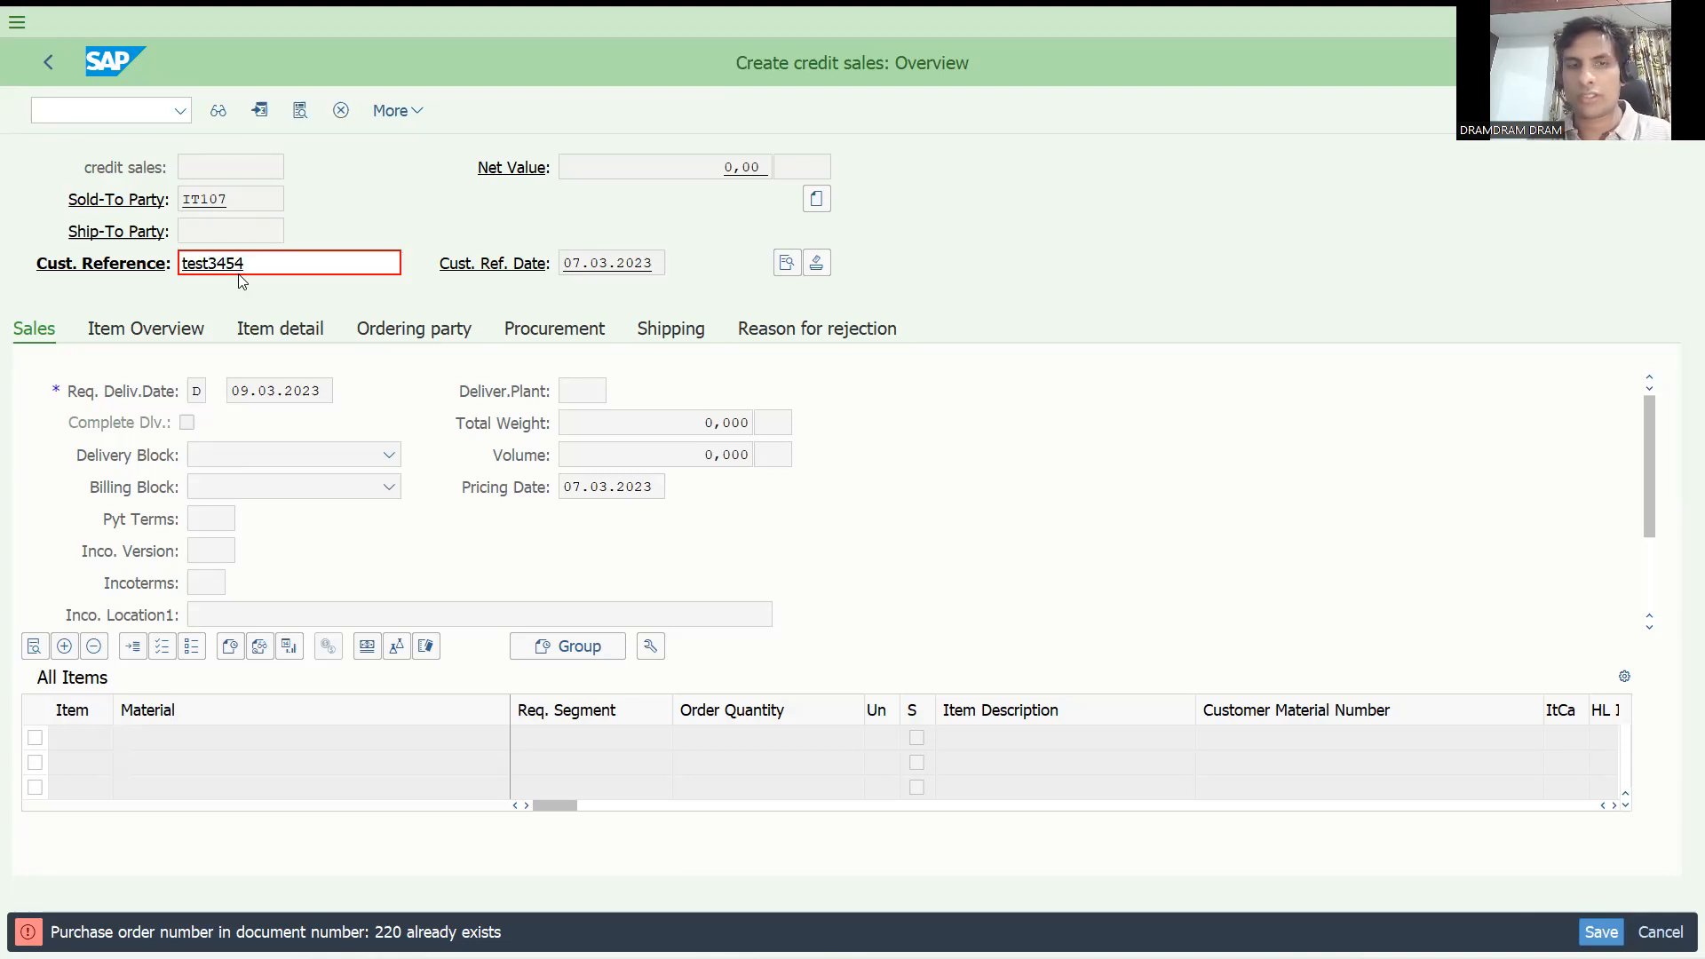
key("Return")
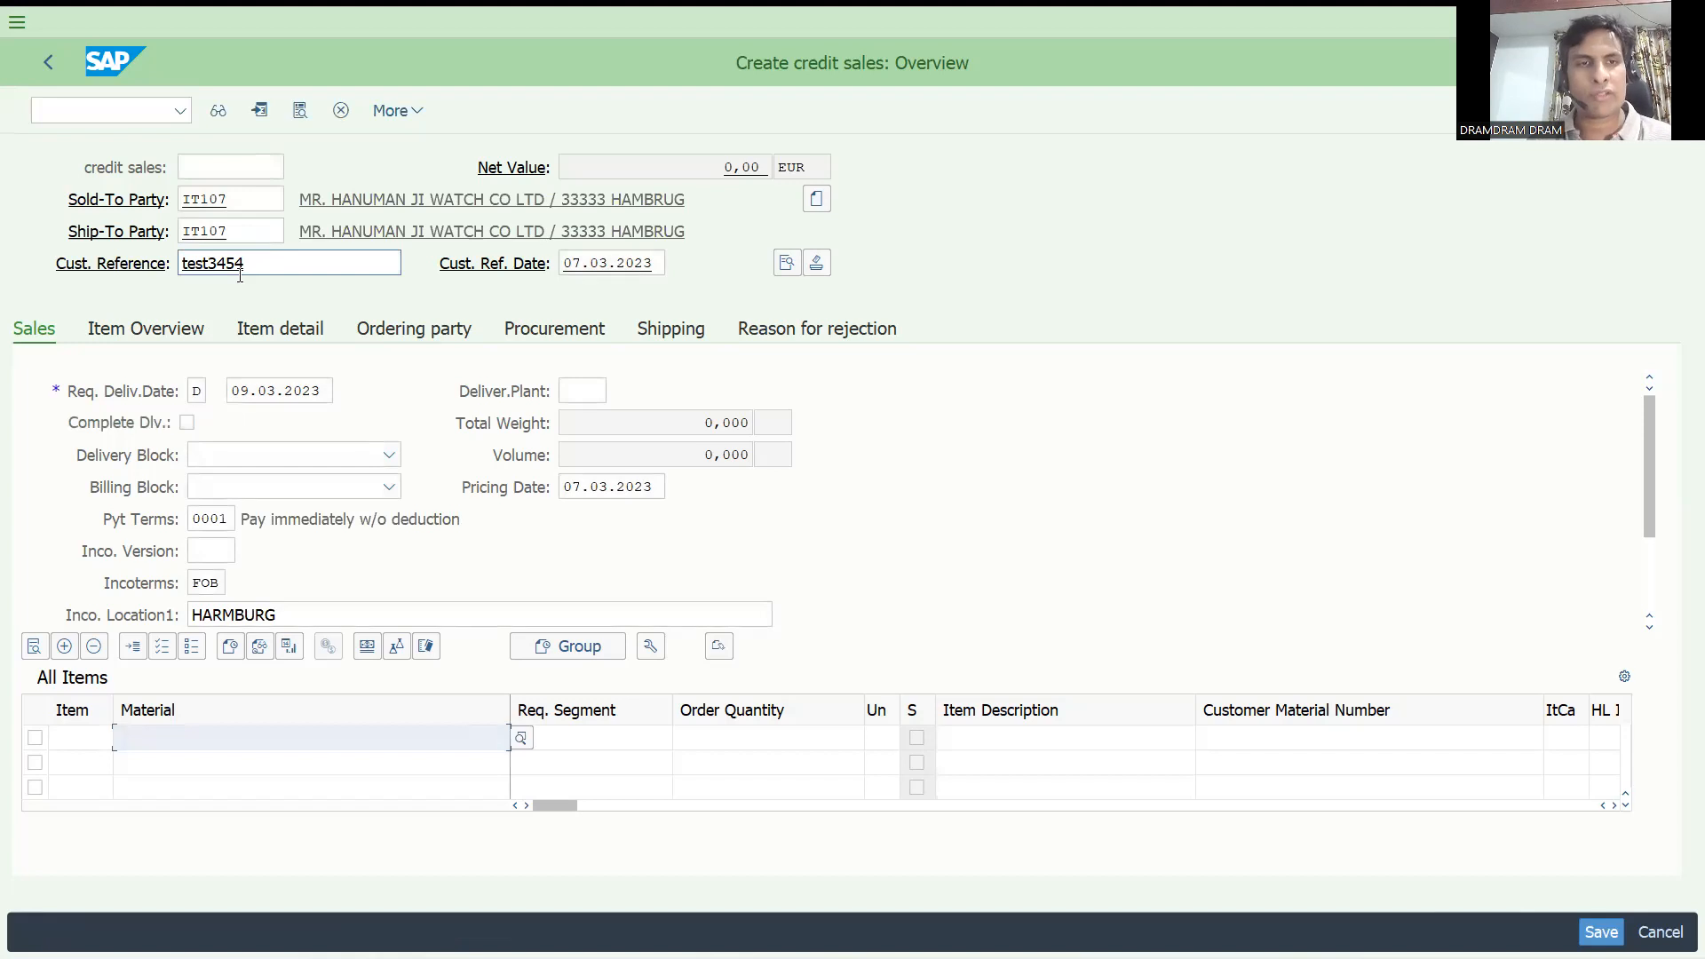
Set the order's customer reference back to test to check the duplicate reference again.
double_click(252, 263)
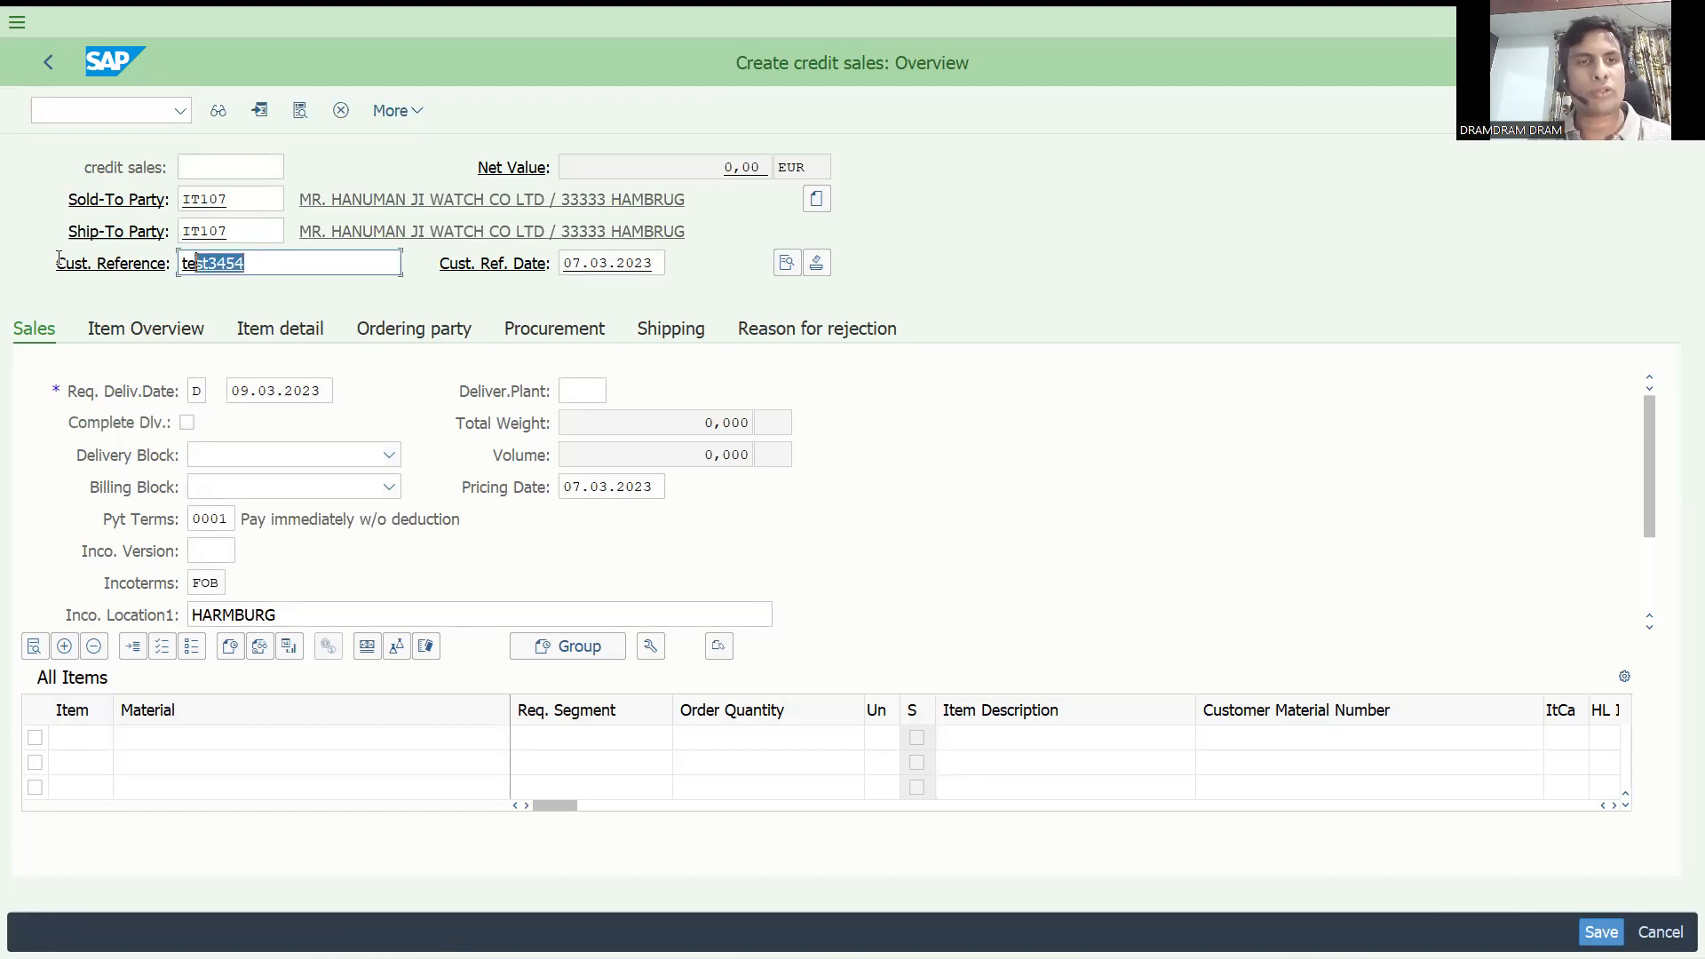
type("test")
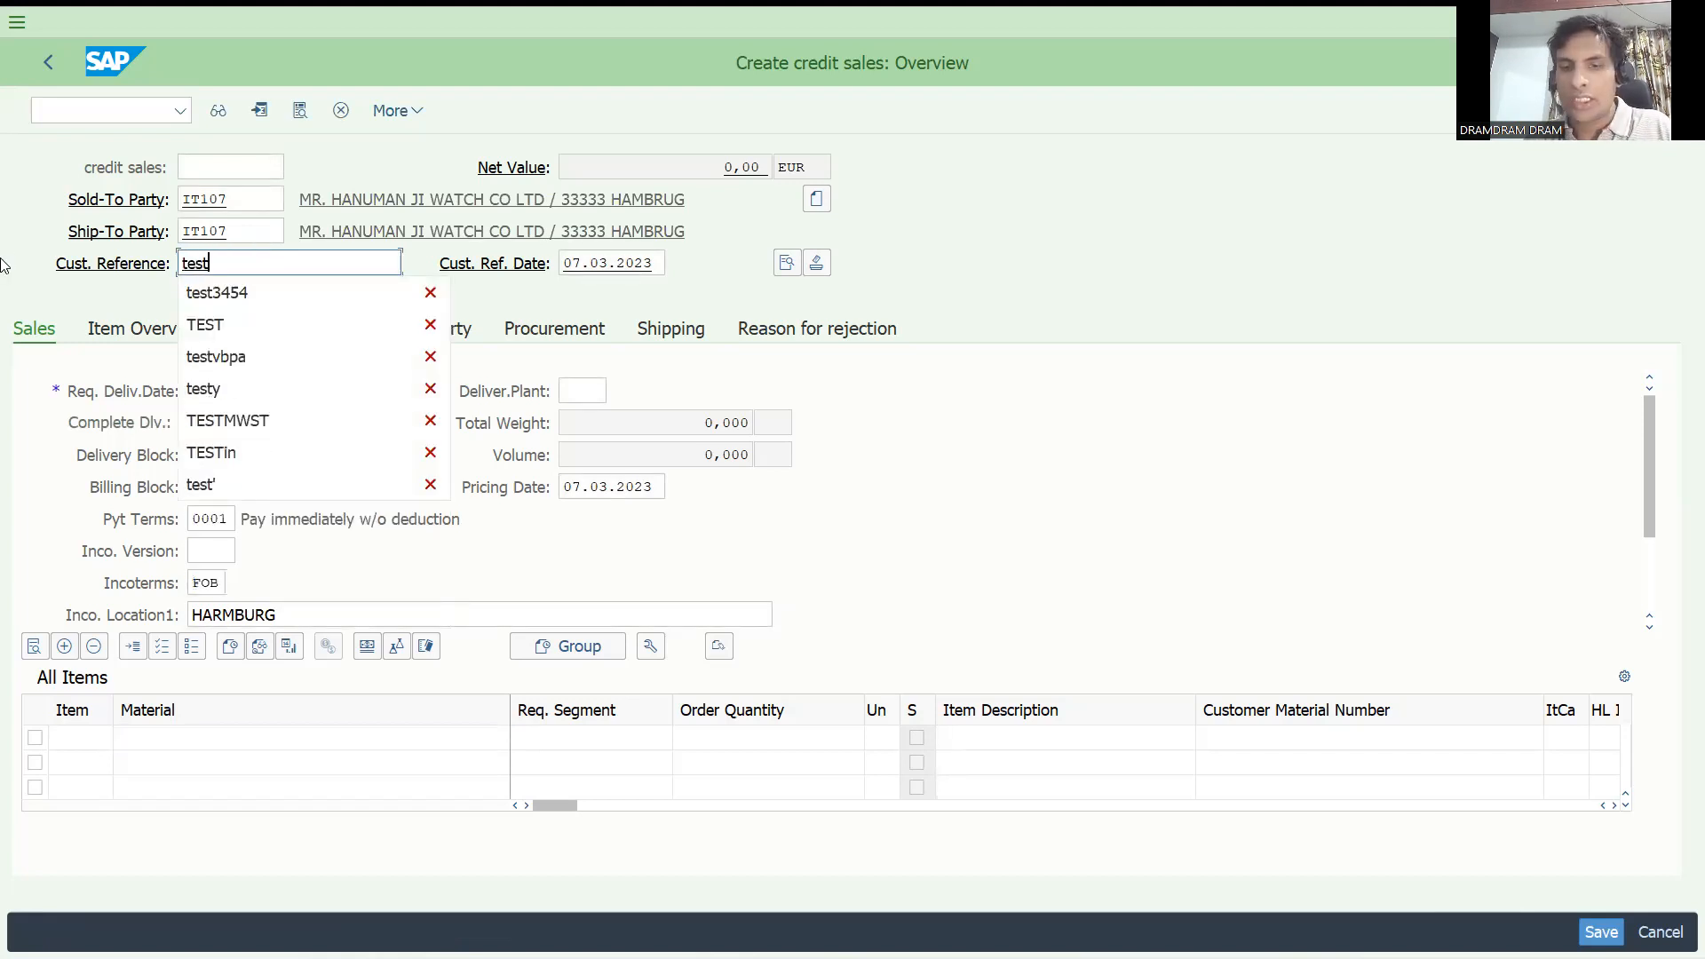
key("Return")
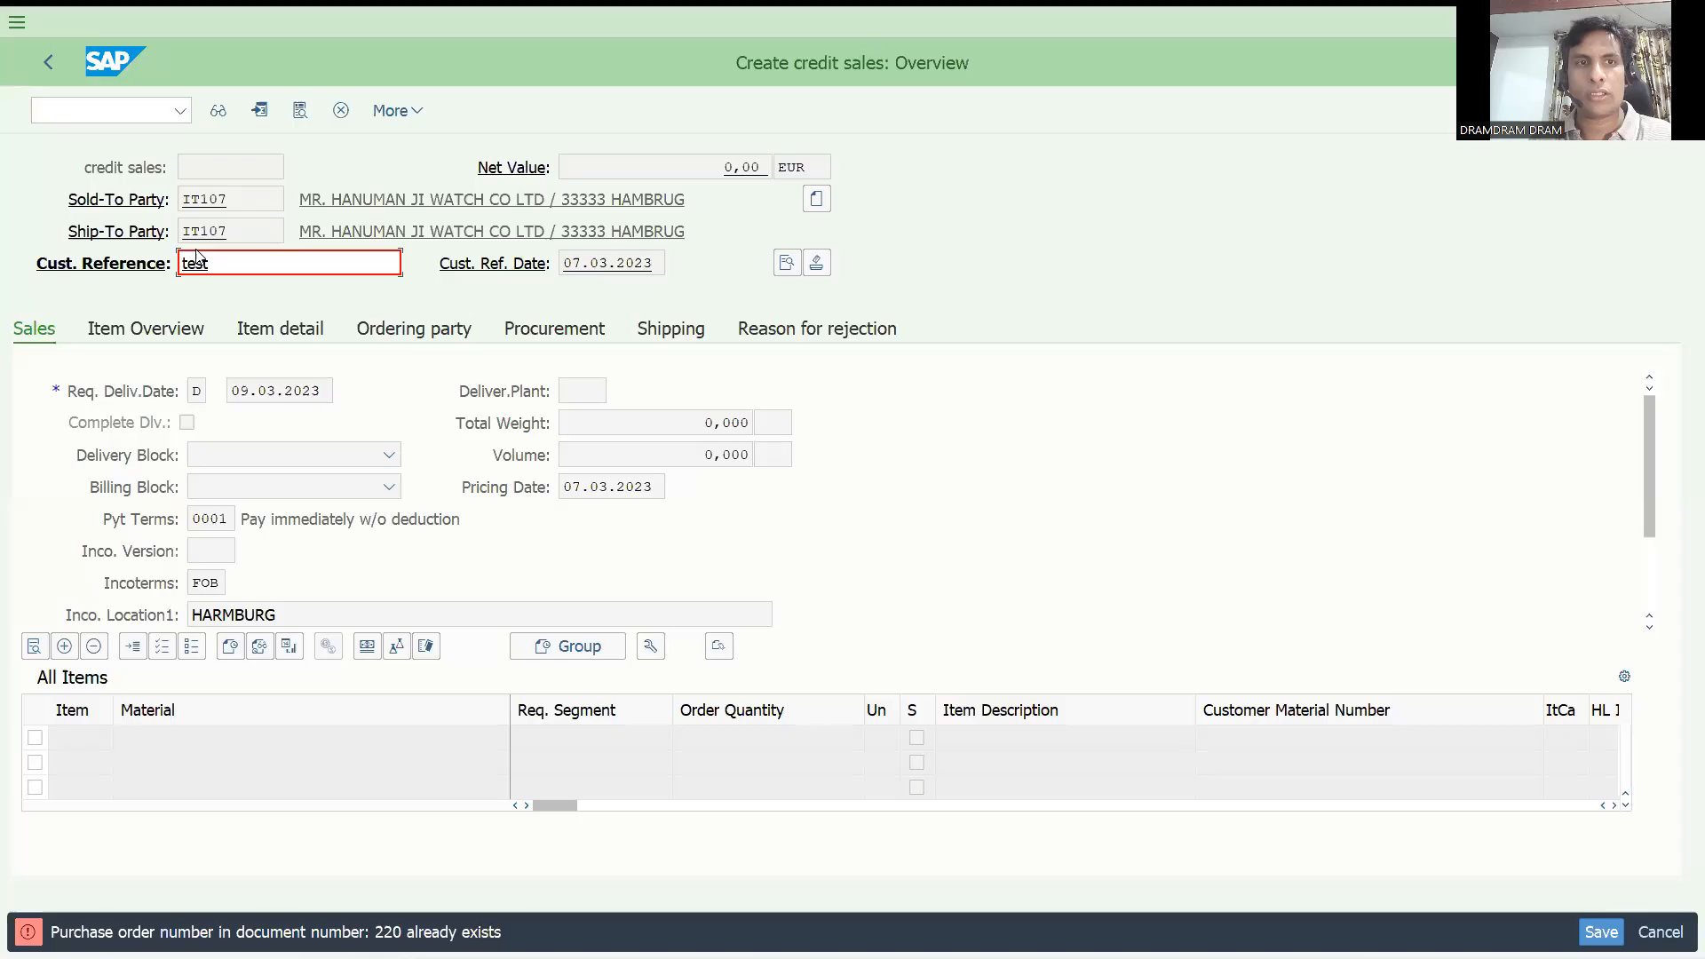
Leave the sales order and open the system messages configuration with transaction OVAH.
left_click(117, 109)
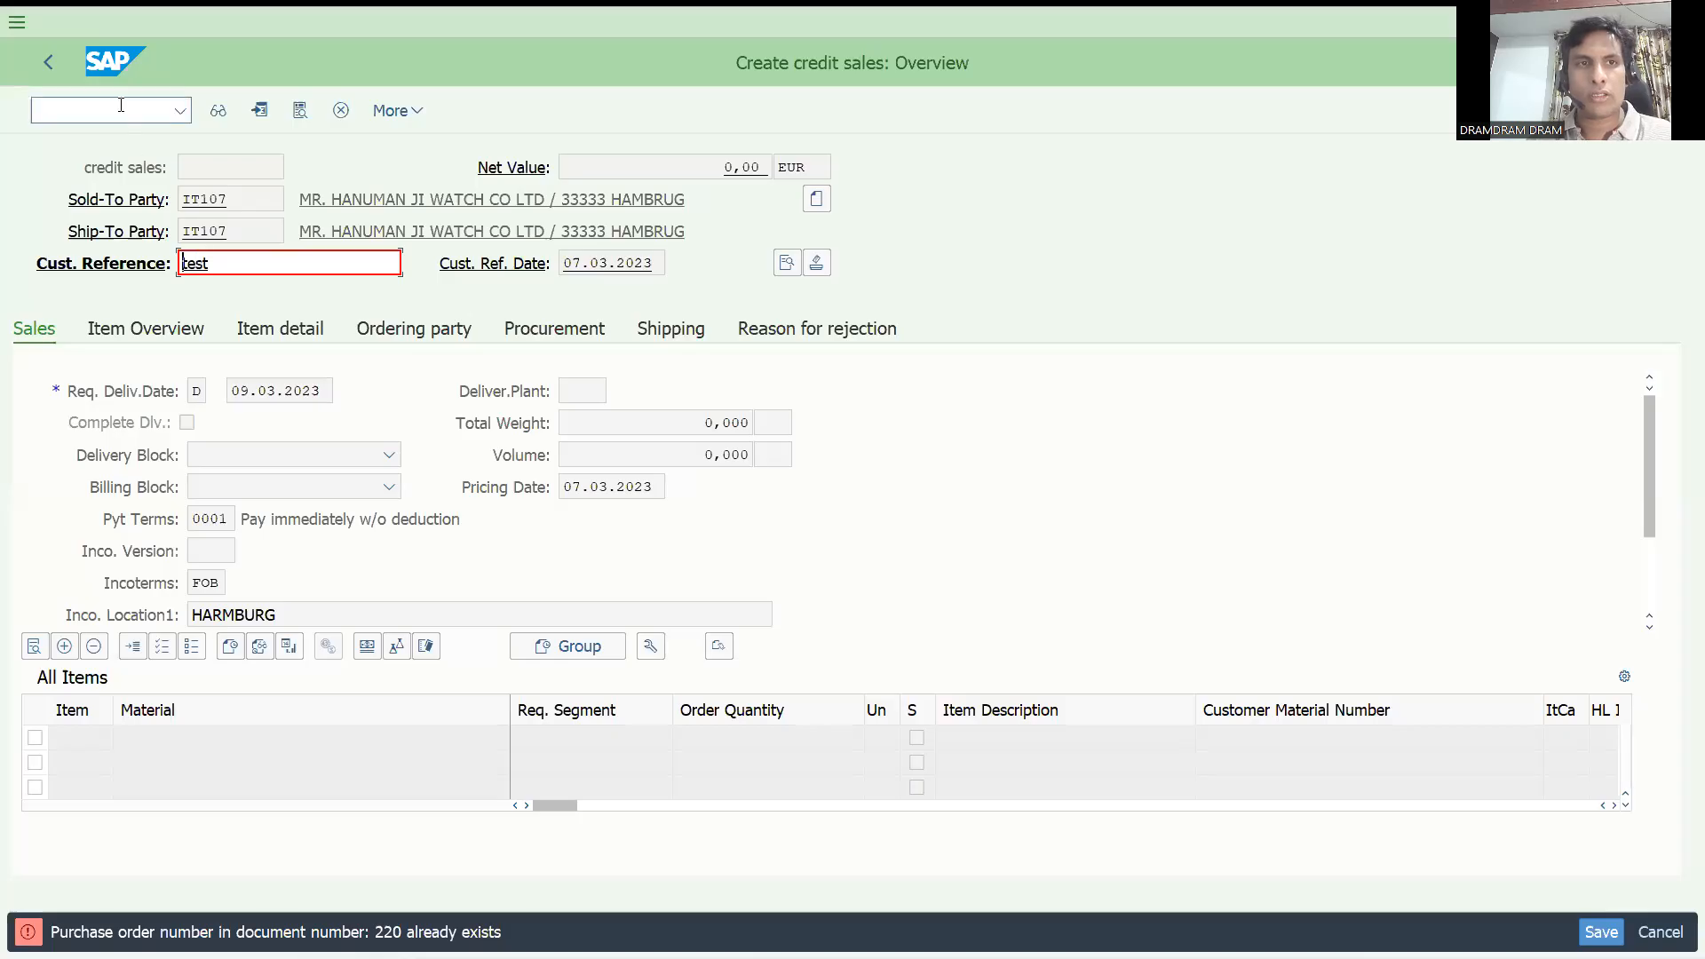
type("/nov")
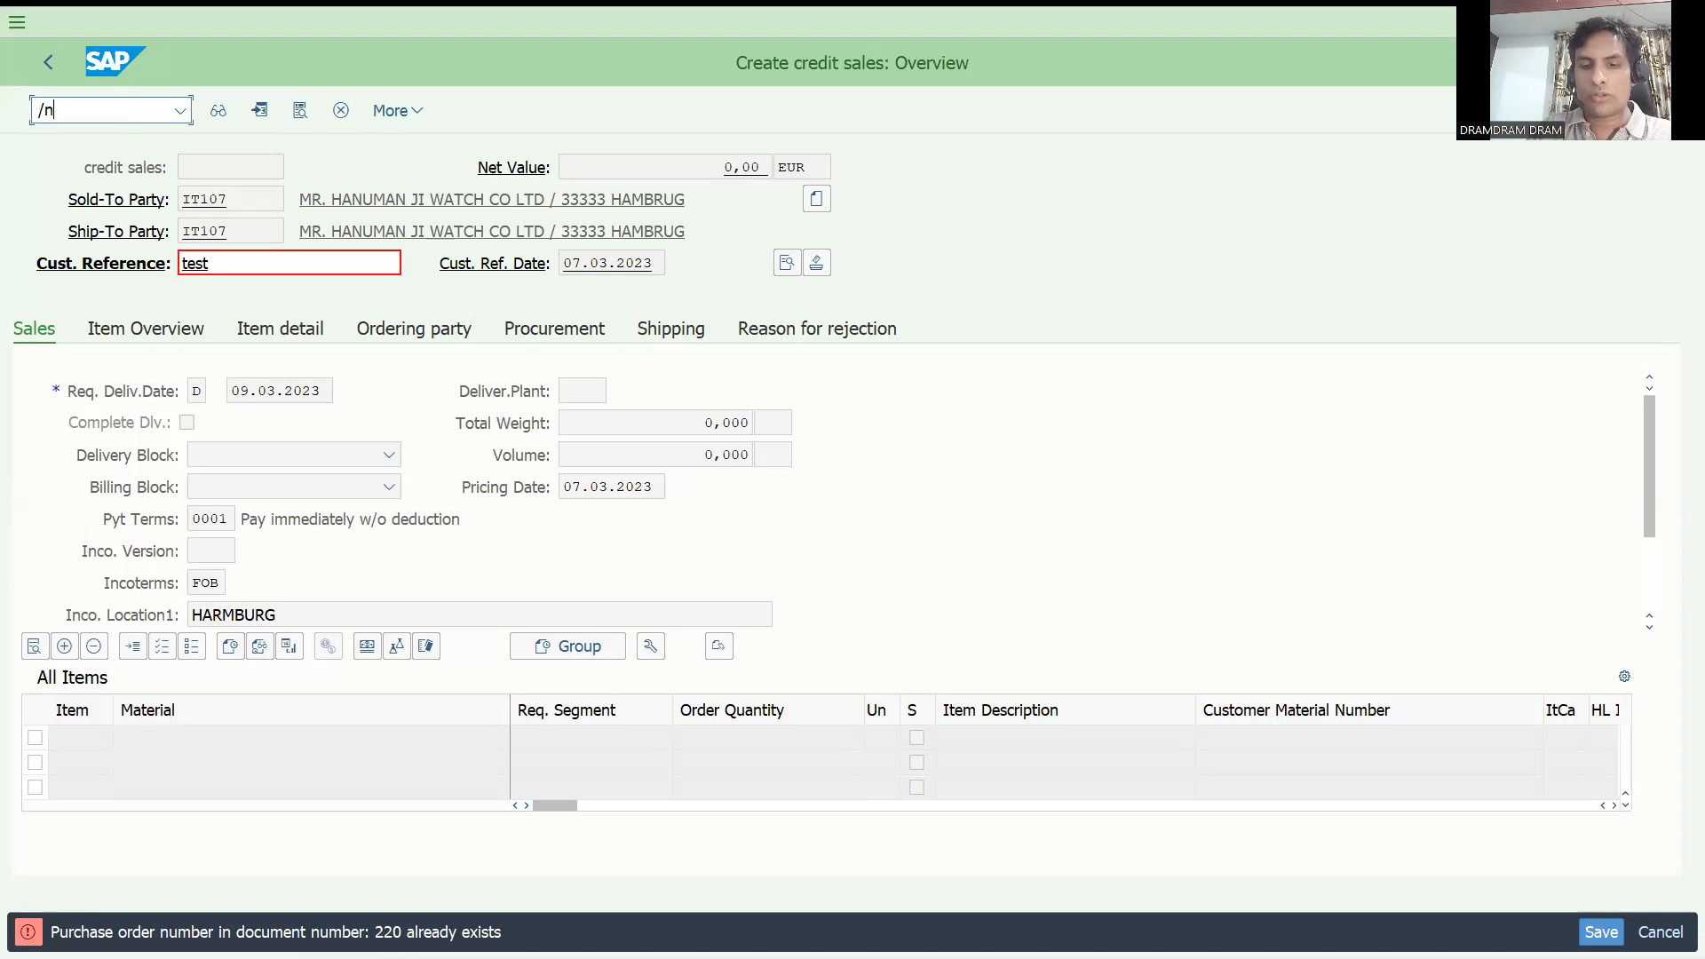
type("ah")
key("Return")
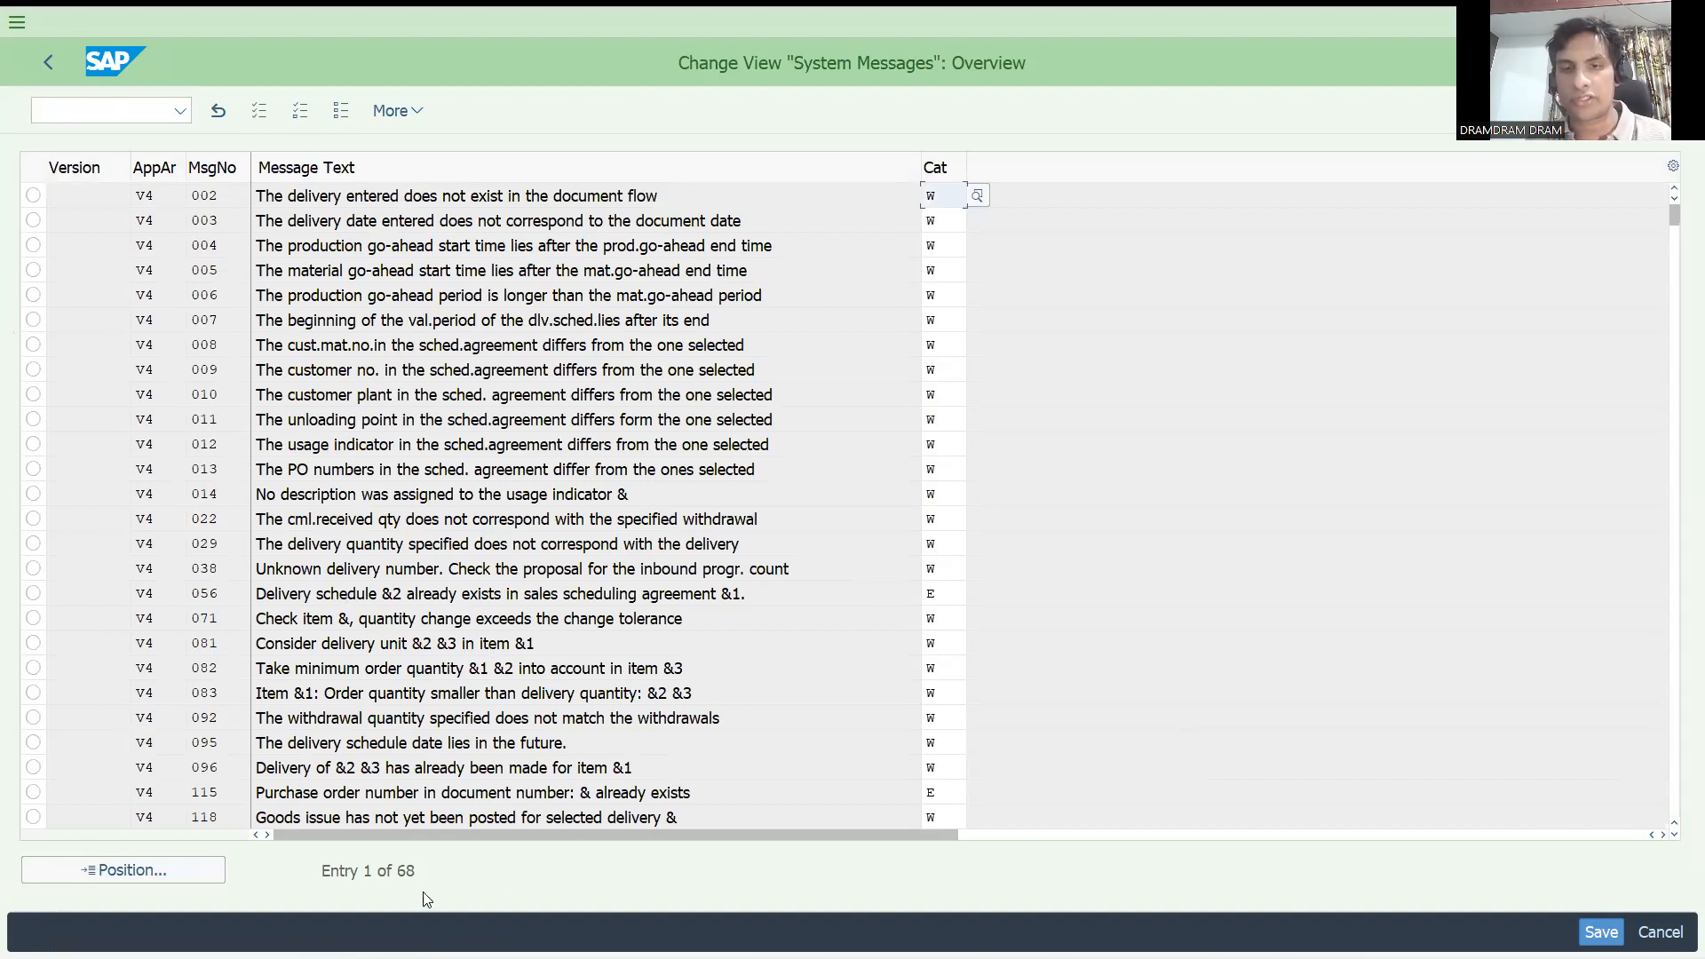
Set the category of message 115, for an already existing purchase order number, to W and save it under the proposed customizing request.
left_click(937, 798)
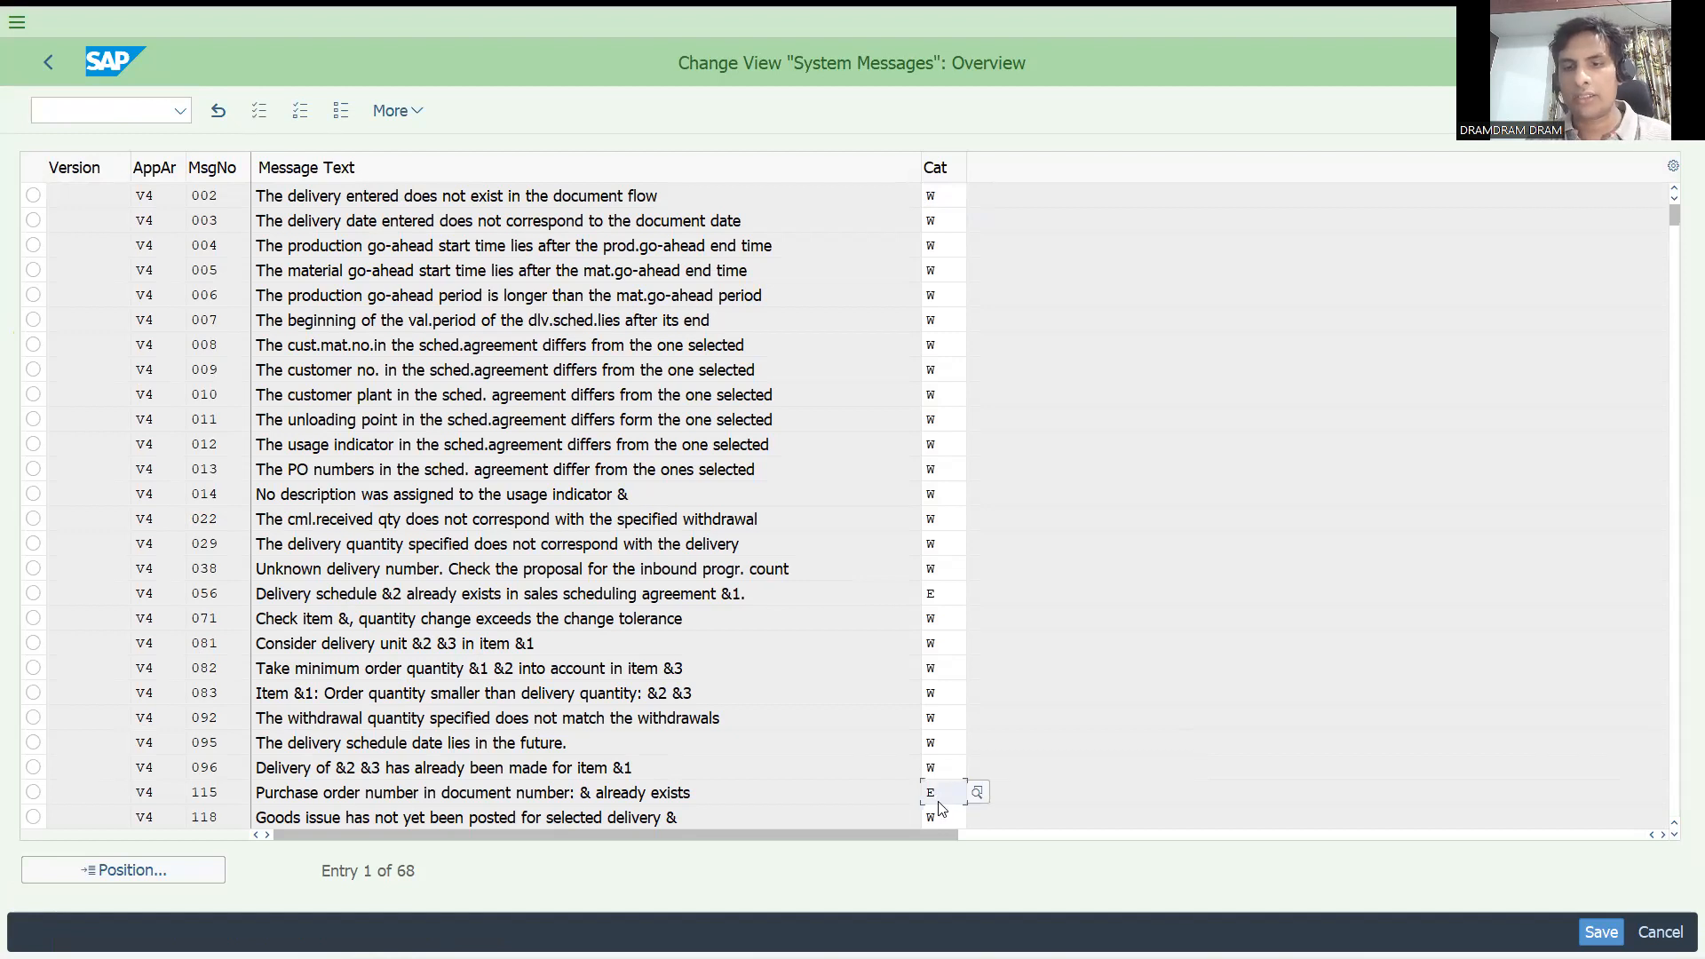
type("\\")
key("BackSpace")
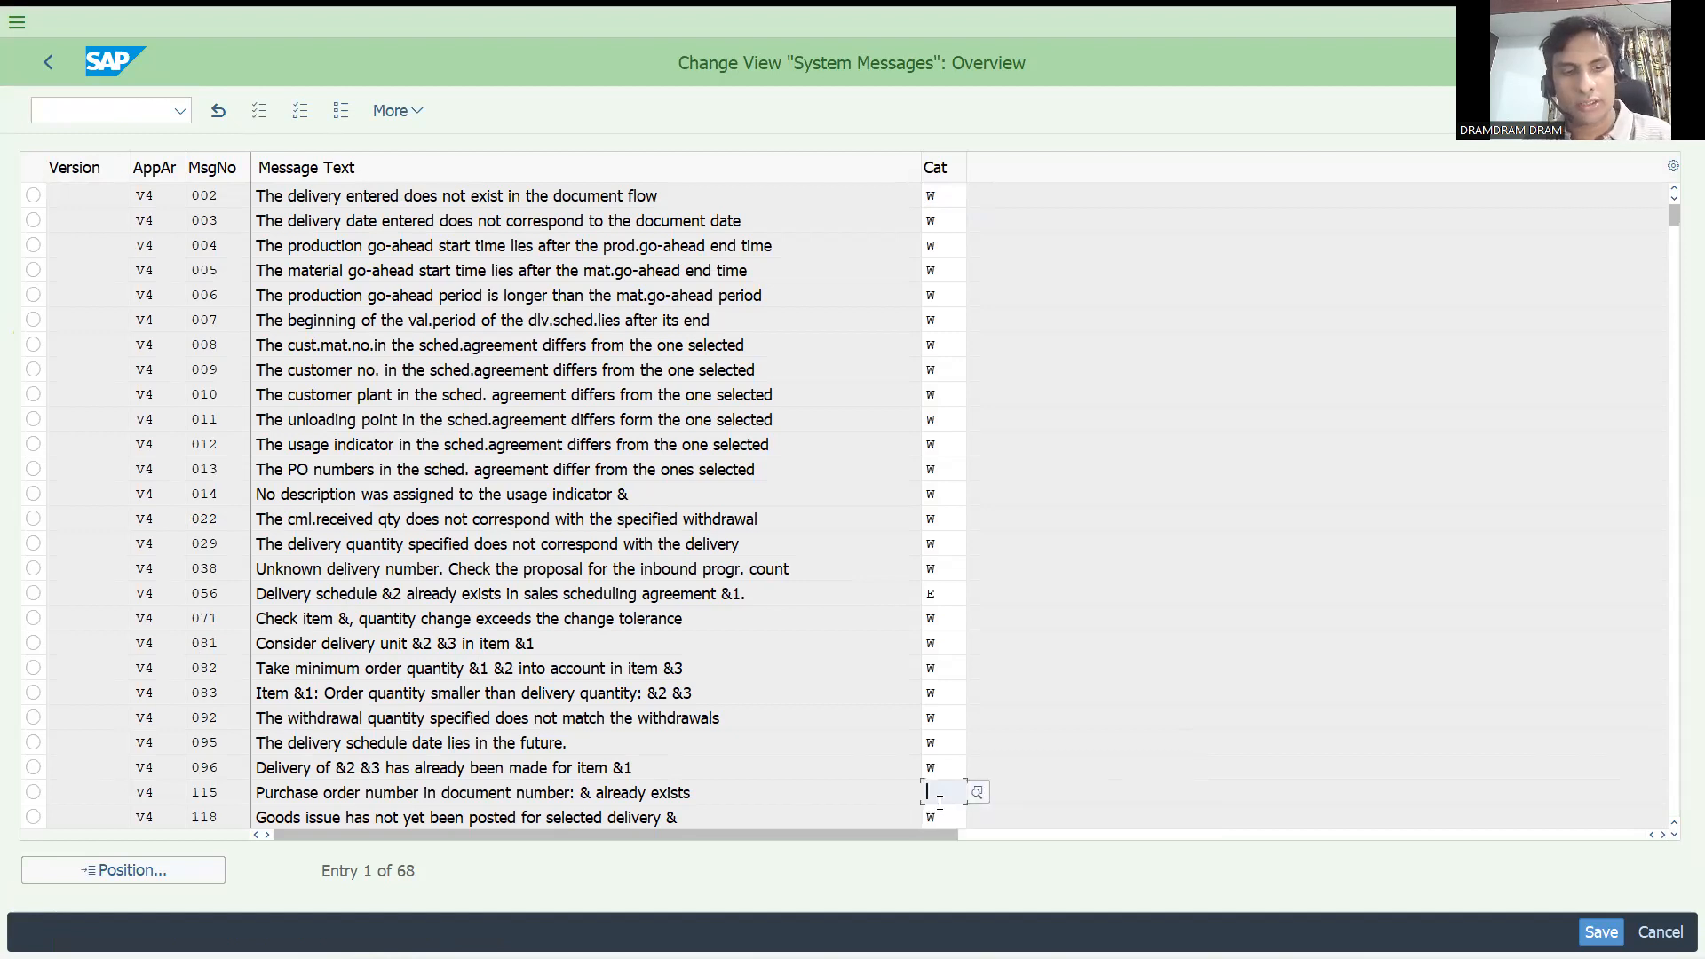
type("W")
key("Return")
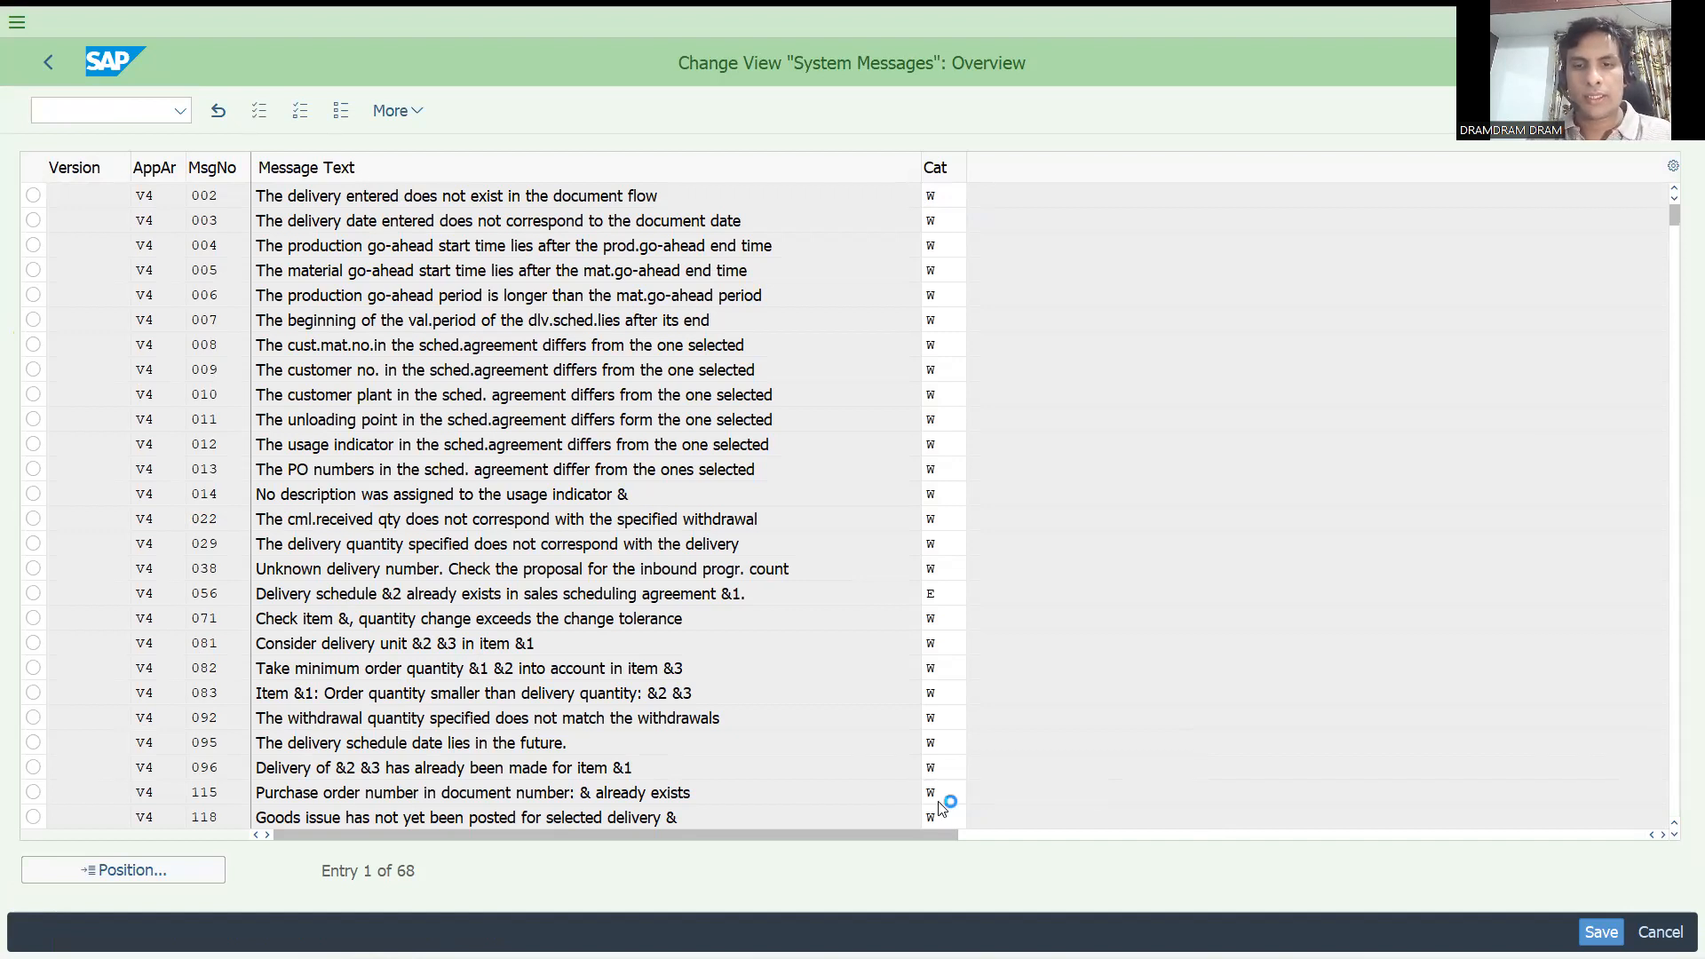
key("Return")
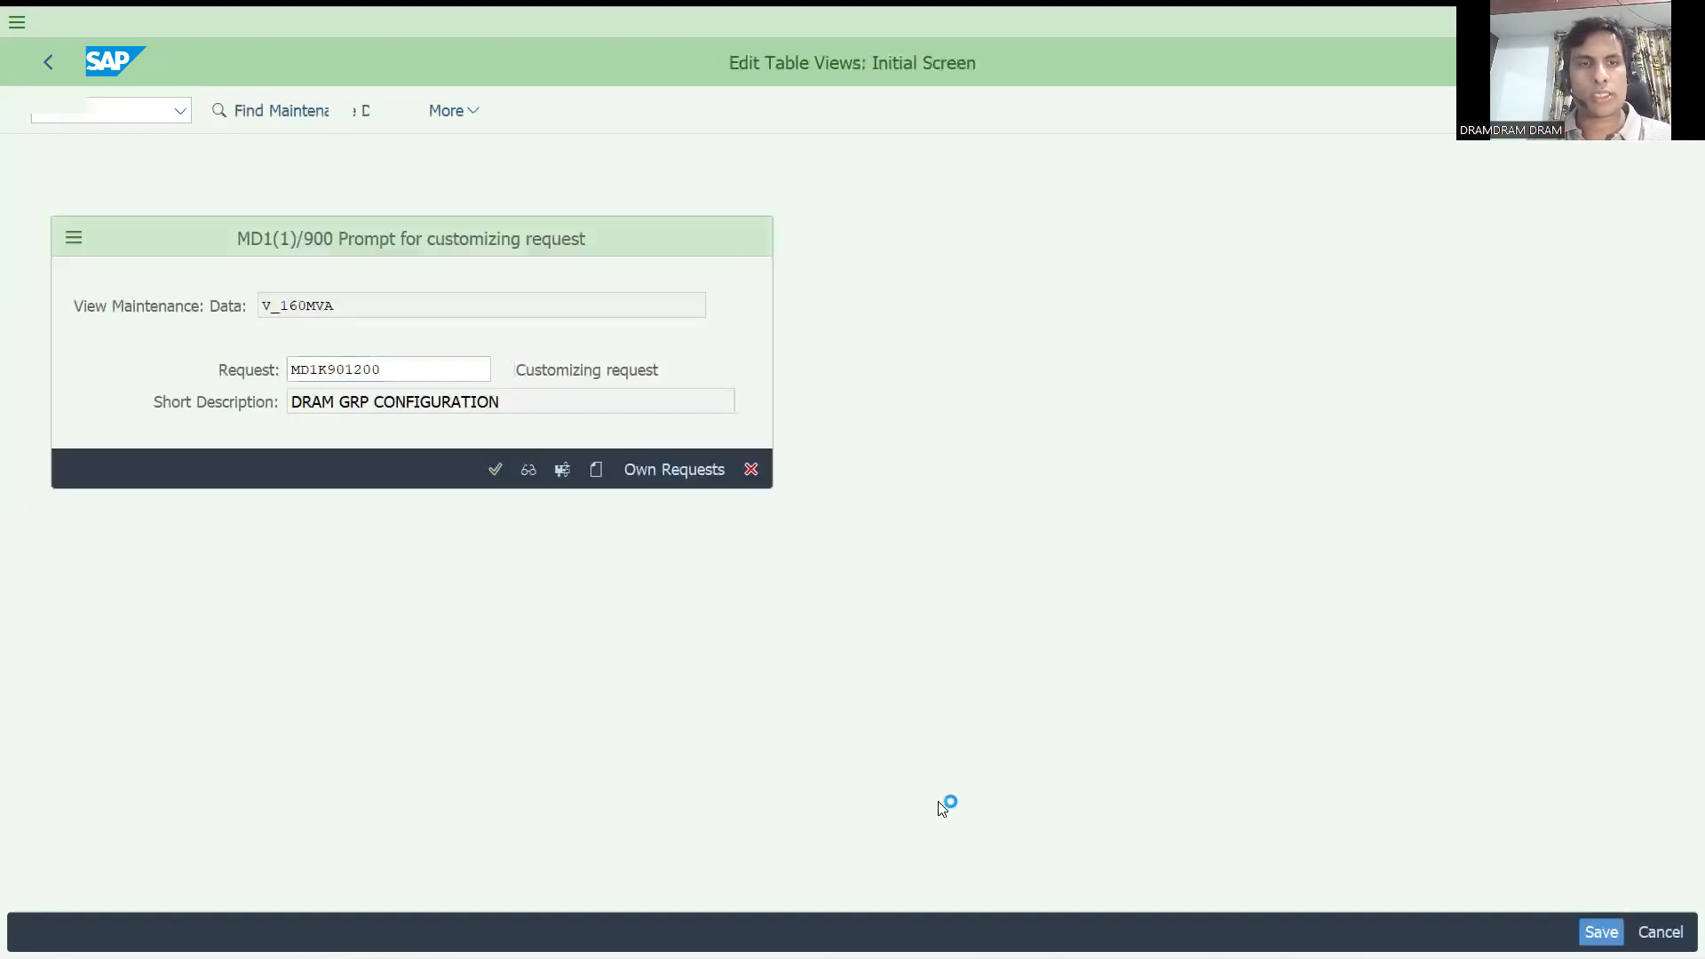
Start a new credit sales order of type DOR with transaction VA01 and enter the same sold-to party.
left_click(131, 105)
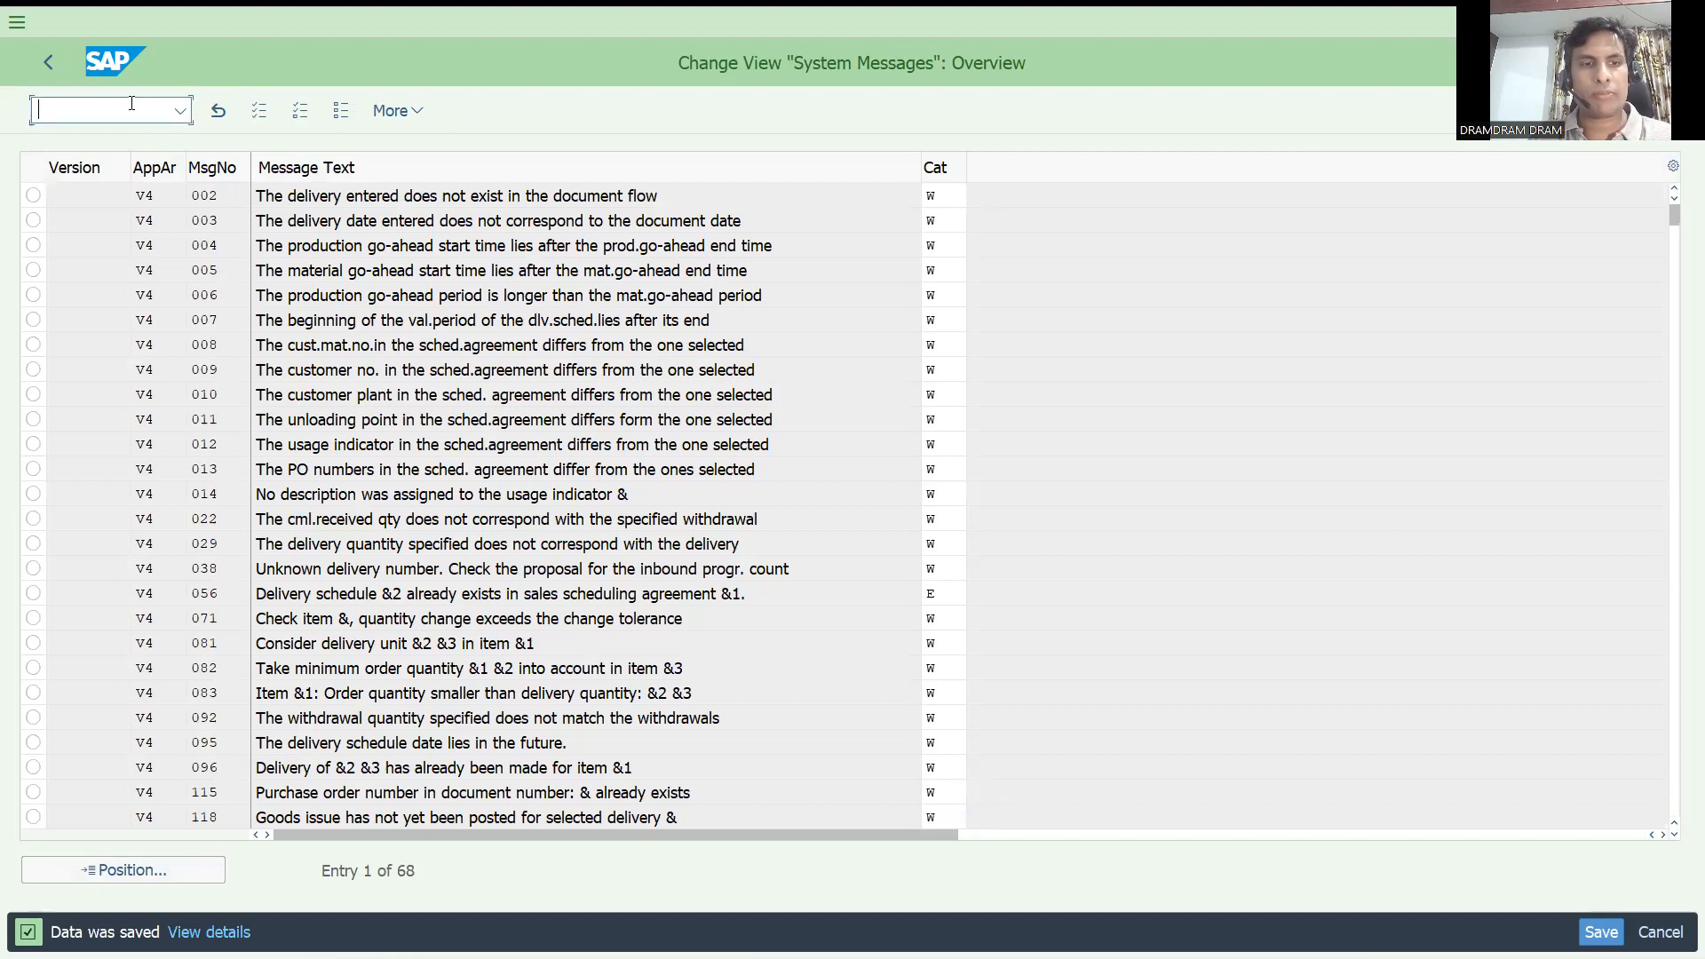
type("/nse91")
key("Return")
key("Return")
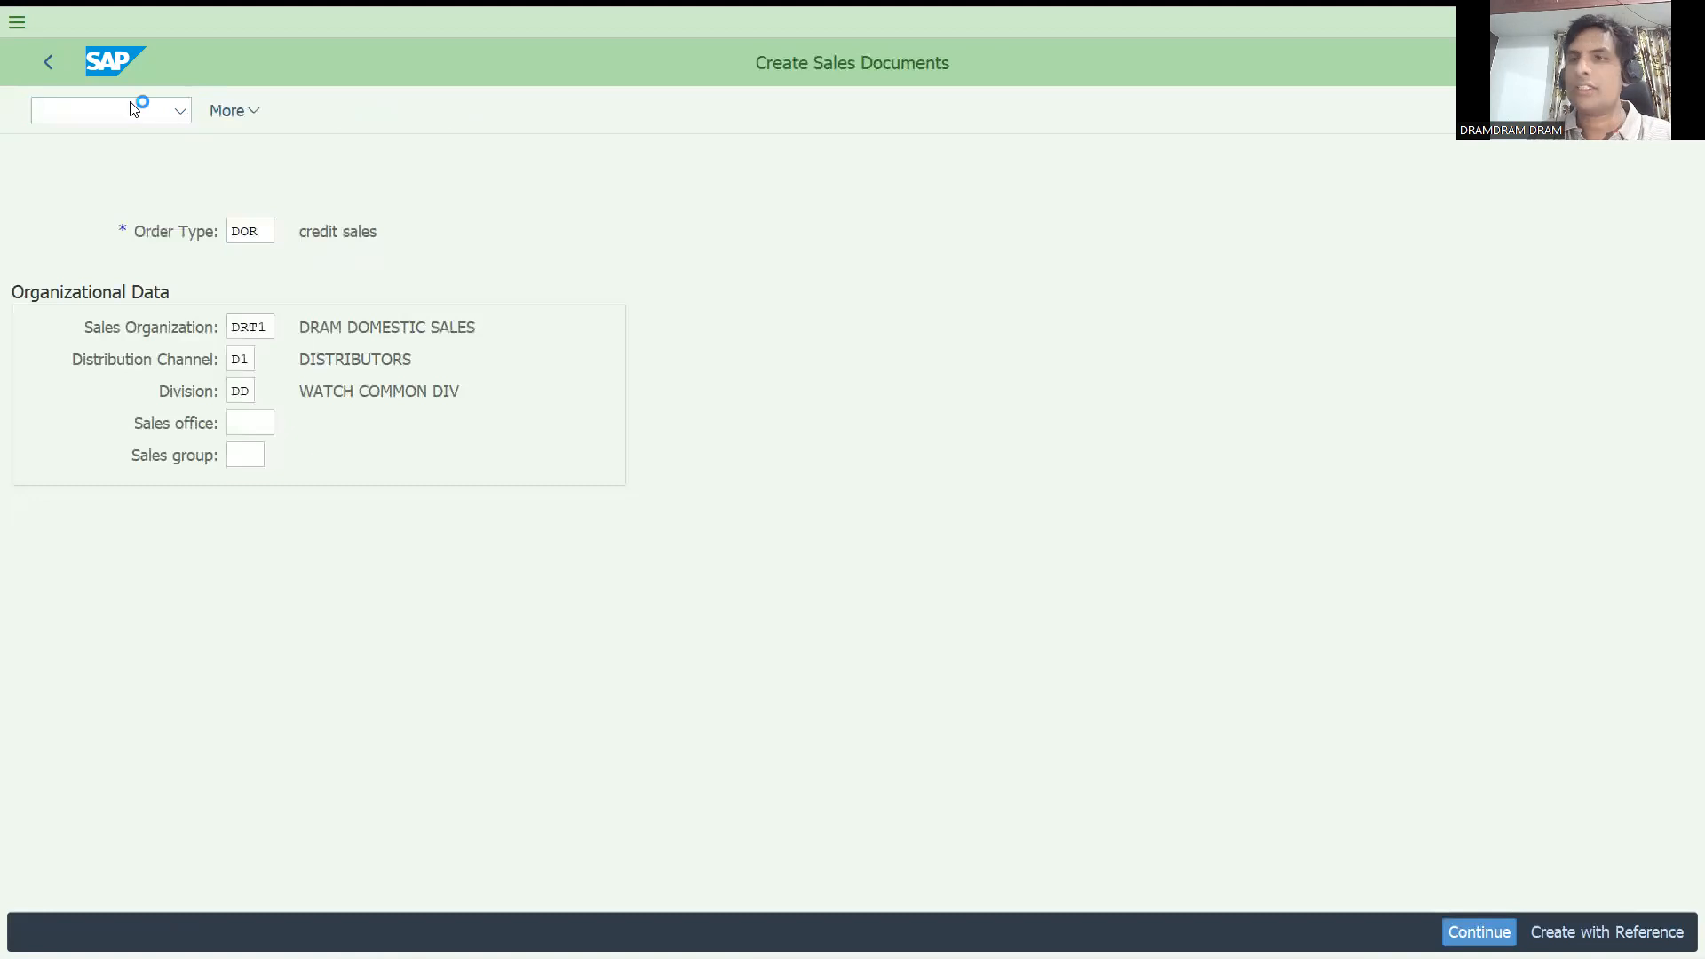
type("IT107")
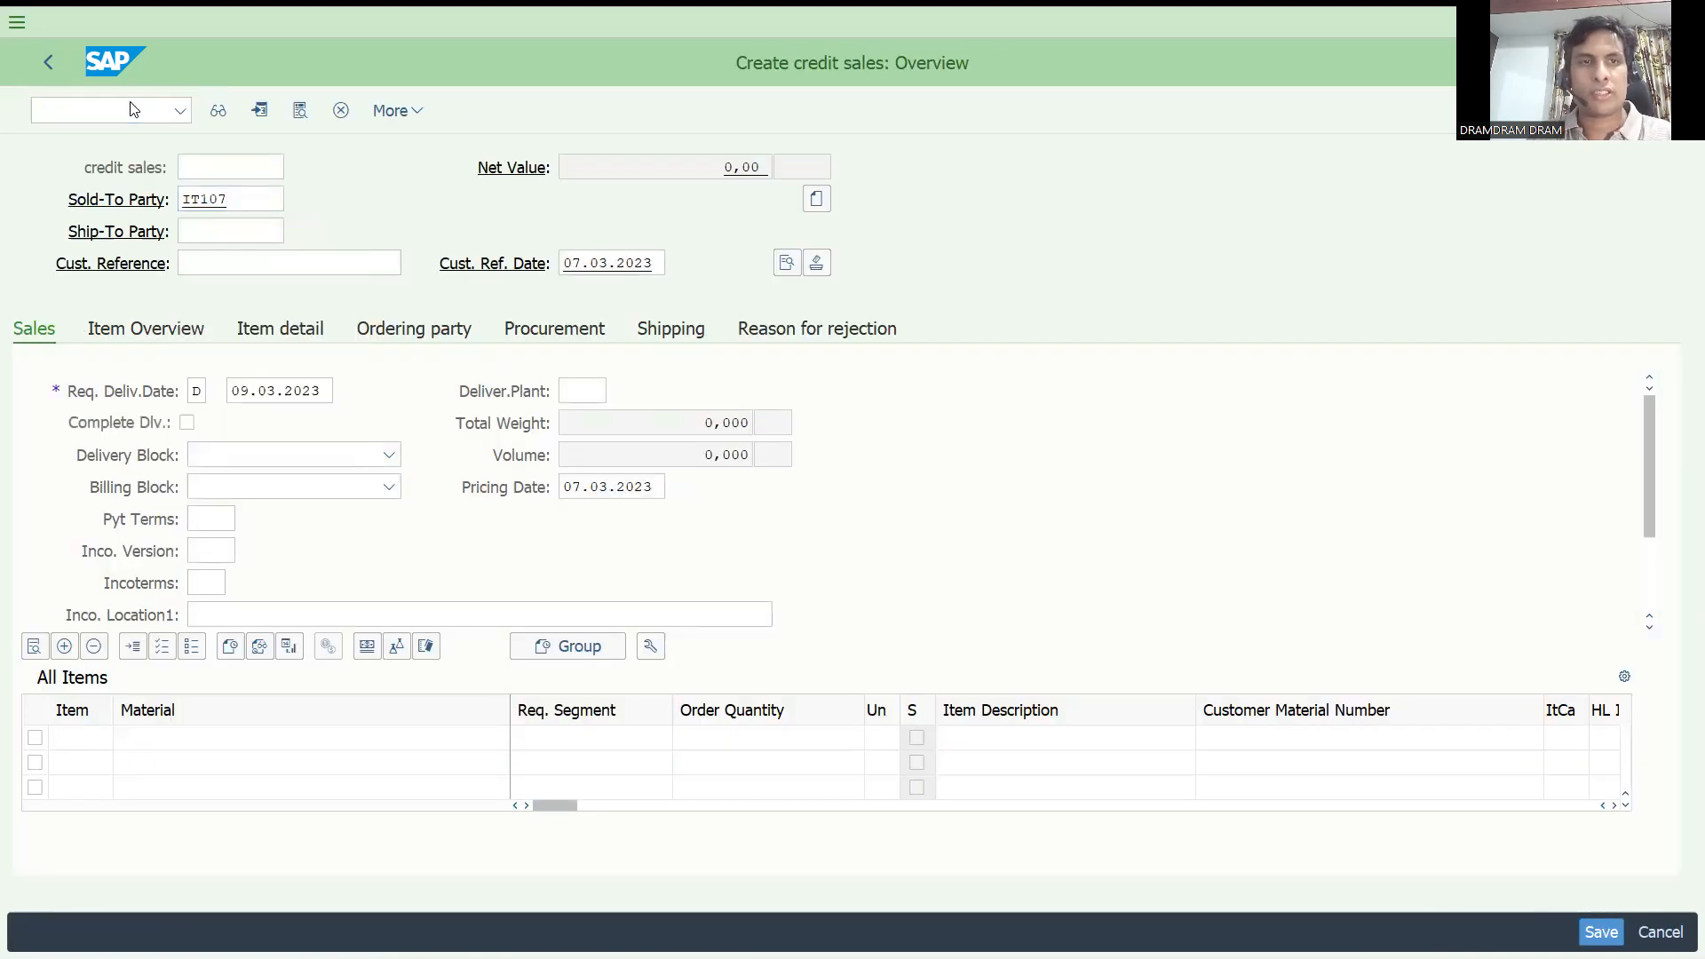
key("Return")
Enter test as the new order's customer reference and continue past the duplicate-reference warning to the items.
type("test")
key("Return")
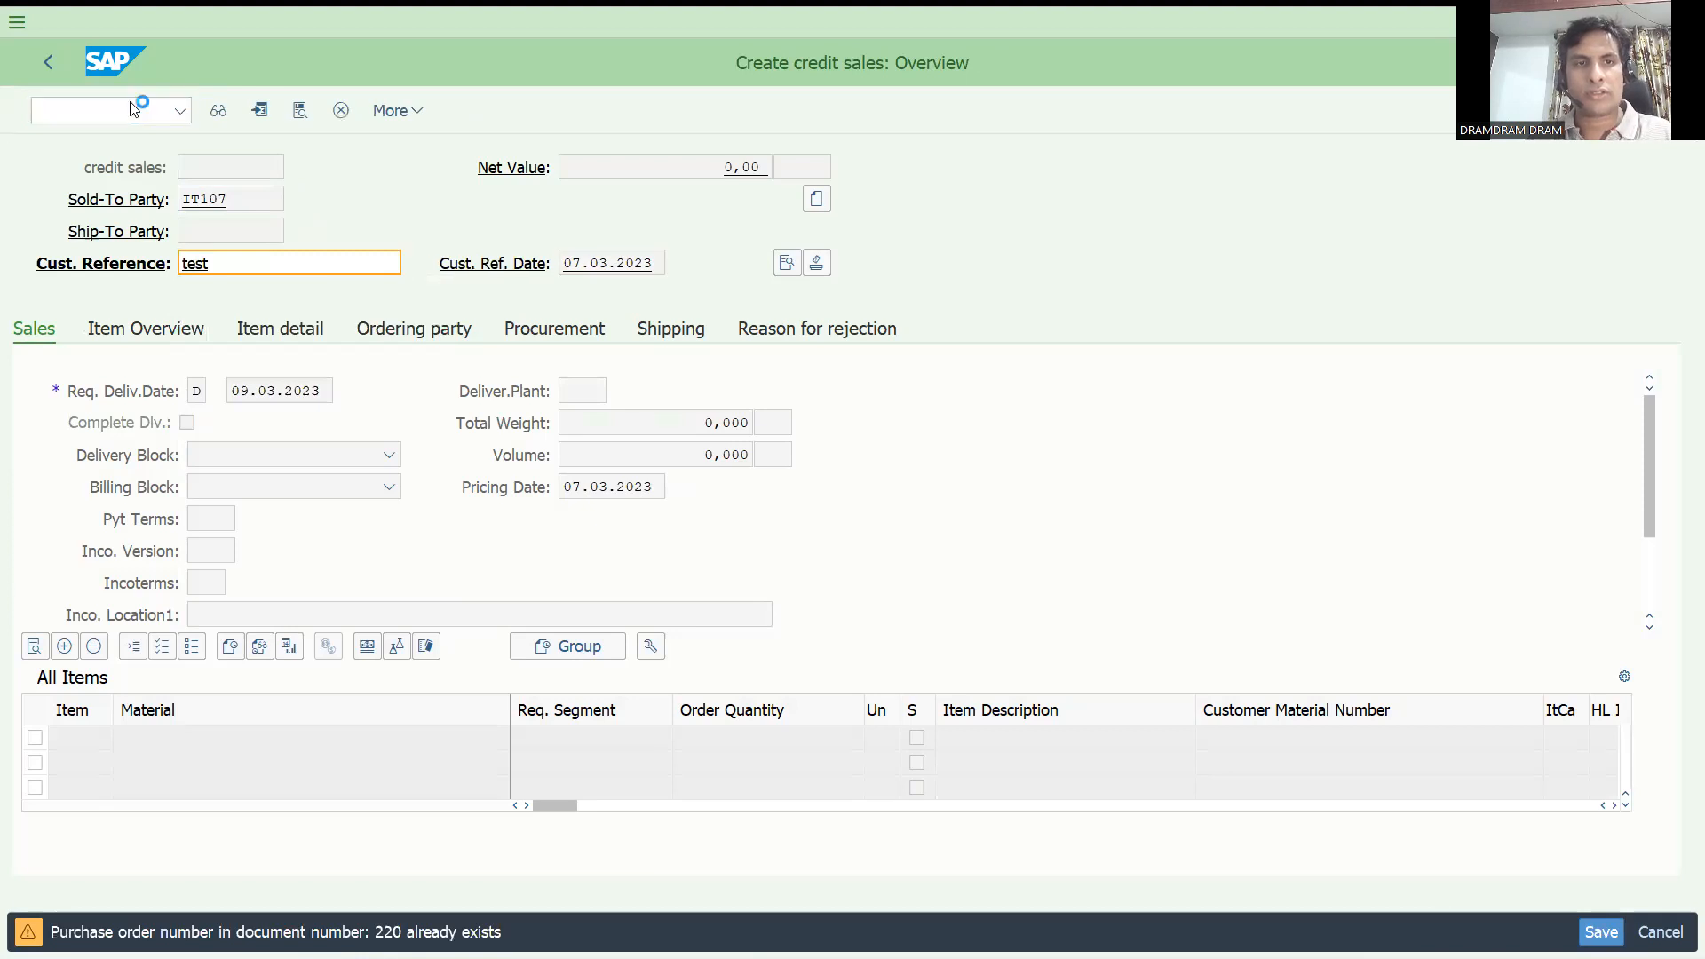
key("Return")
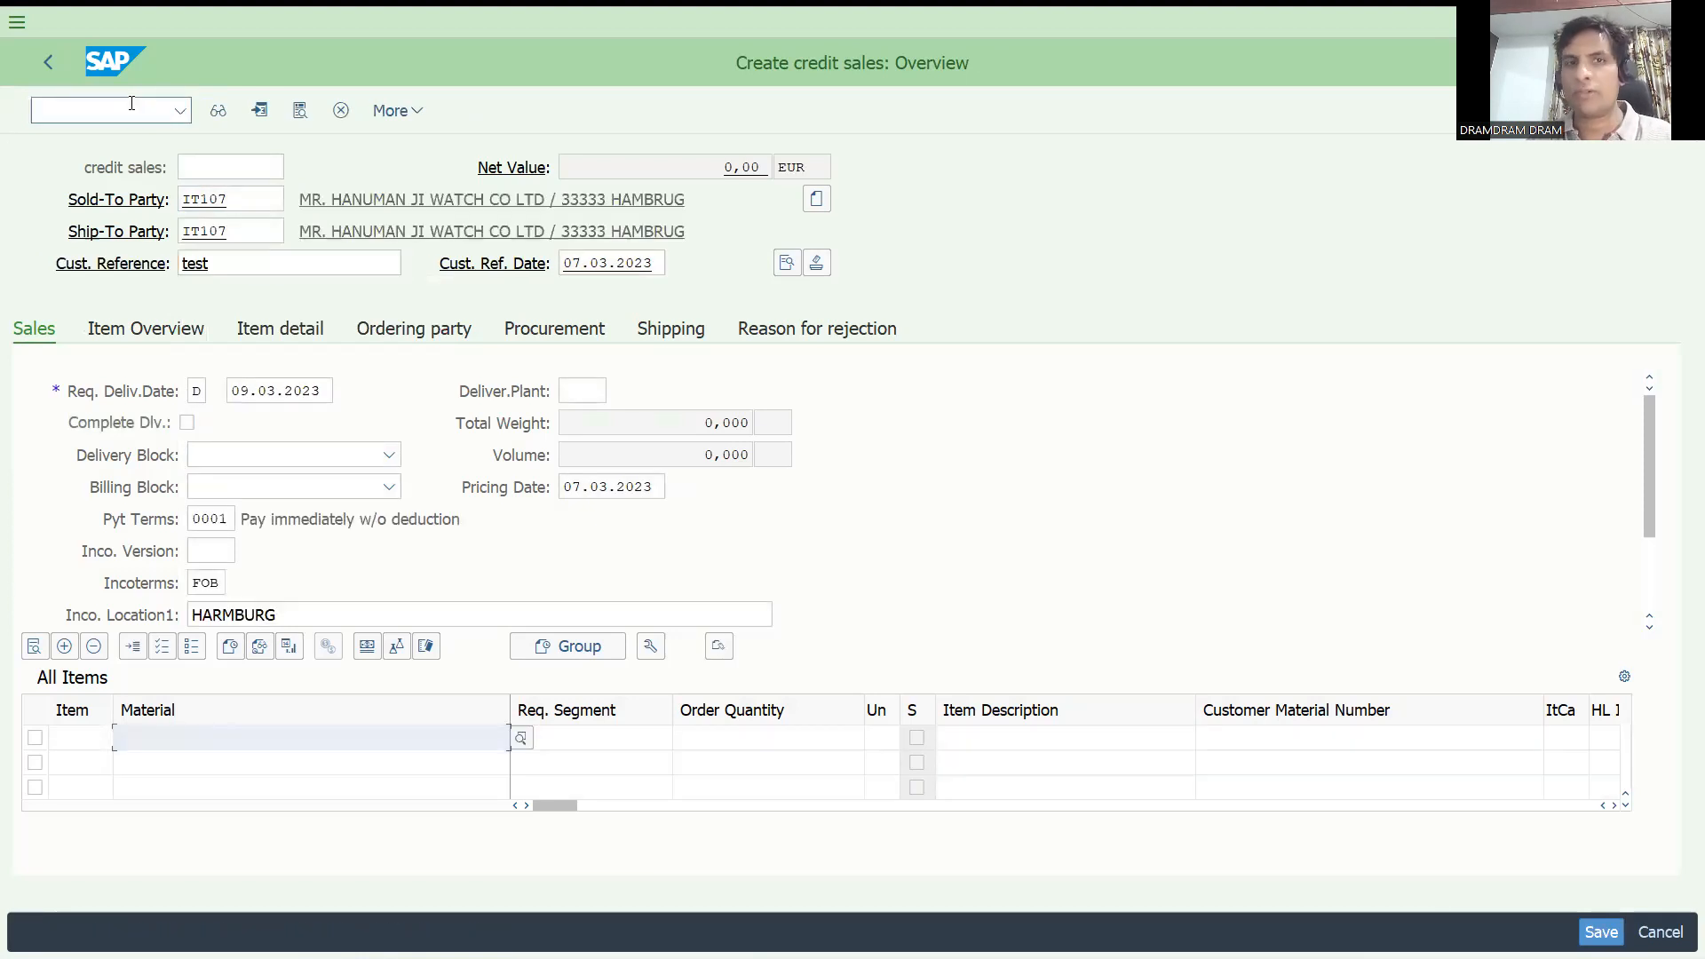
Leave the sales order and start changing a material master with transaction MM02.
left_click(147, 108)
type("/")
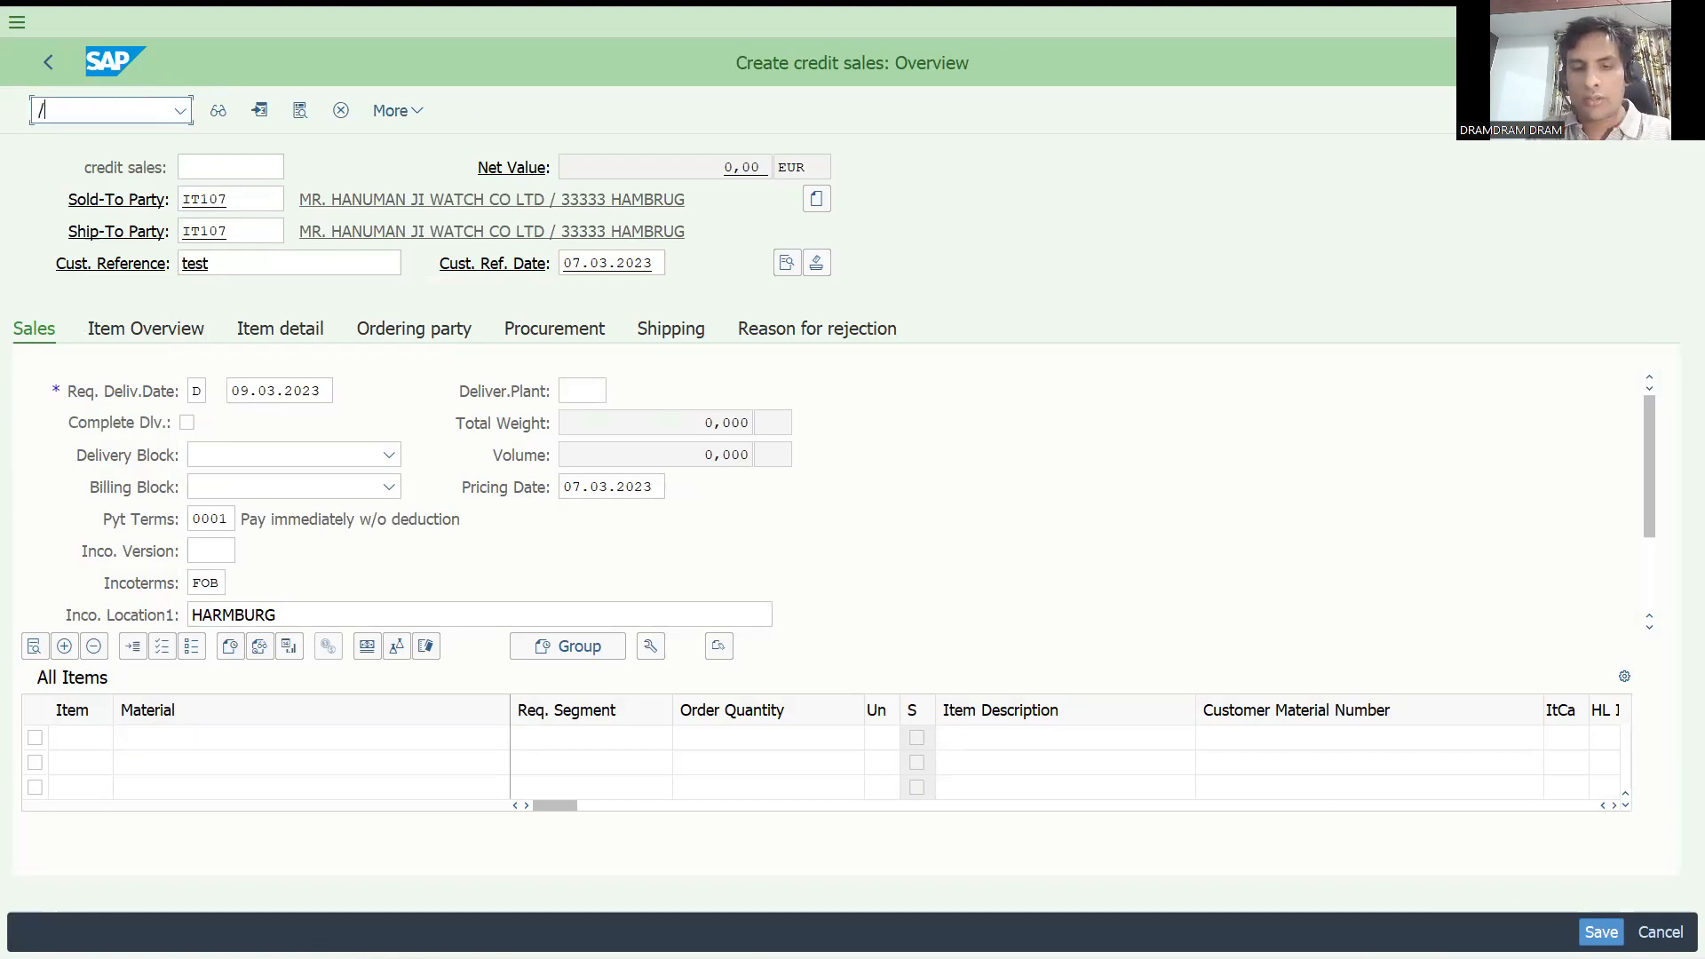
type("nmm-")
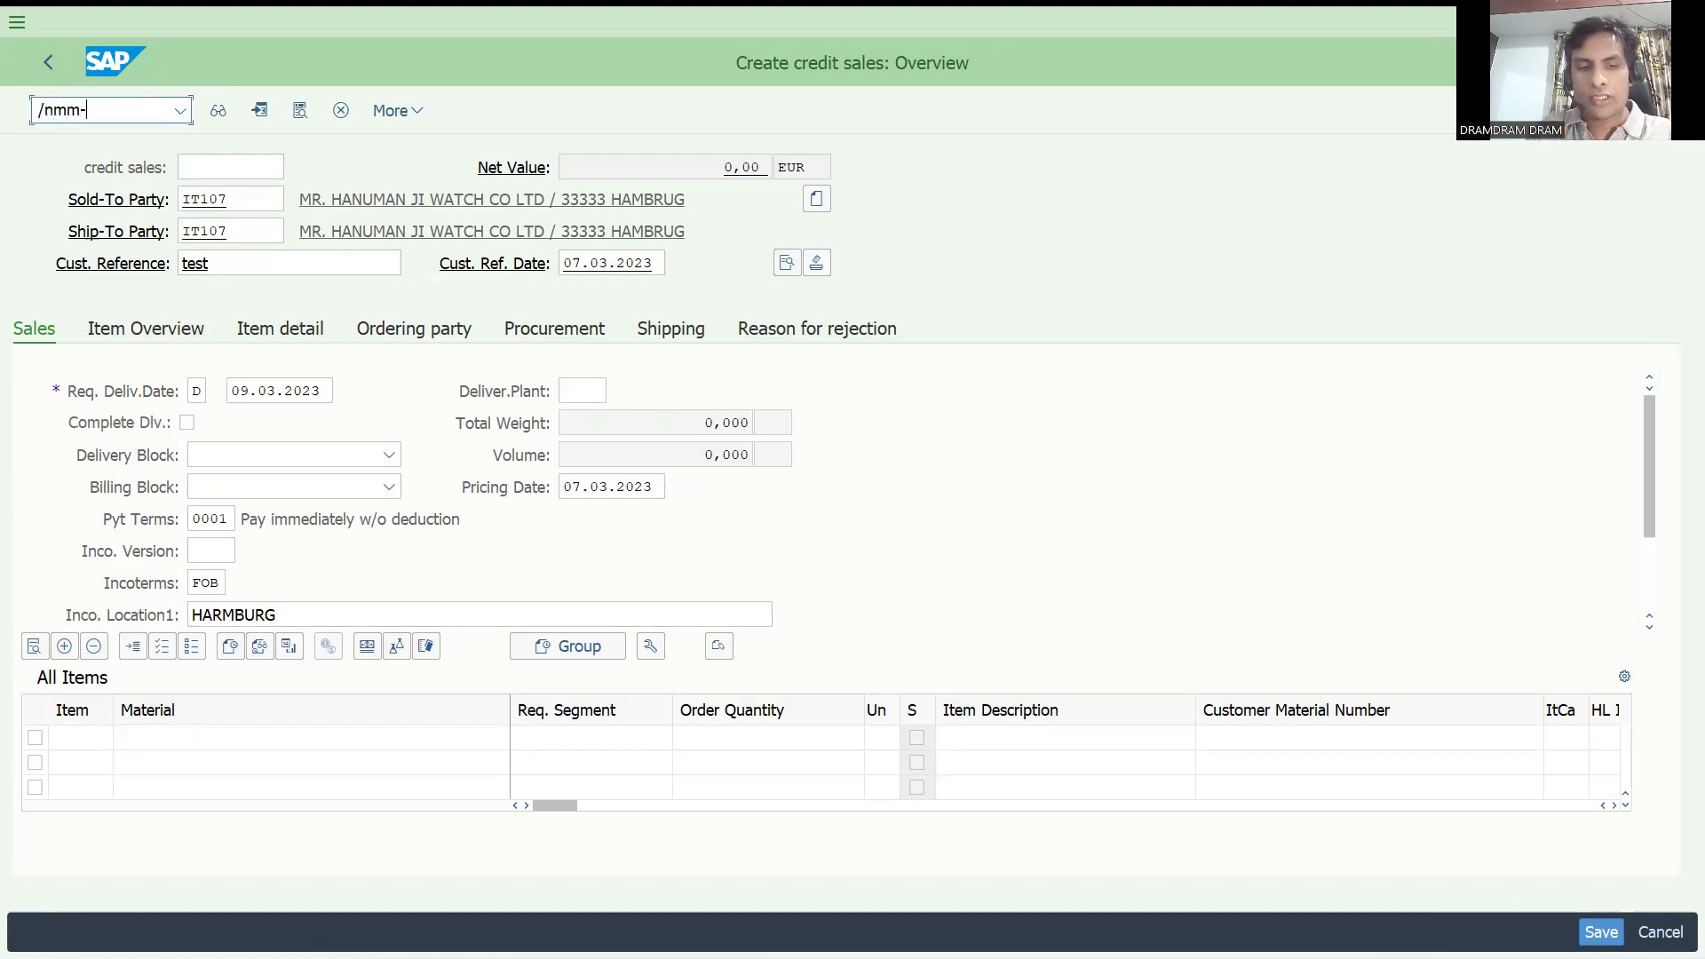
key("BackSpace")
type("02")
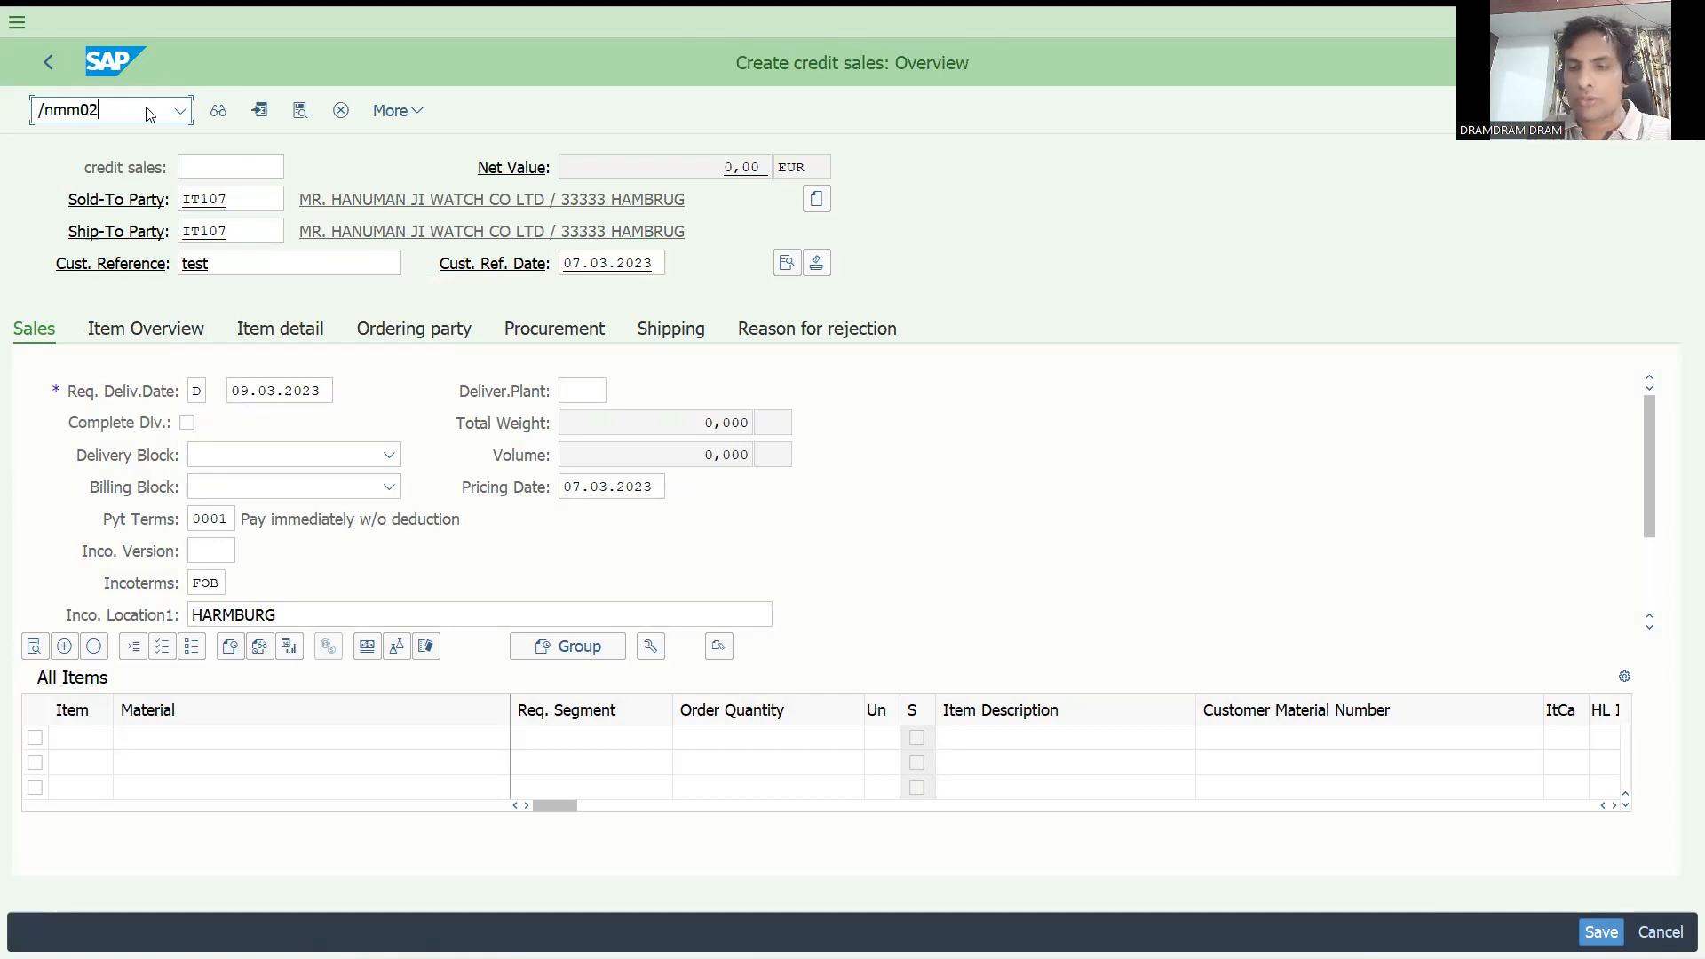
key("Return")
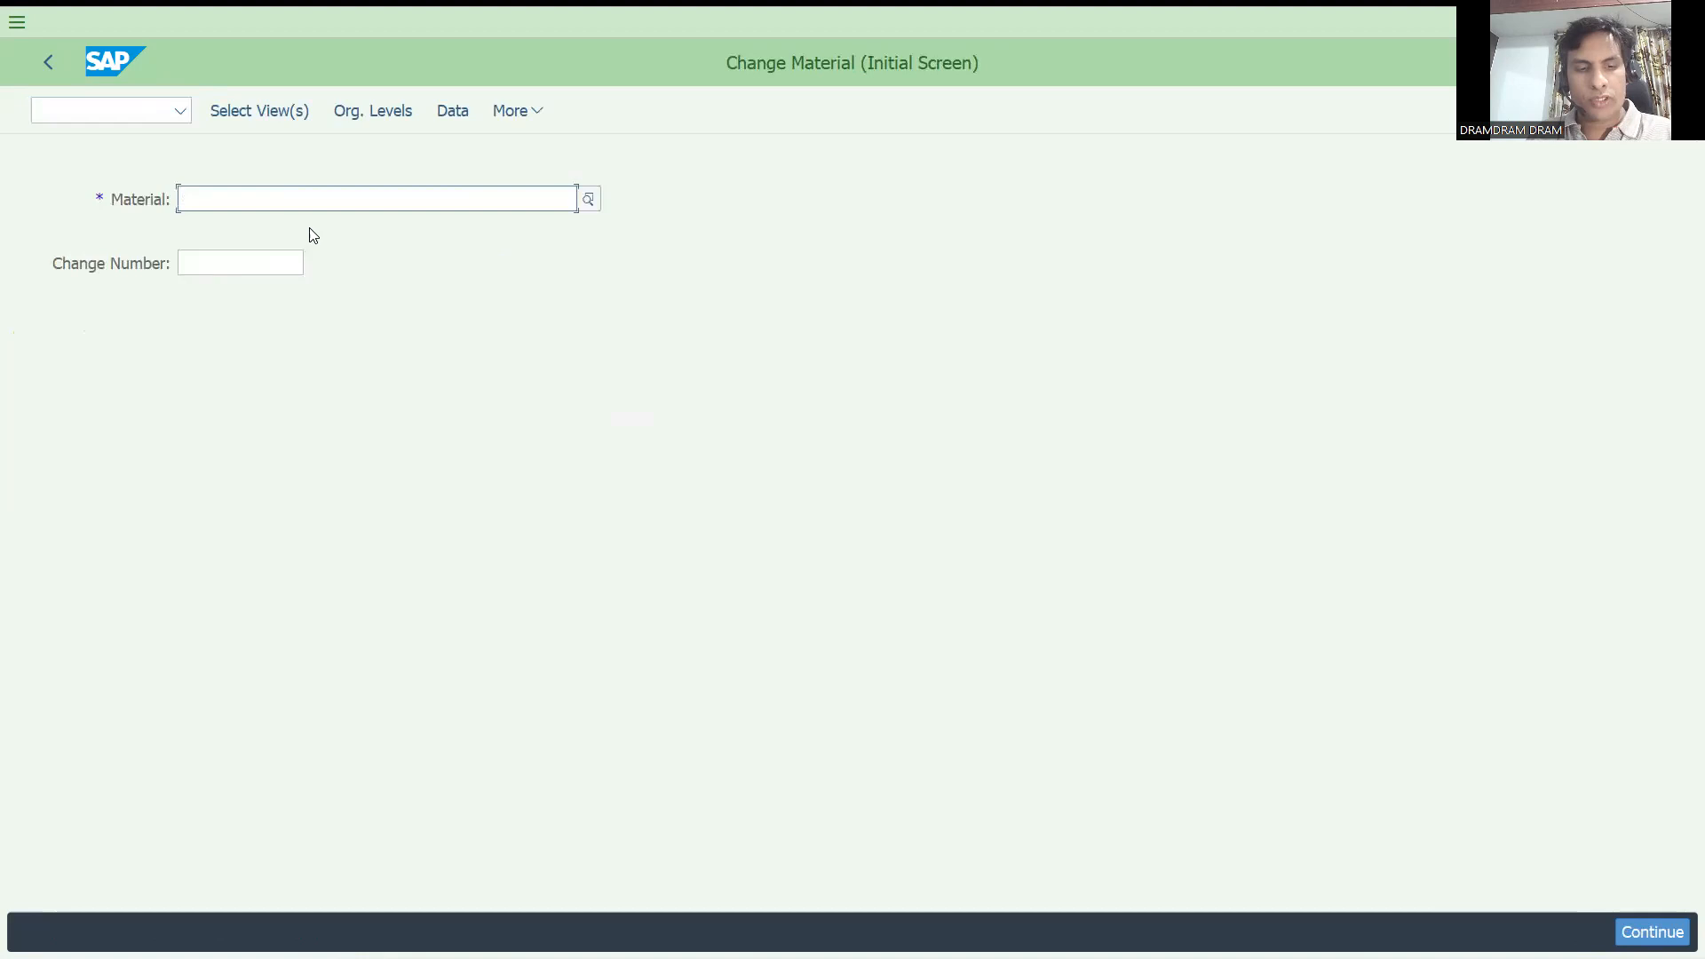
Open material 154 for sales organization DRT1 and distribution channel D1, and go to its Sales: sales org. 1 view.
type("154")
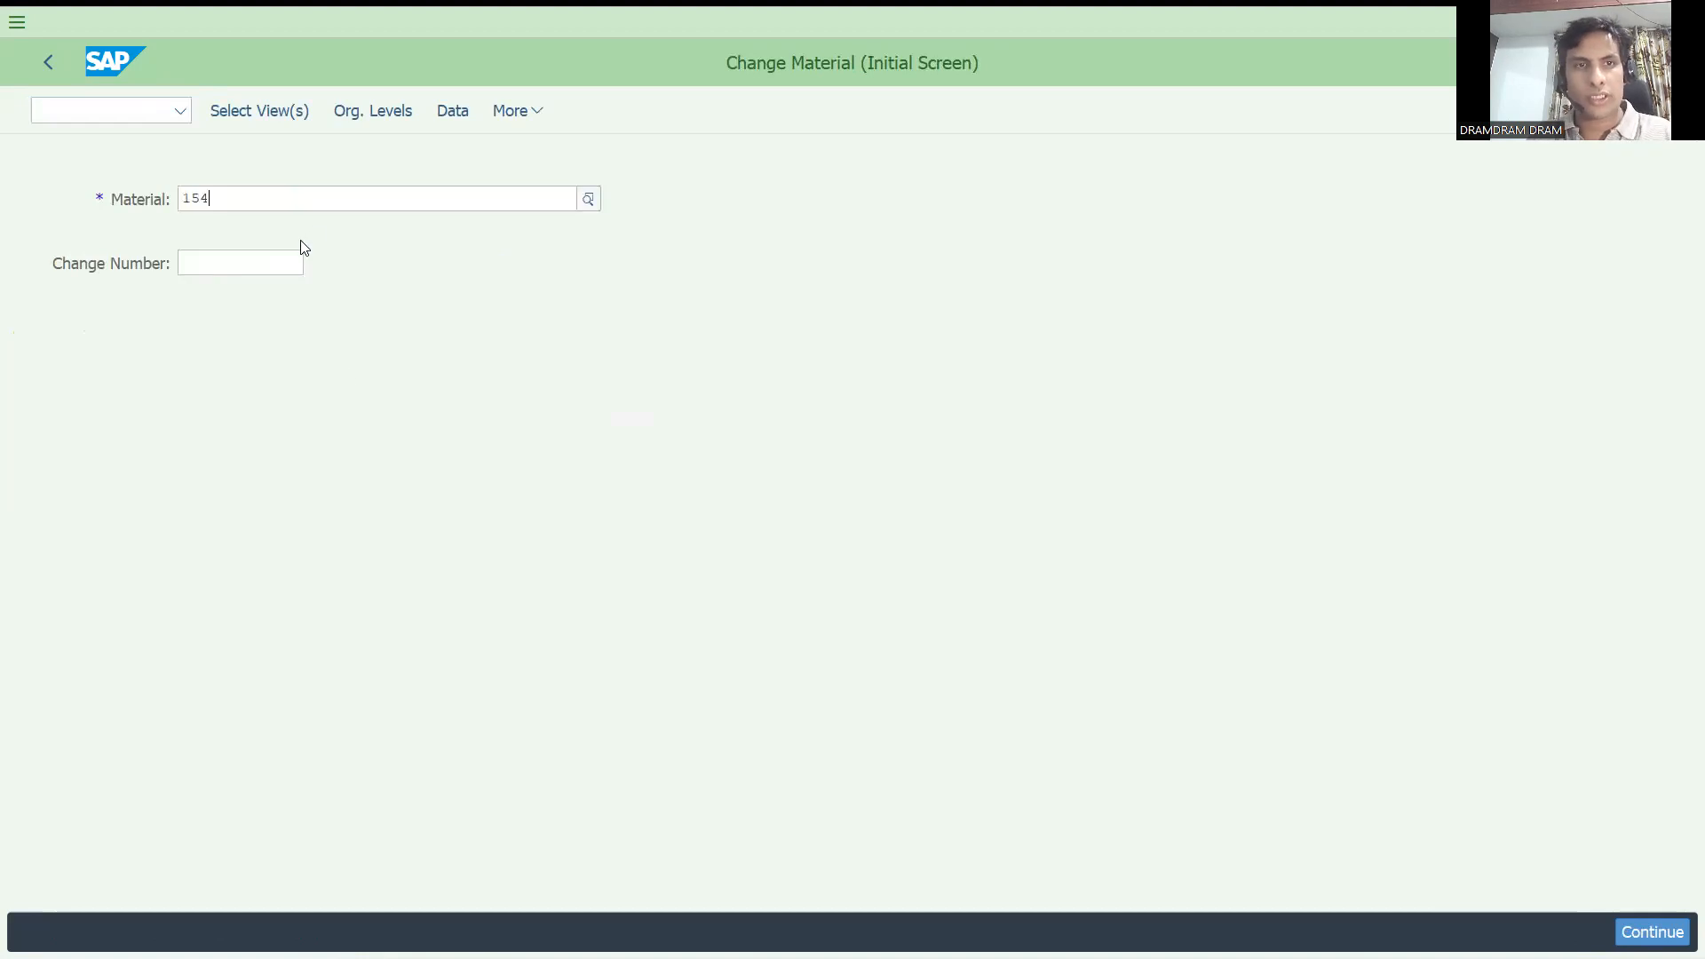
key("Return")
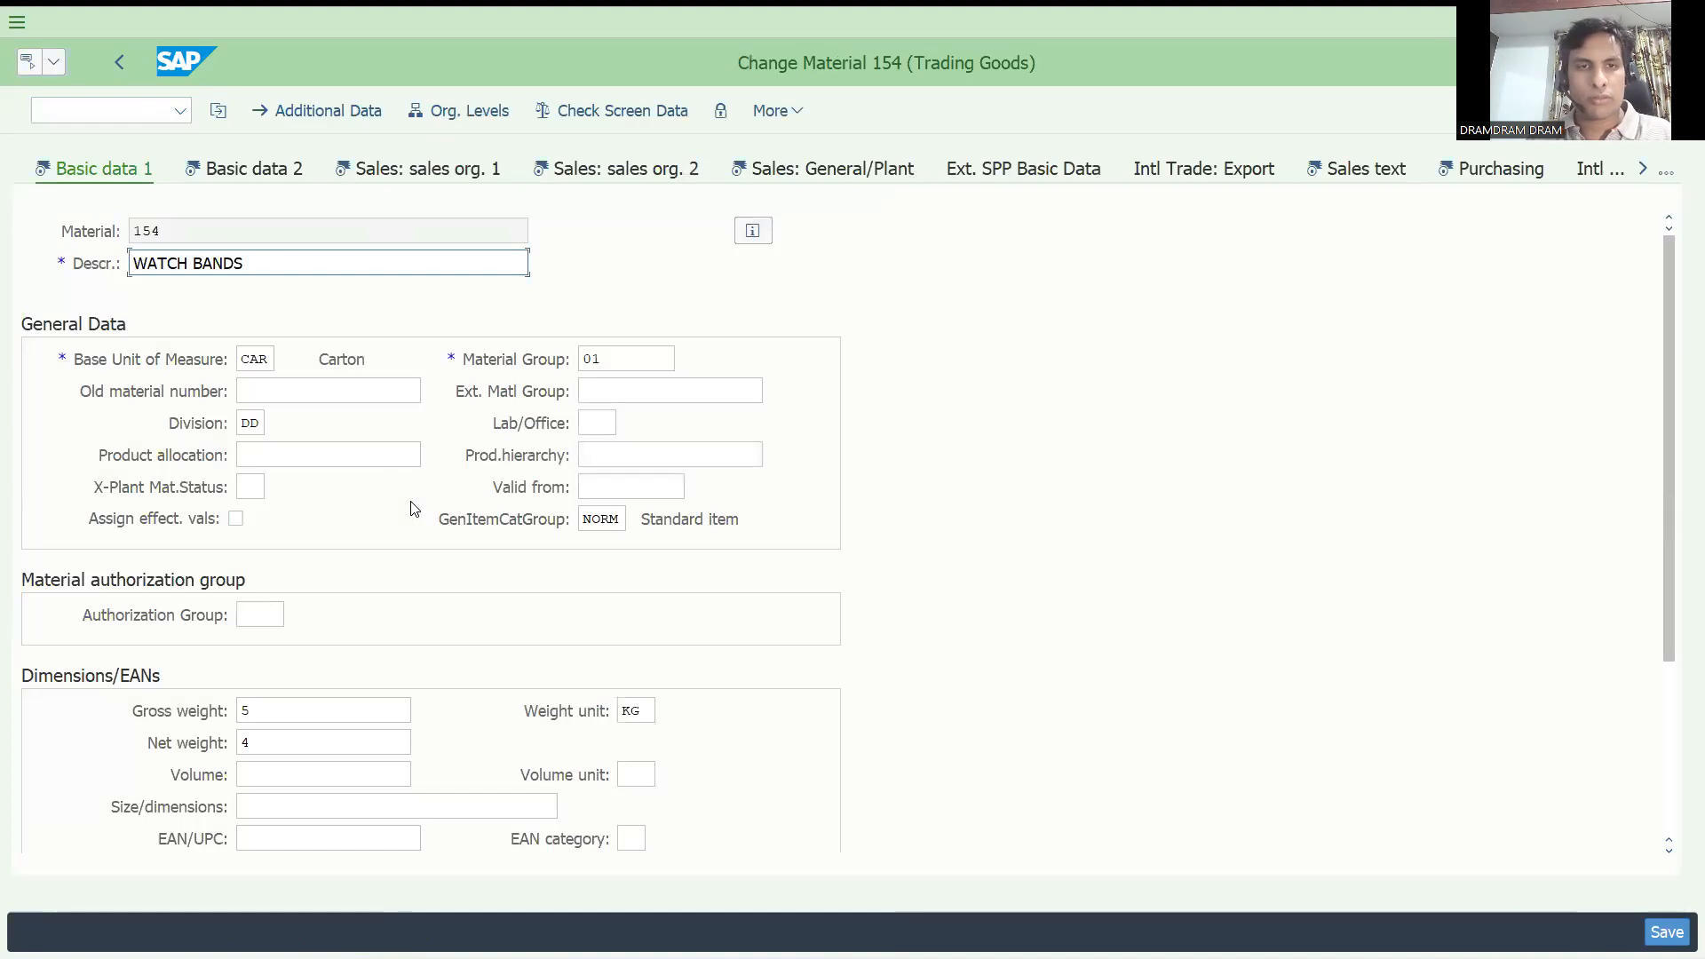
key("Return")
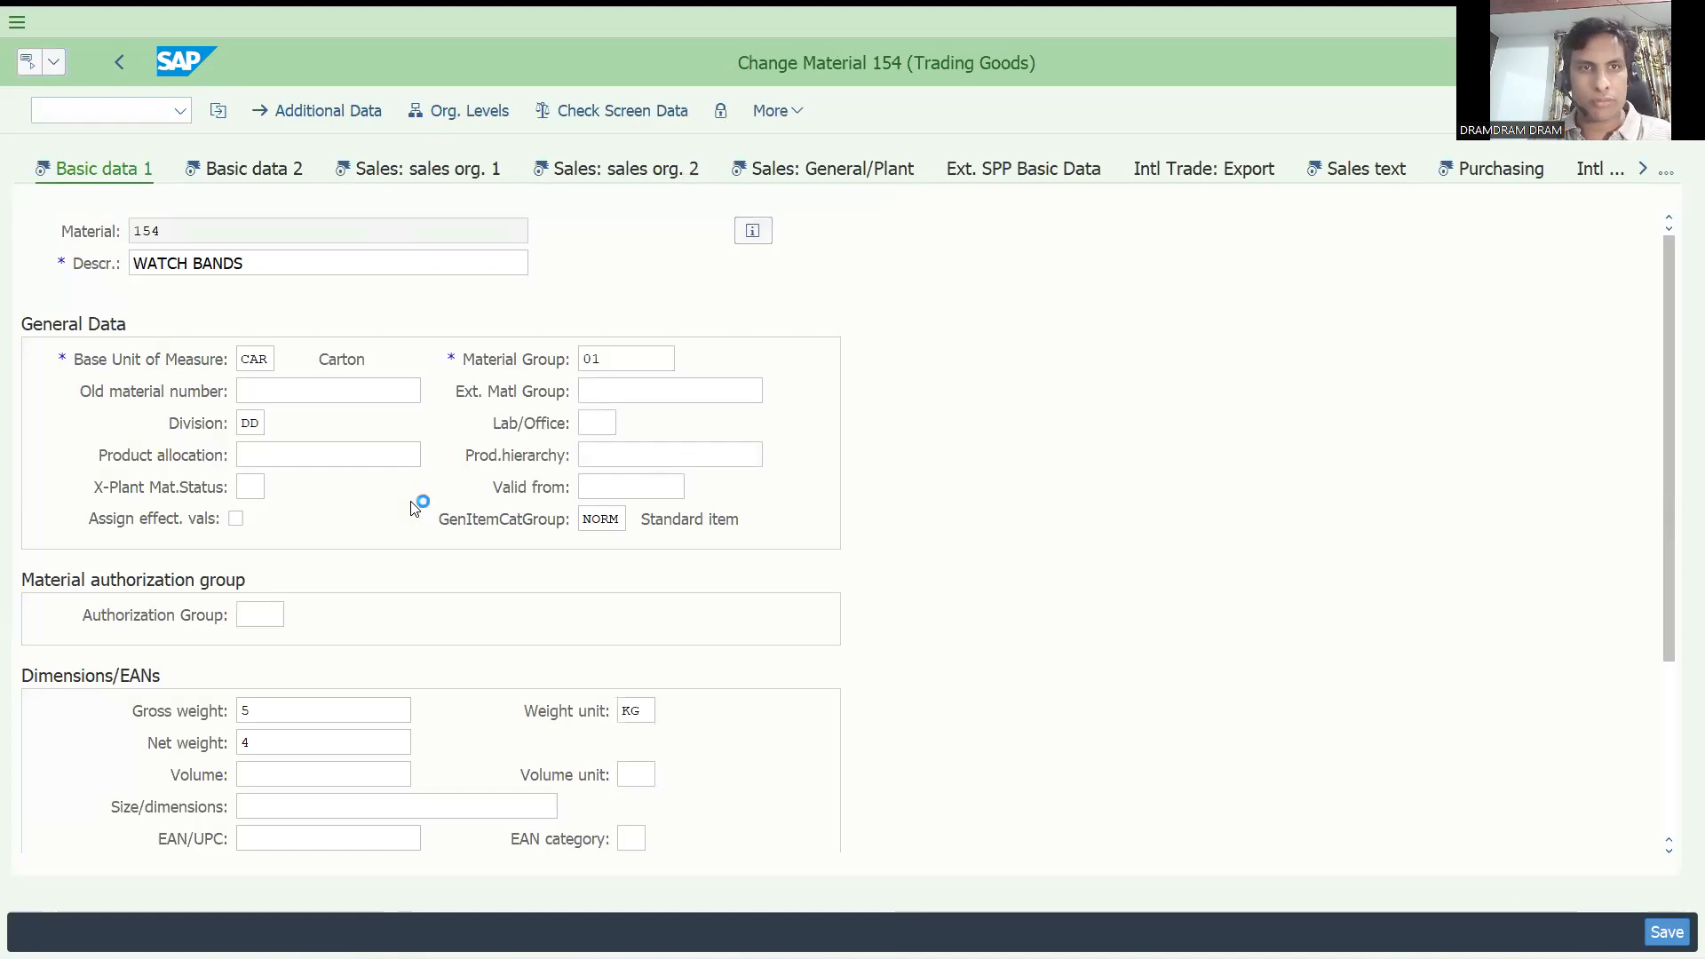
key("Return")
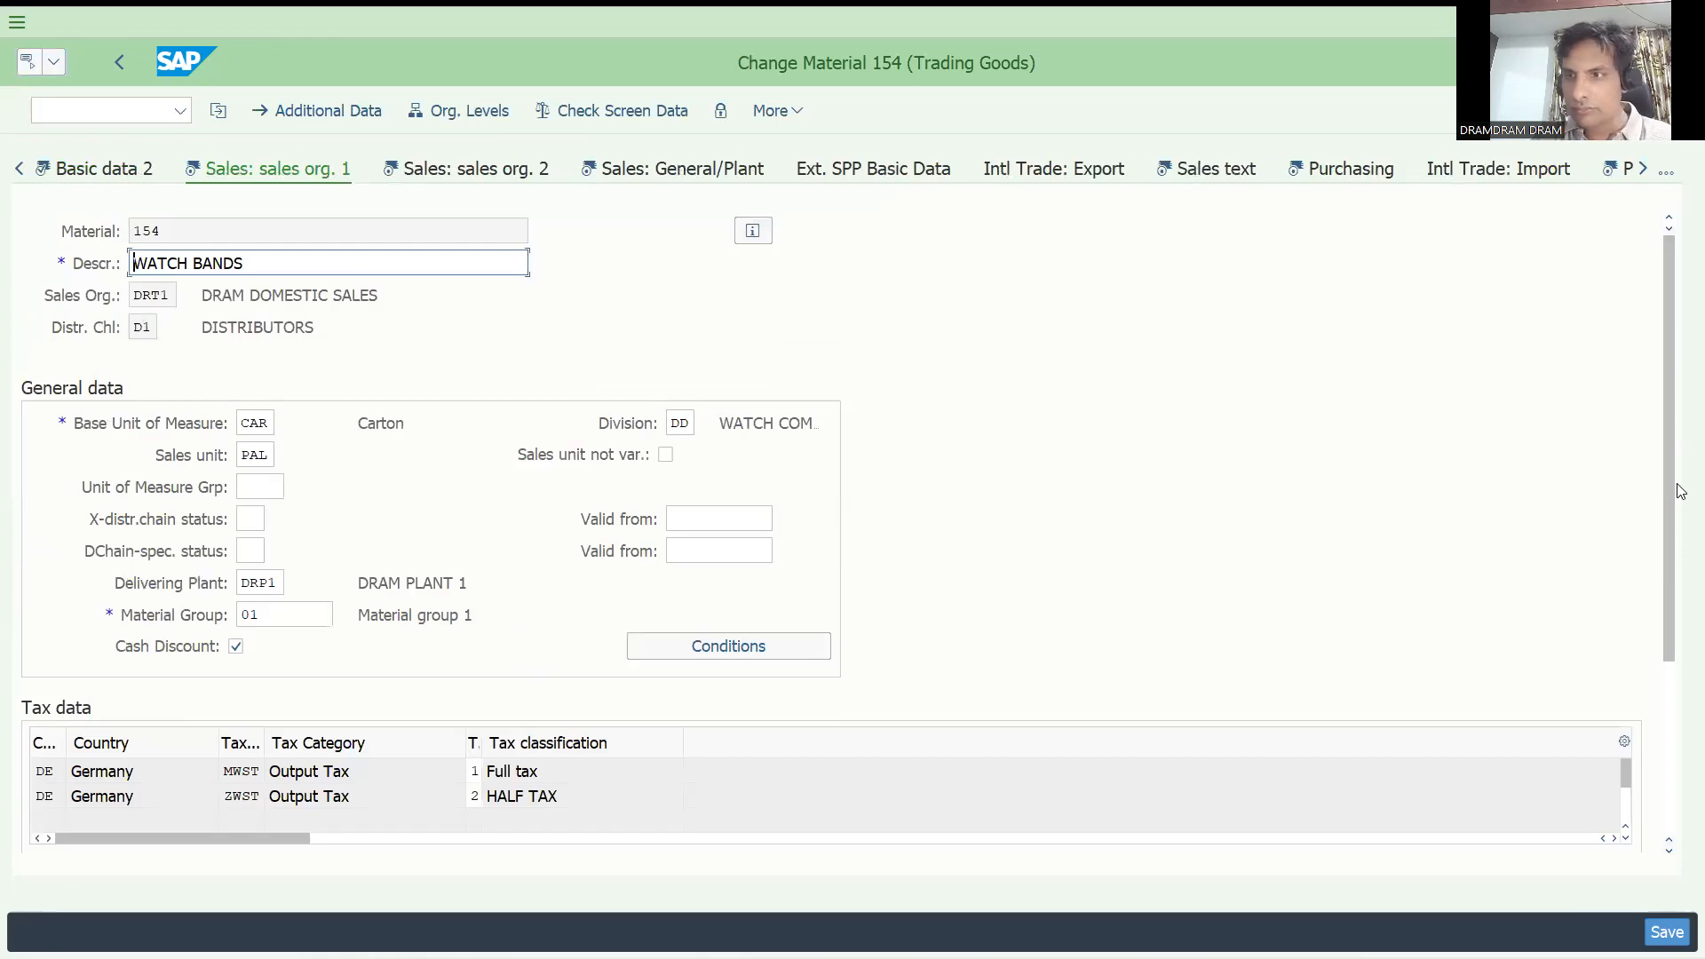
Set the material's minimum order quantity to 50 CAR, clear its minimum delivery quantity and save the material.
scroll(1668, 612, "down", 1)
scroll(1667, 639, "down", 2)
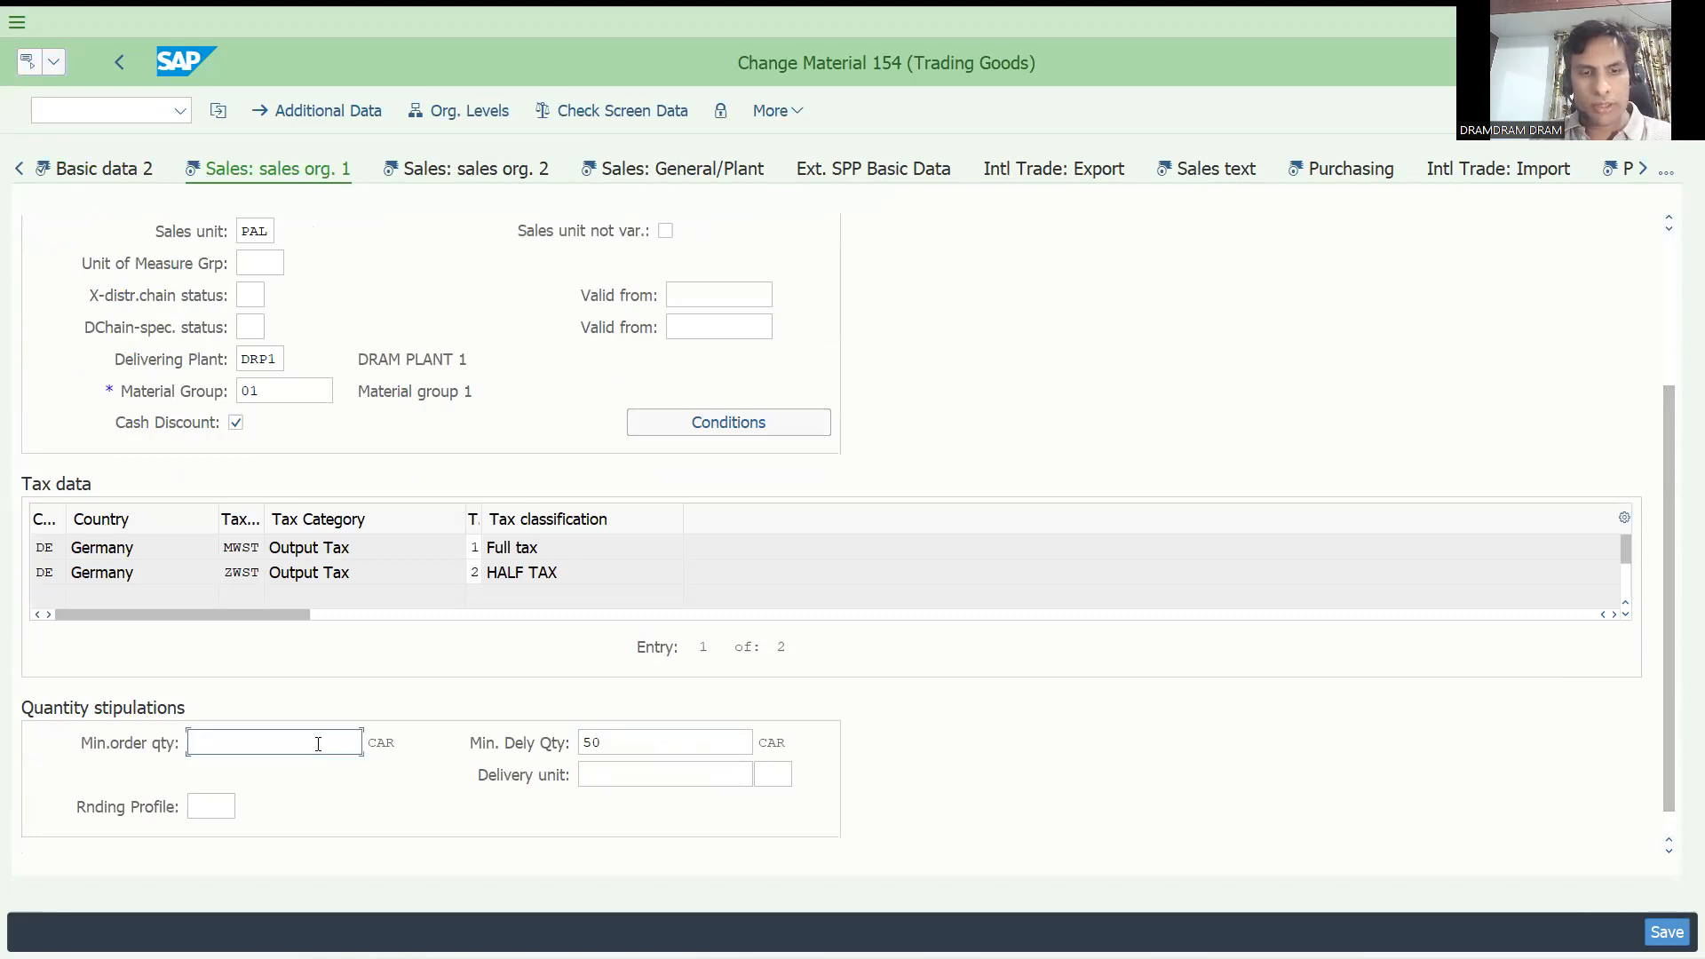
type("50")
left_click(672, 743)
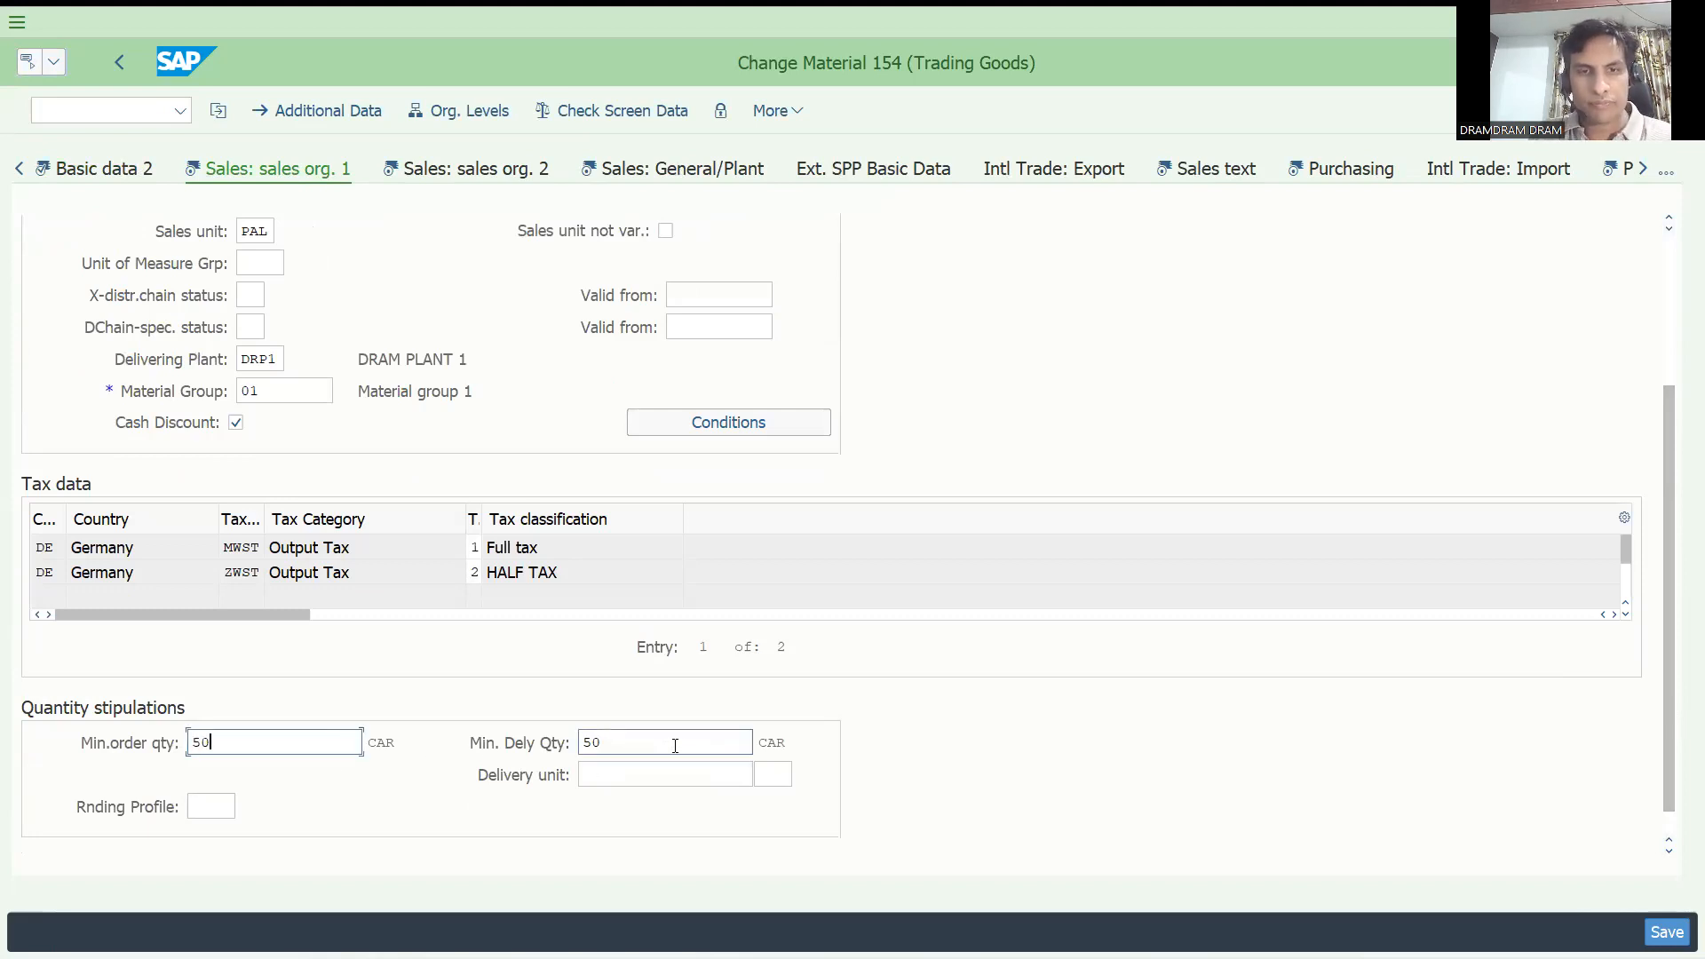
left_click_drag(625, 747, 452, 755)
key("BackSpace")
key("Return")
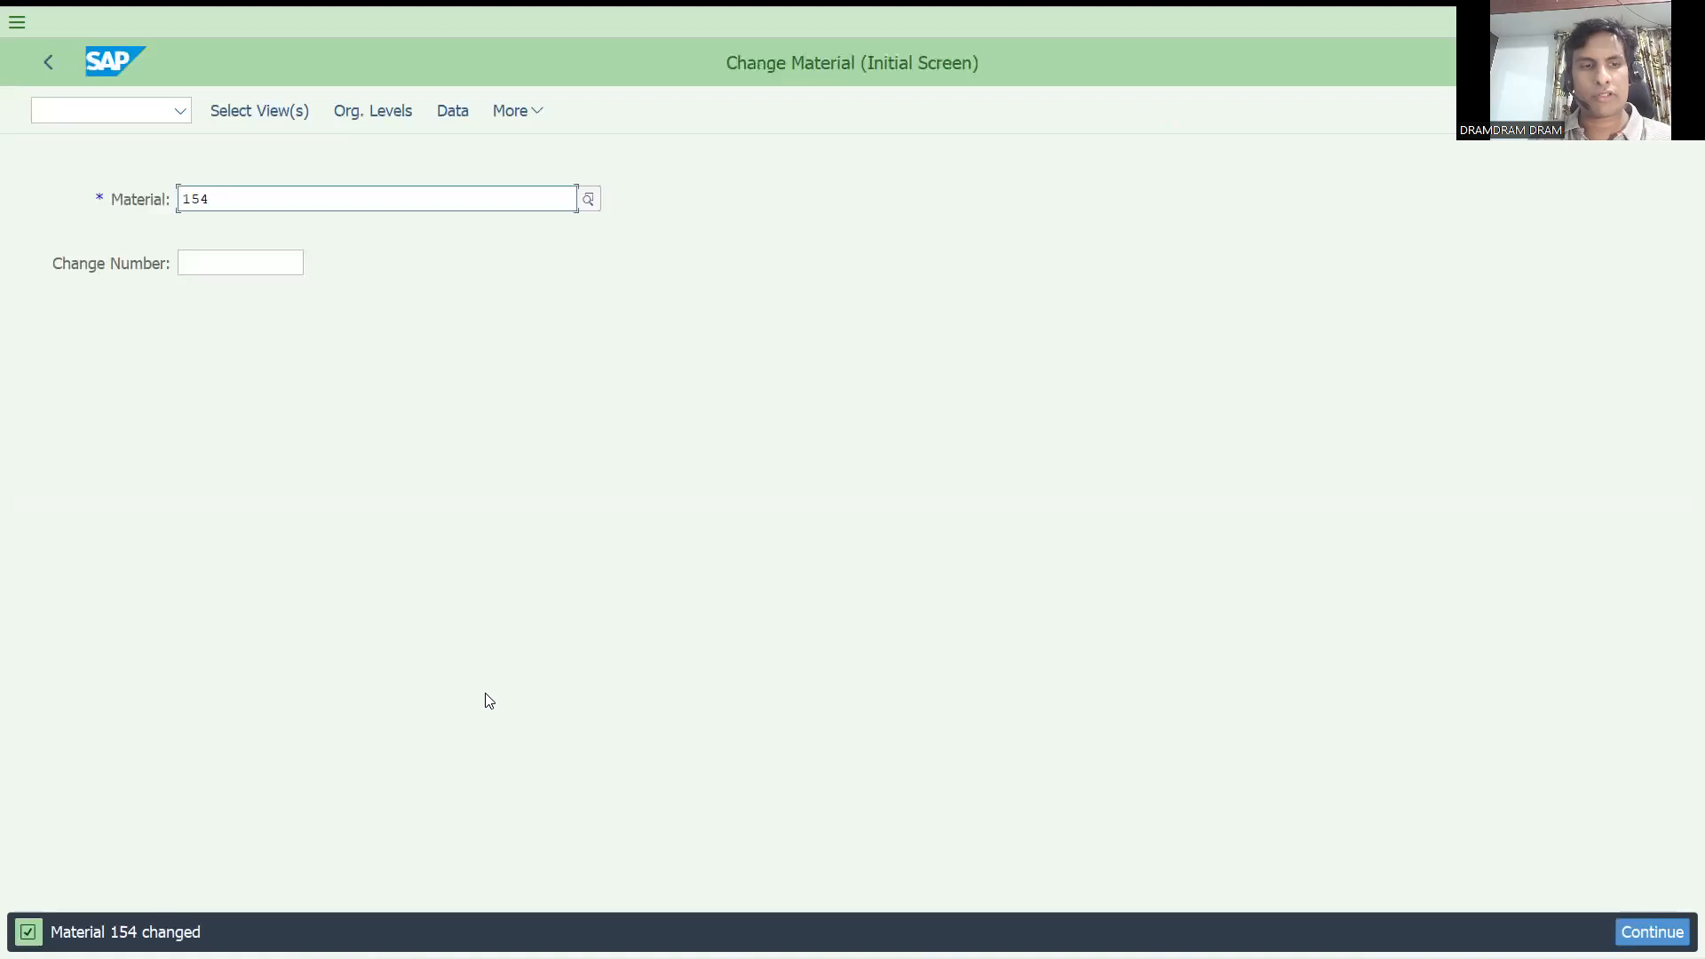
Open another credit sales order of type DOR with transaction VA01, using the same sold-to party as before.
left_click(83, 118)
type("/nva01")
key("Return")
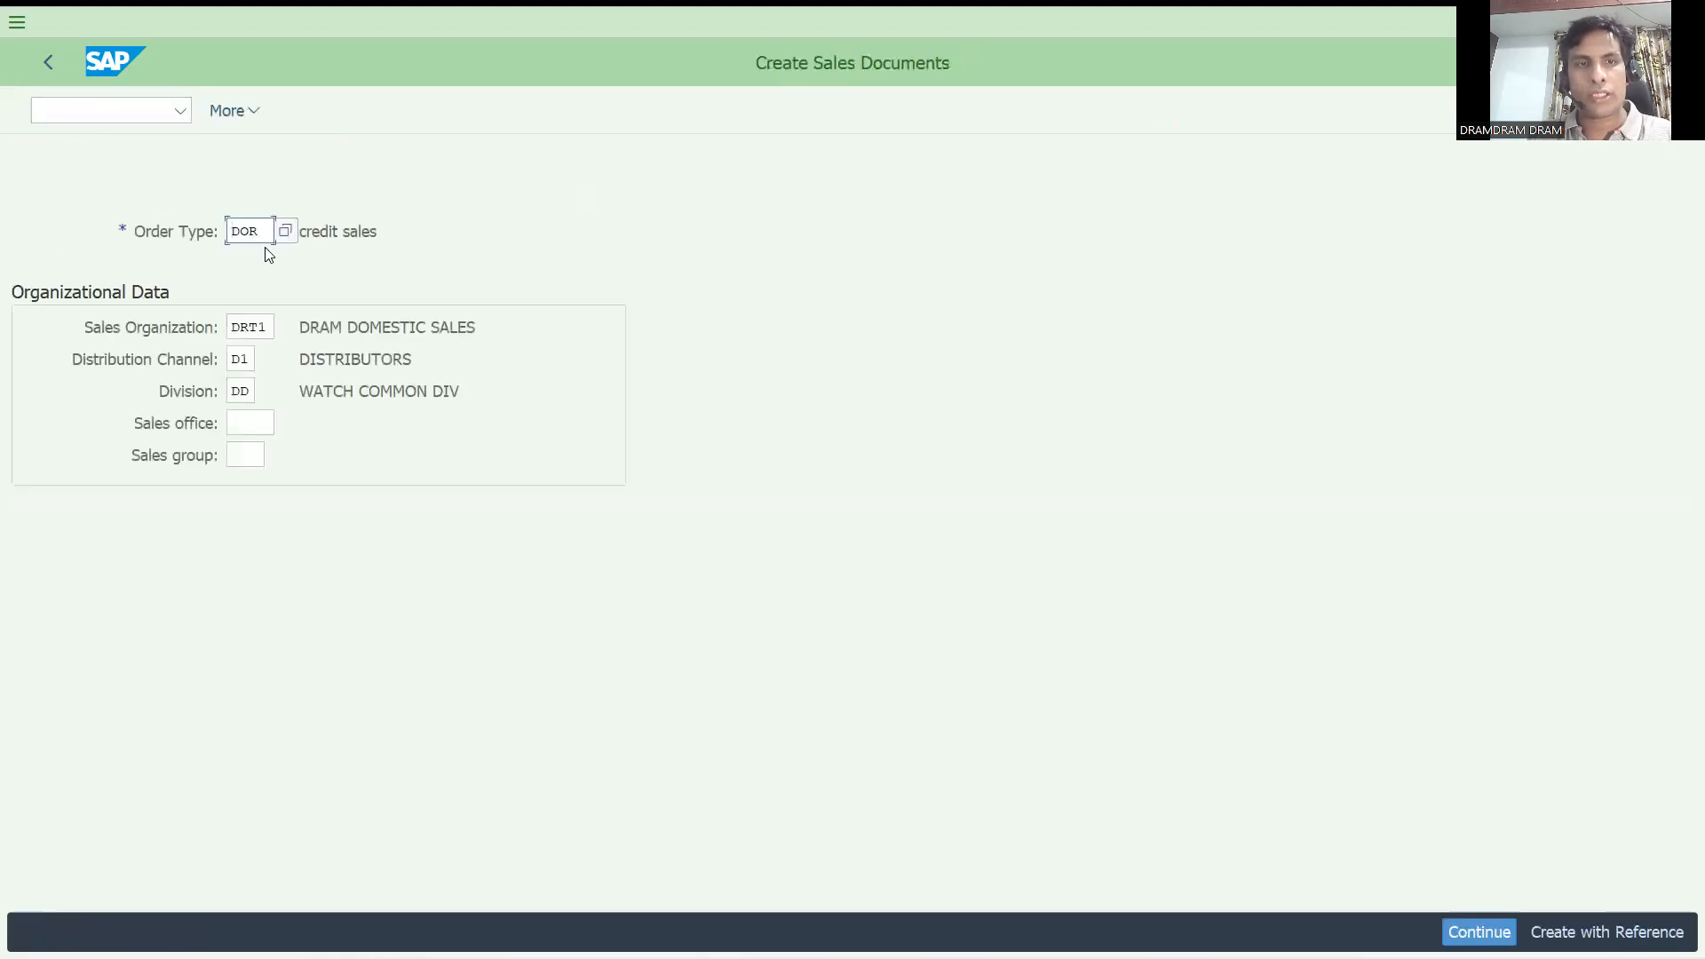
key("Return")
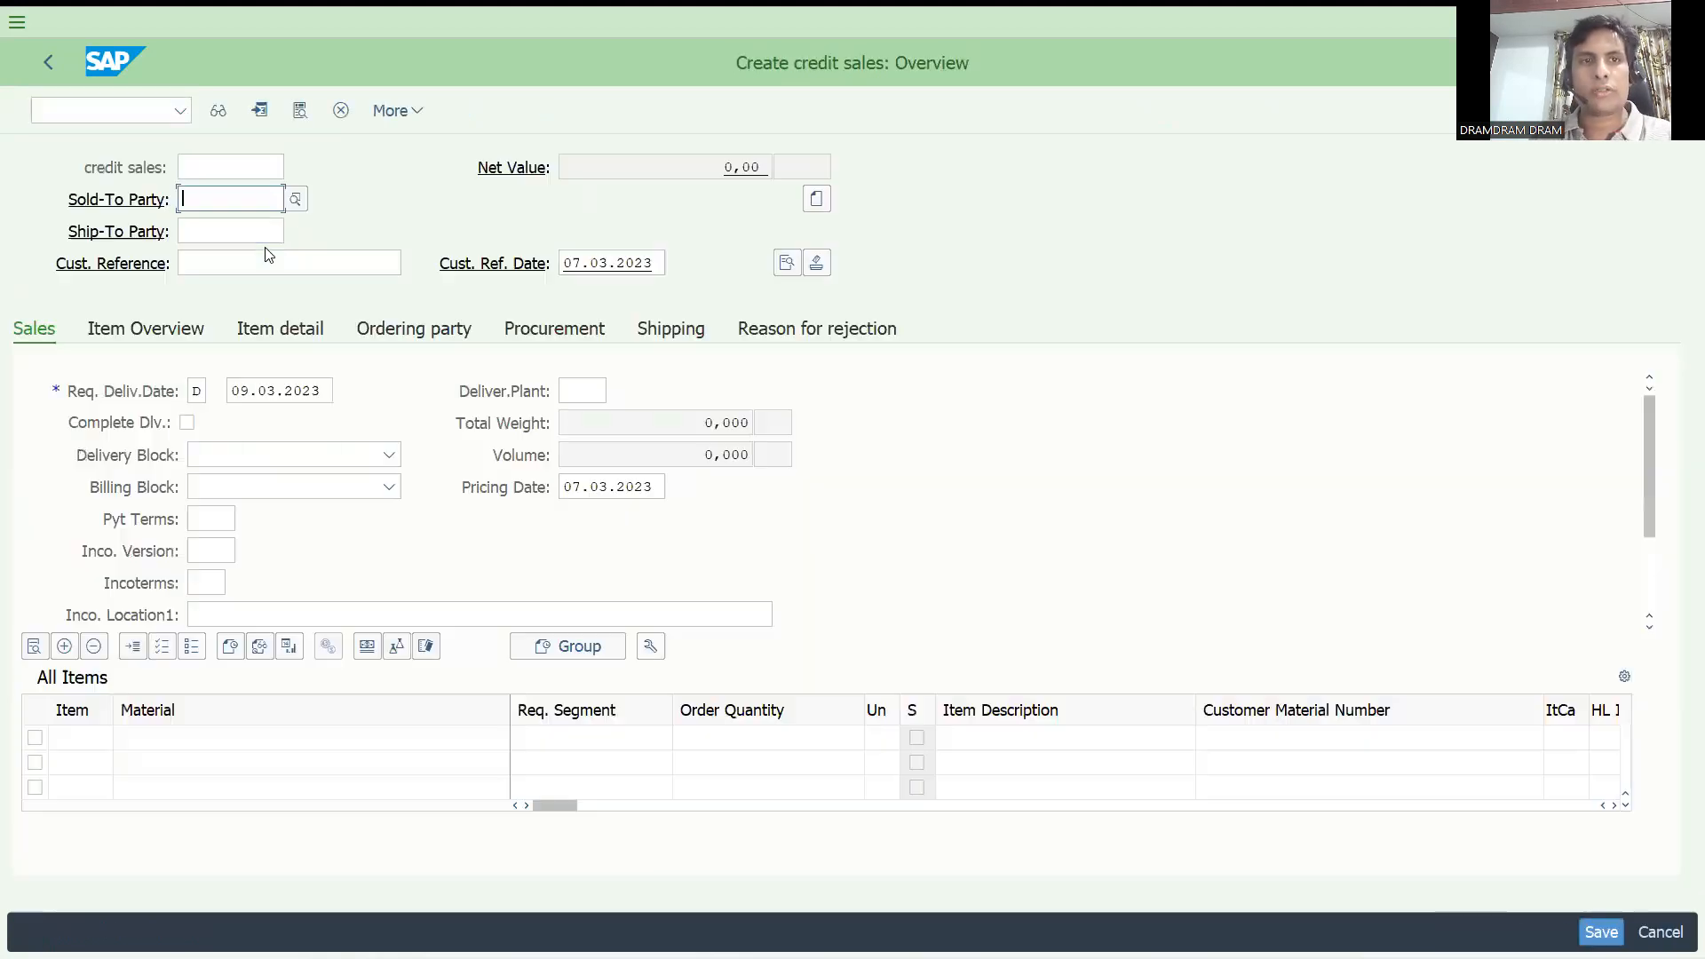
left_click(264, 245)
key("Return")
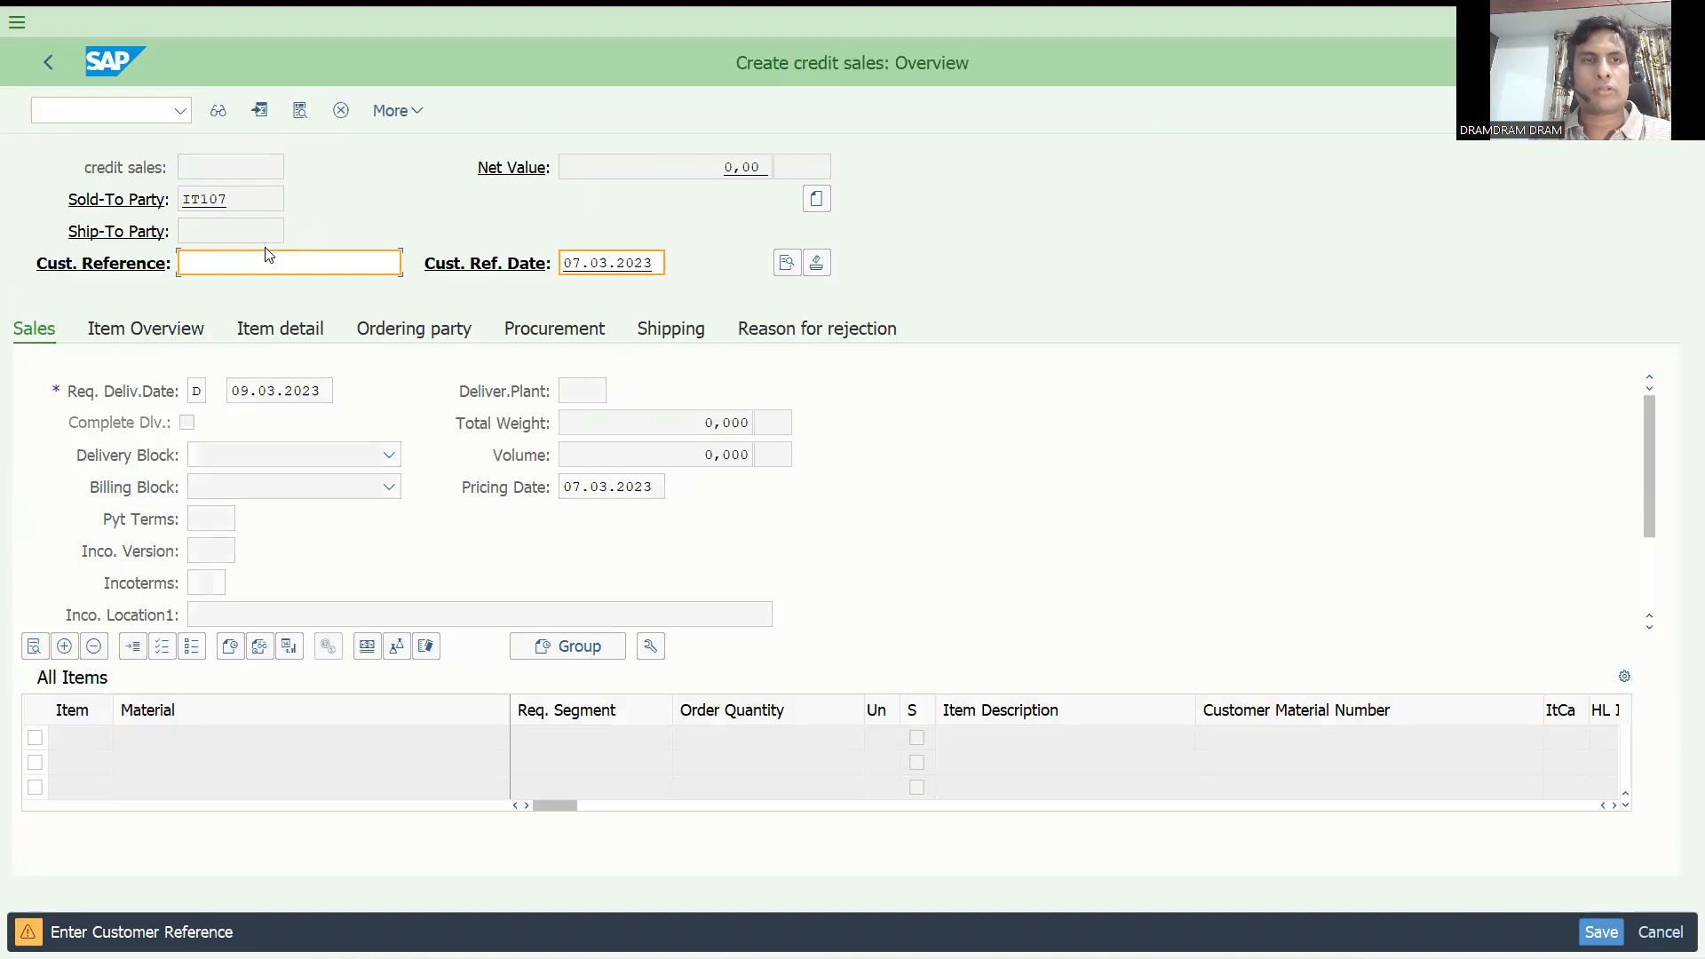
Enter test as the customer reference of this order and continue.
type("test")
key("Return")
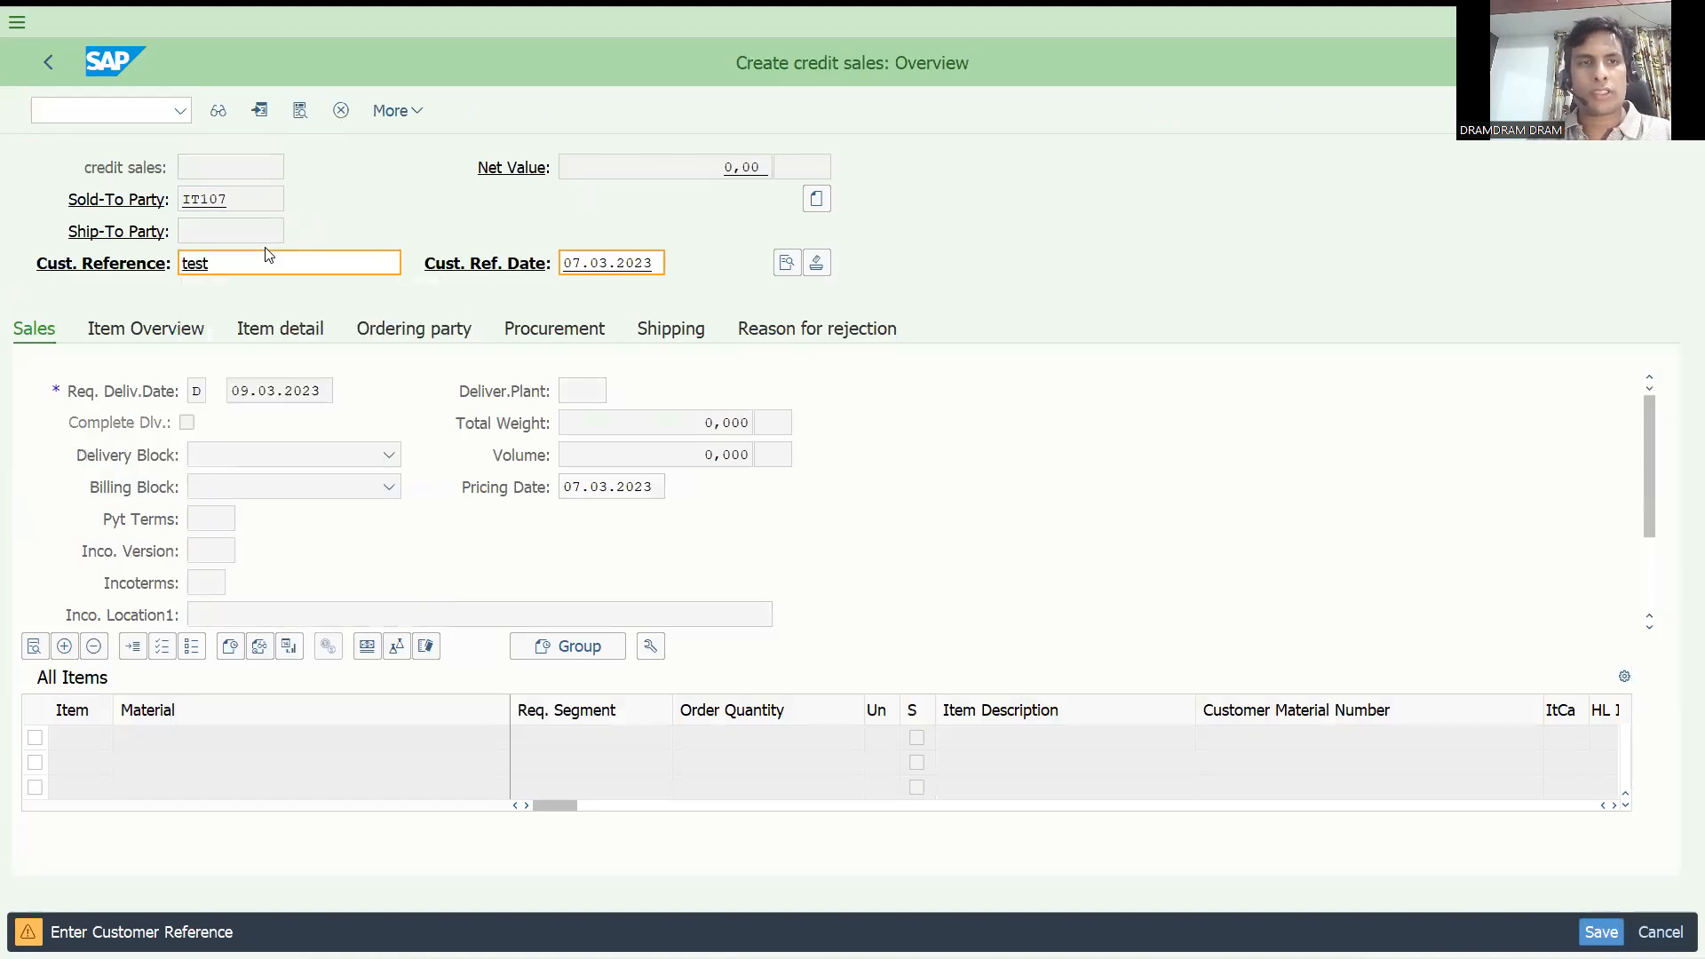
key("Return")
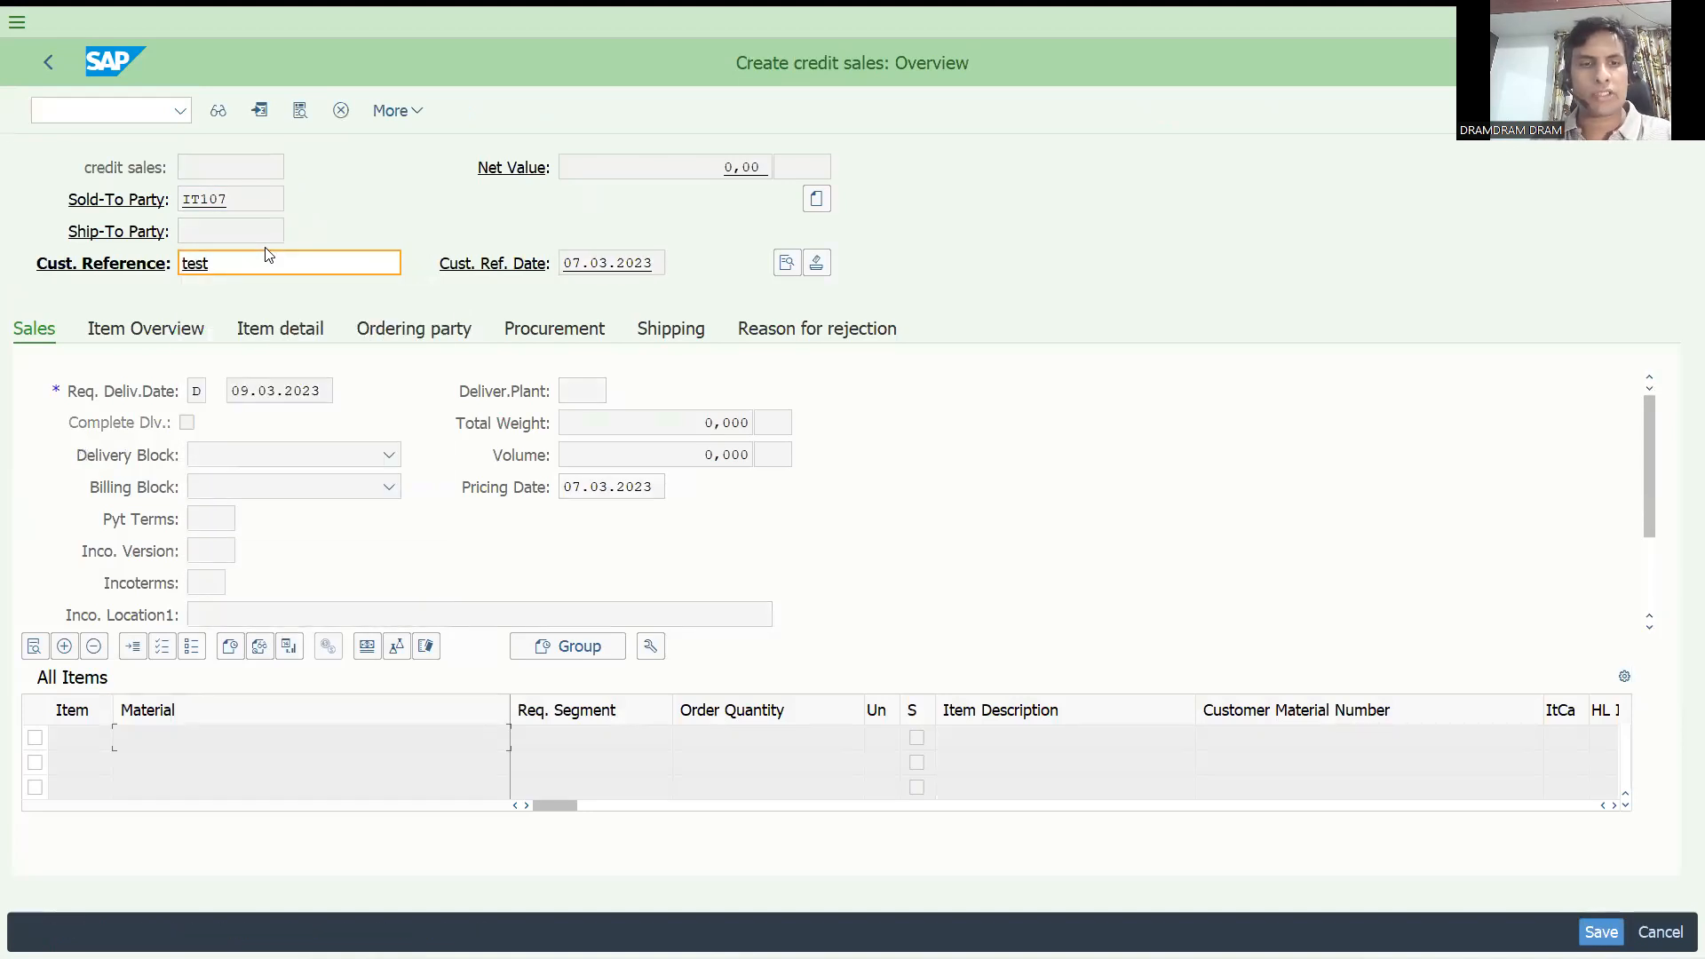
Add material 154 with an order quantity of 30 CAR as the order's first item and save the order.
type("154")
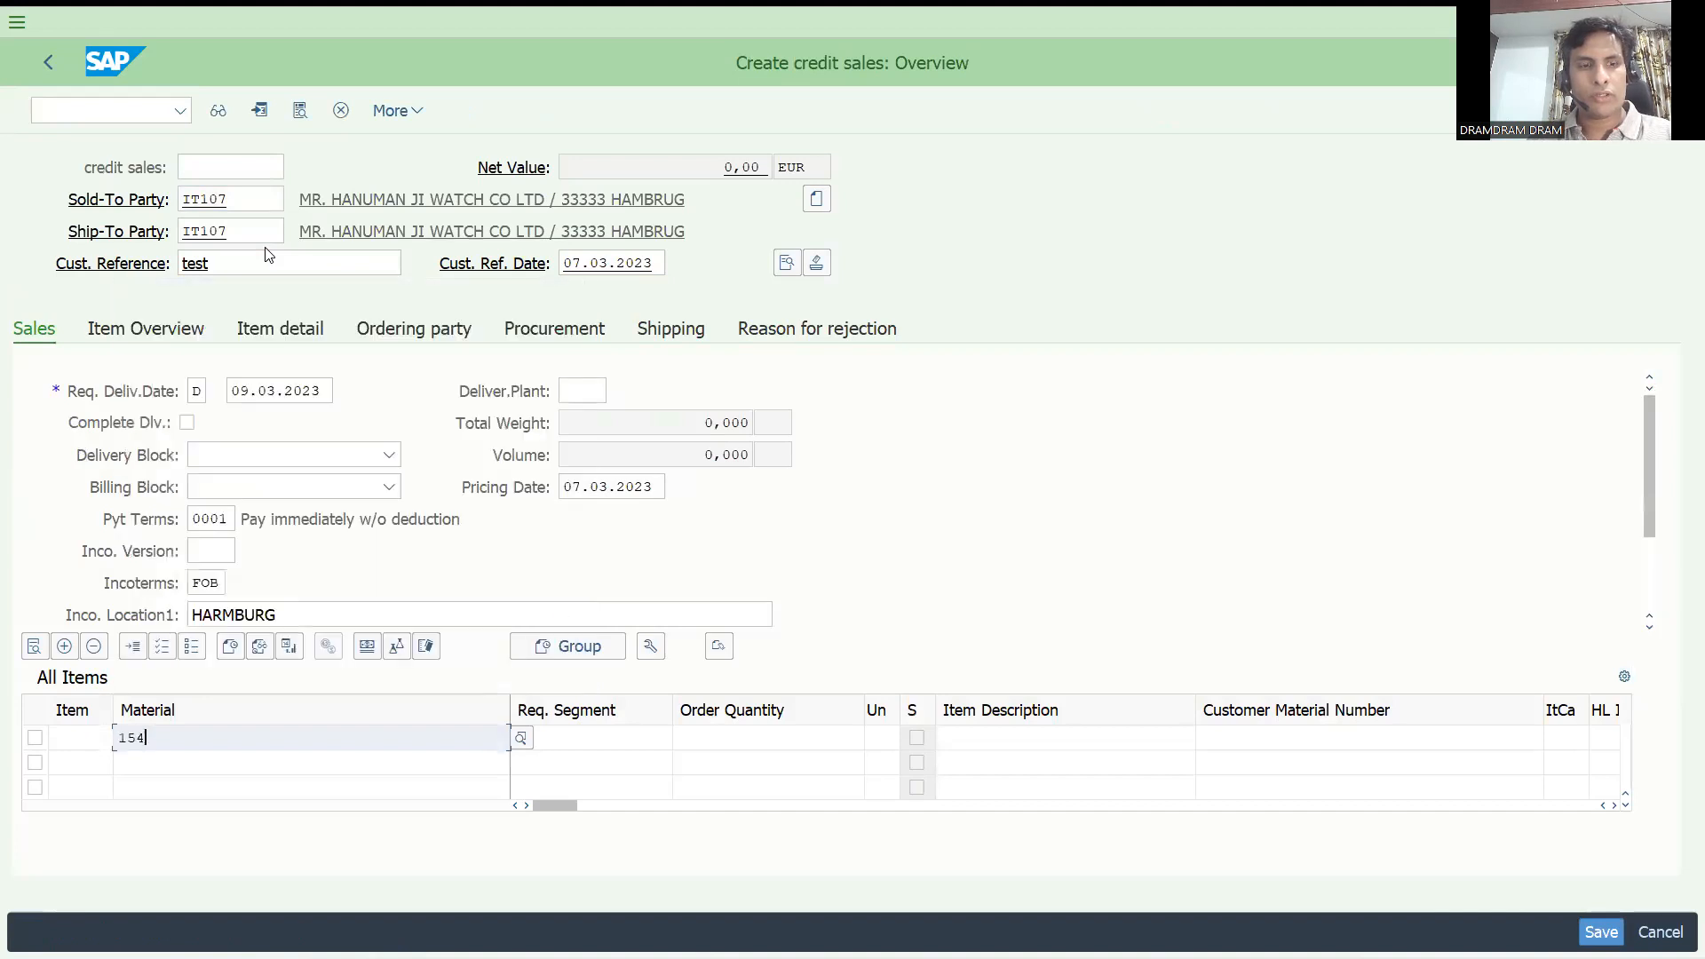
key("Tab")
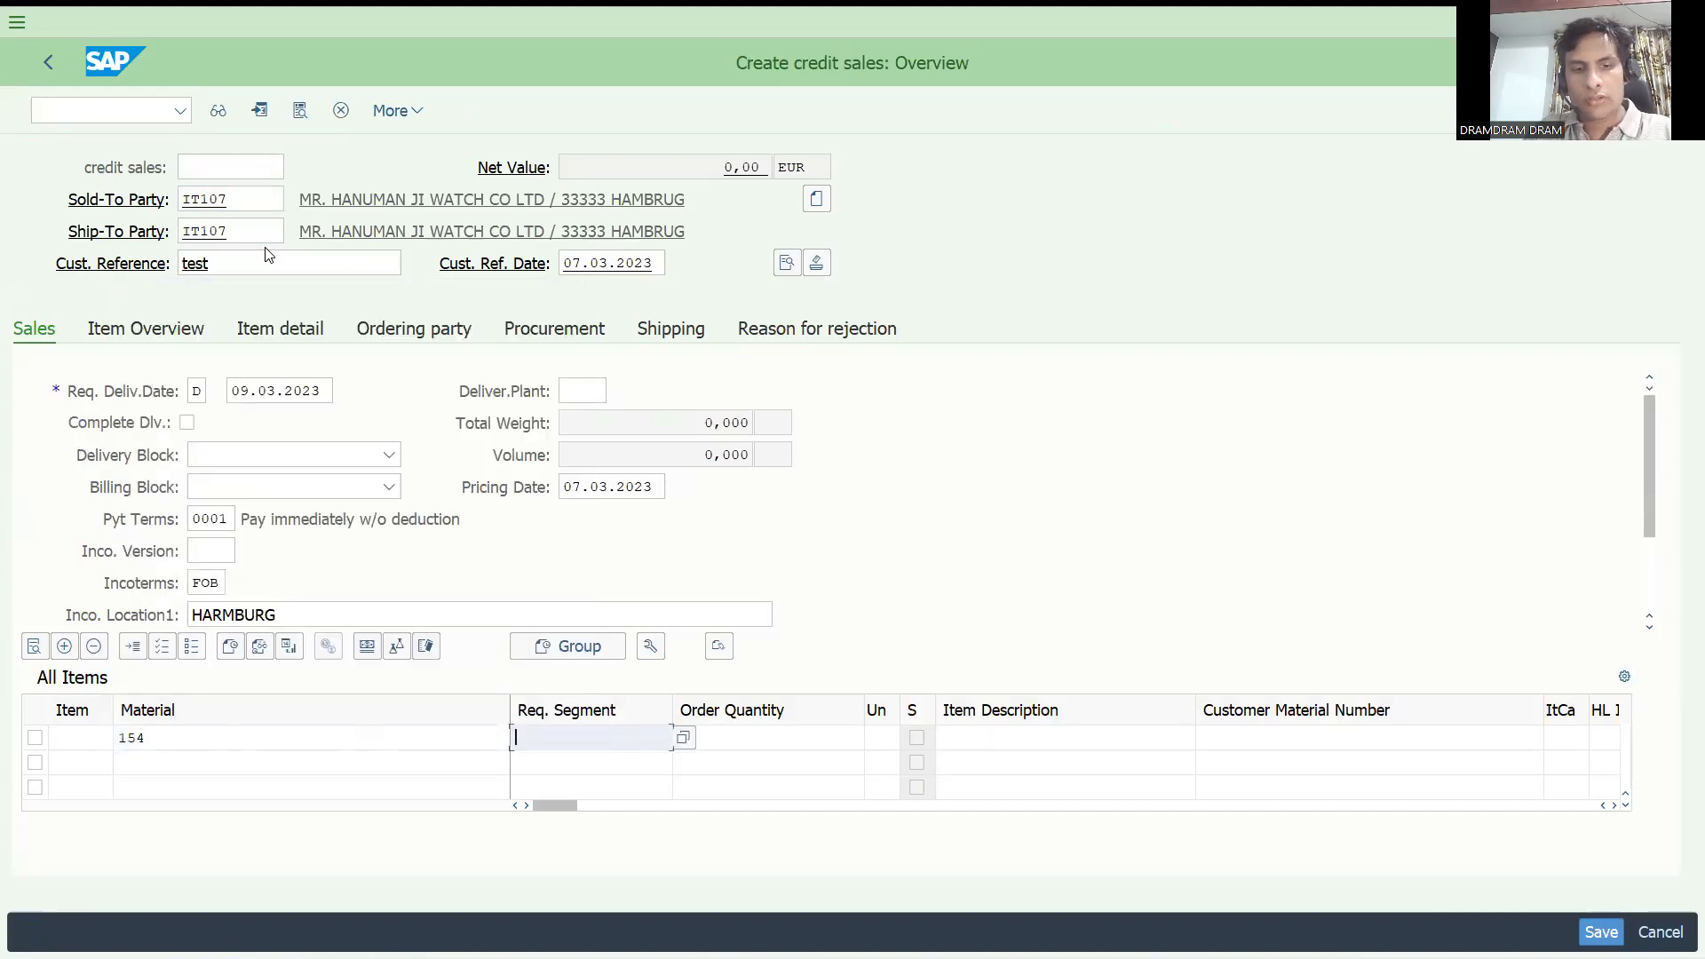
type("30")
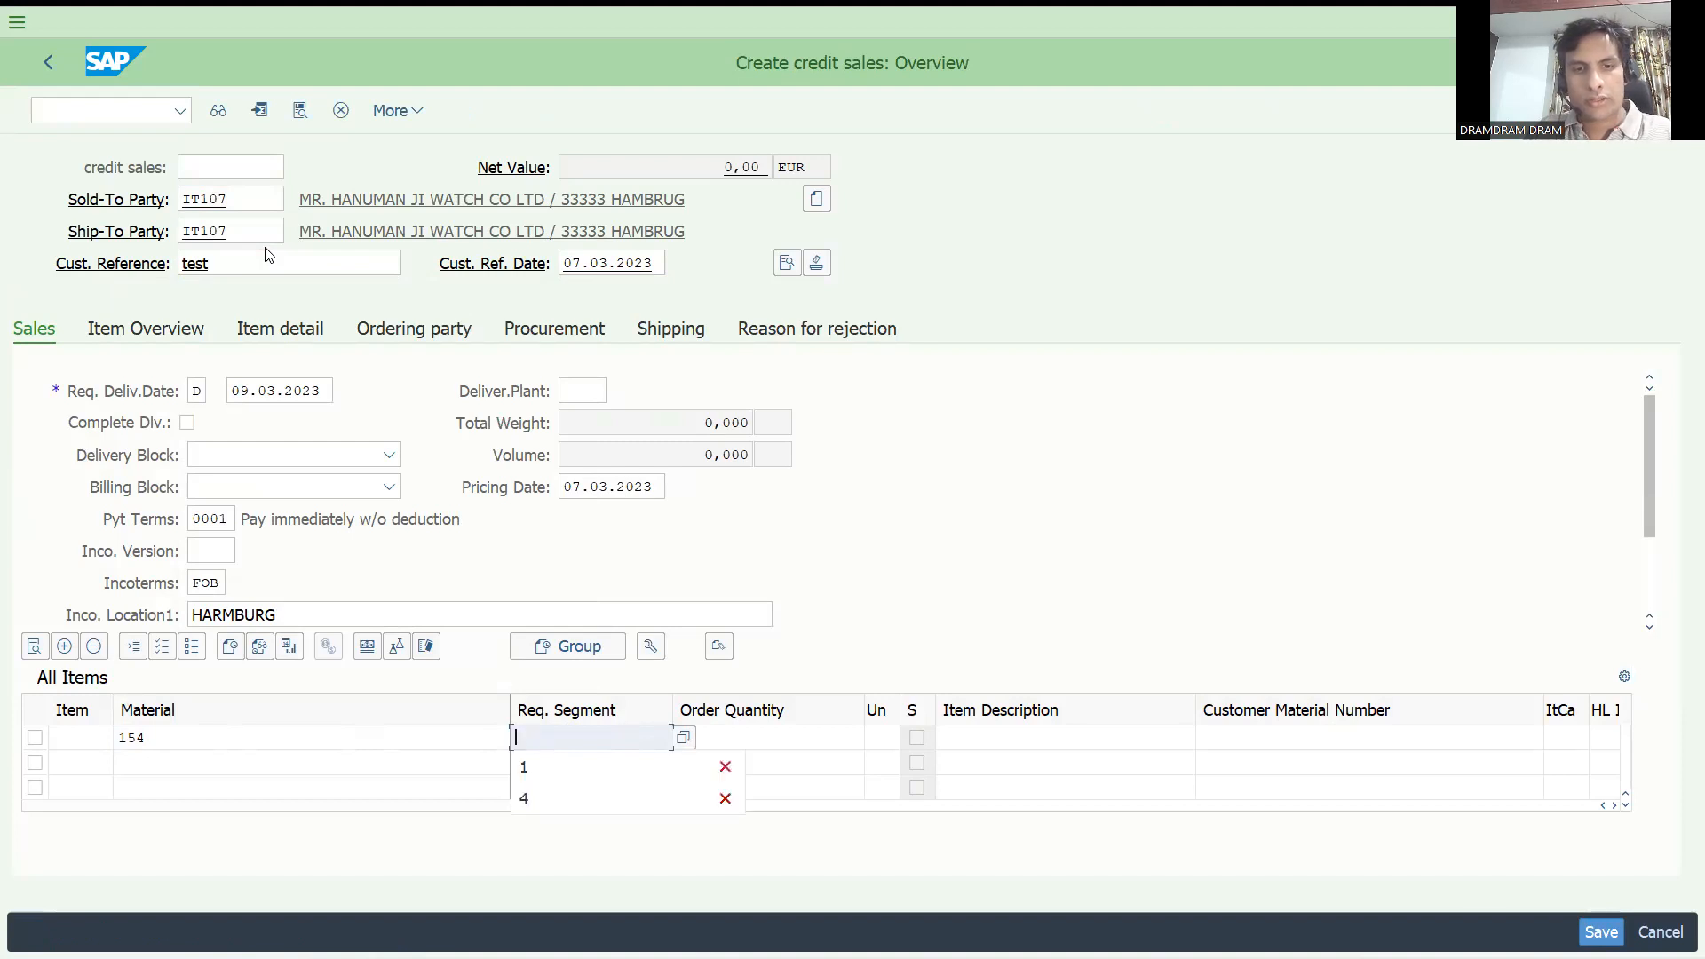
key("Tab")
type("30")
key("Tab")
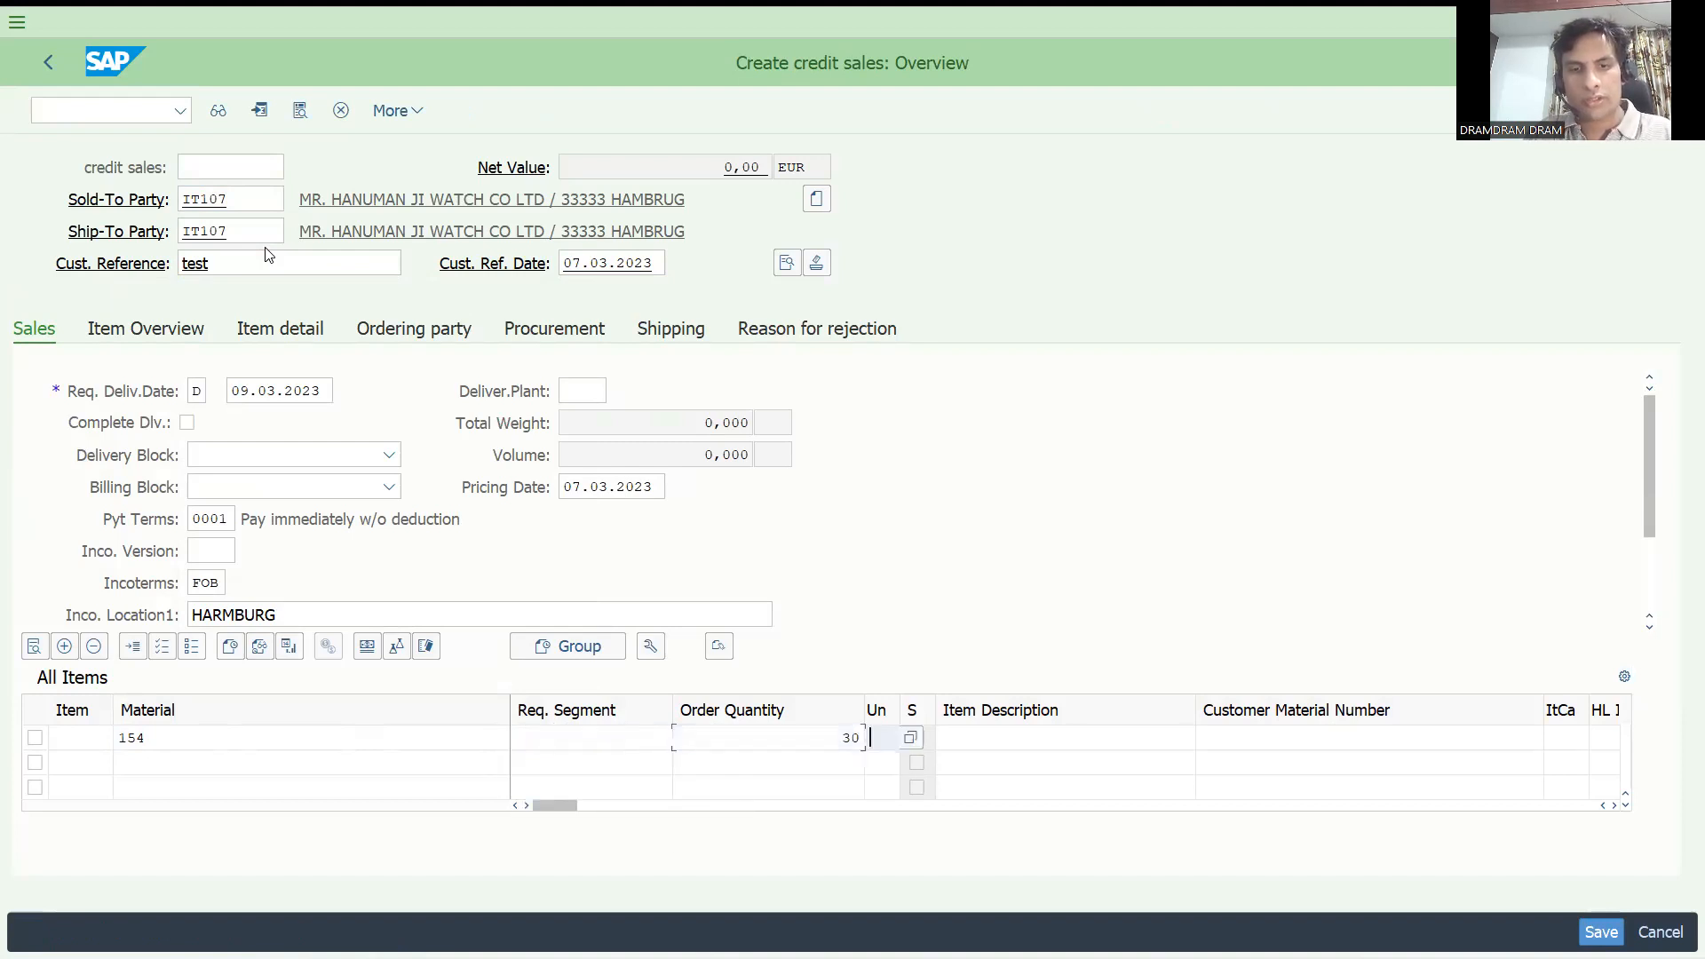
type("CAR")
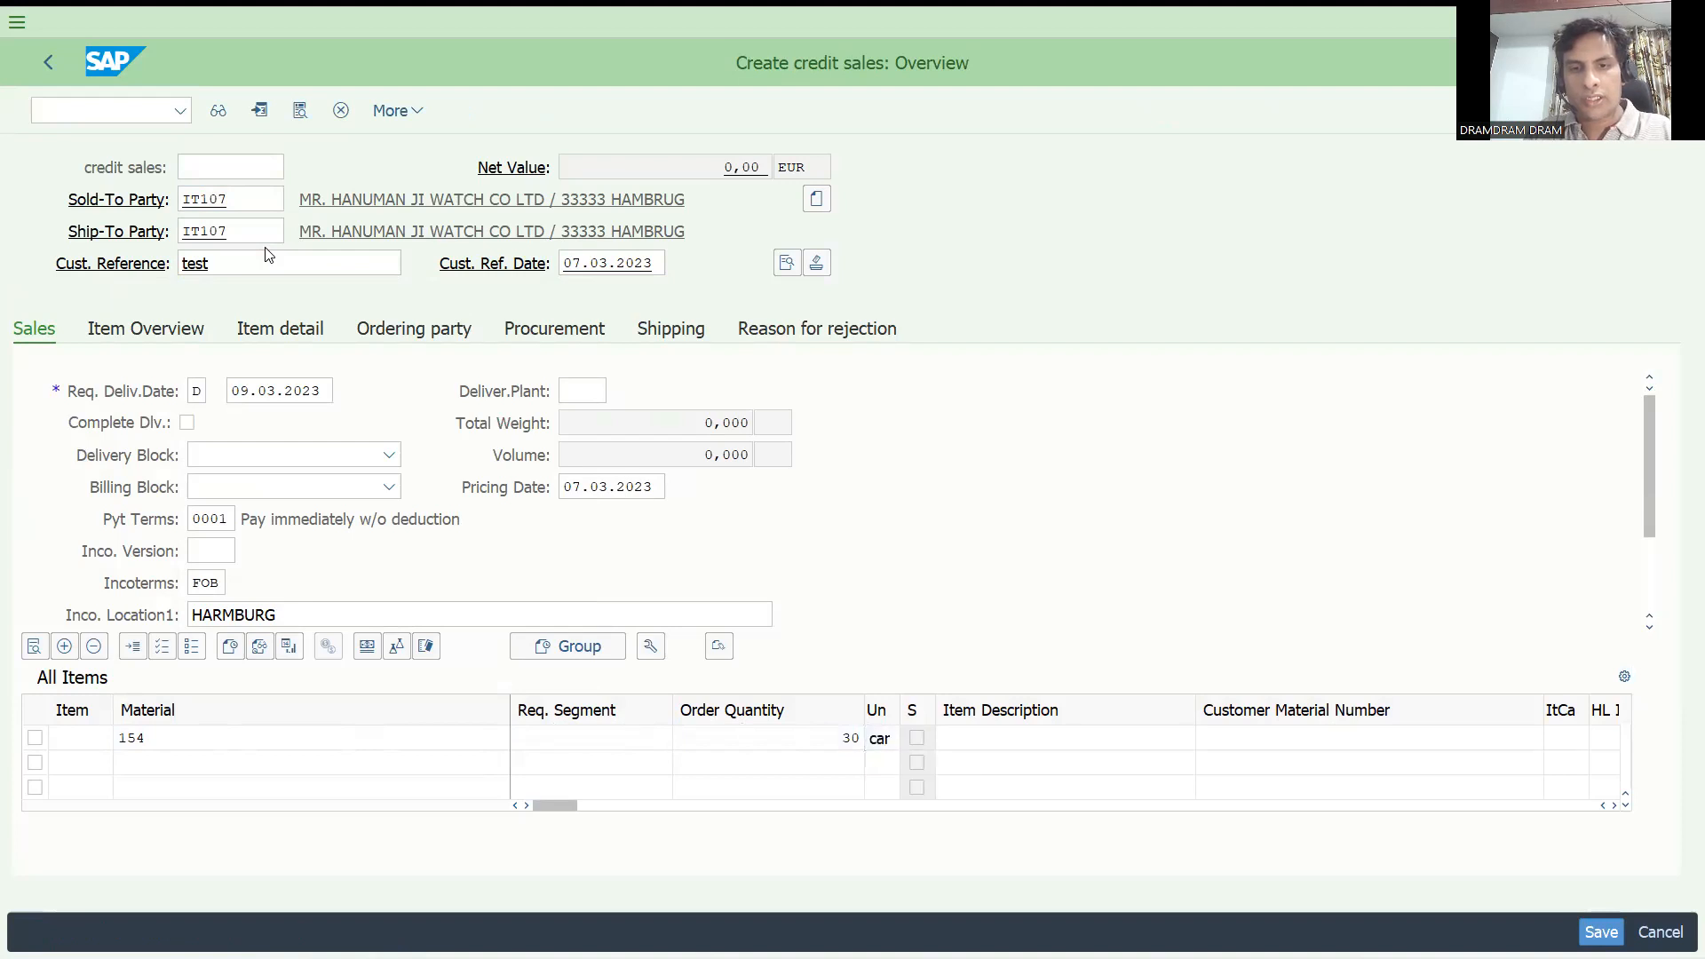
key("Return")
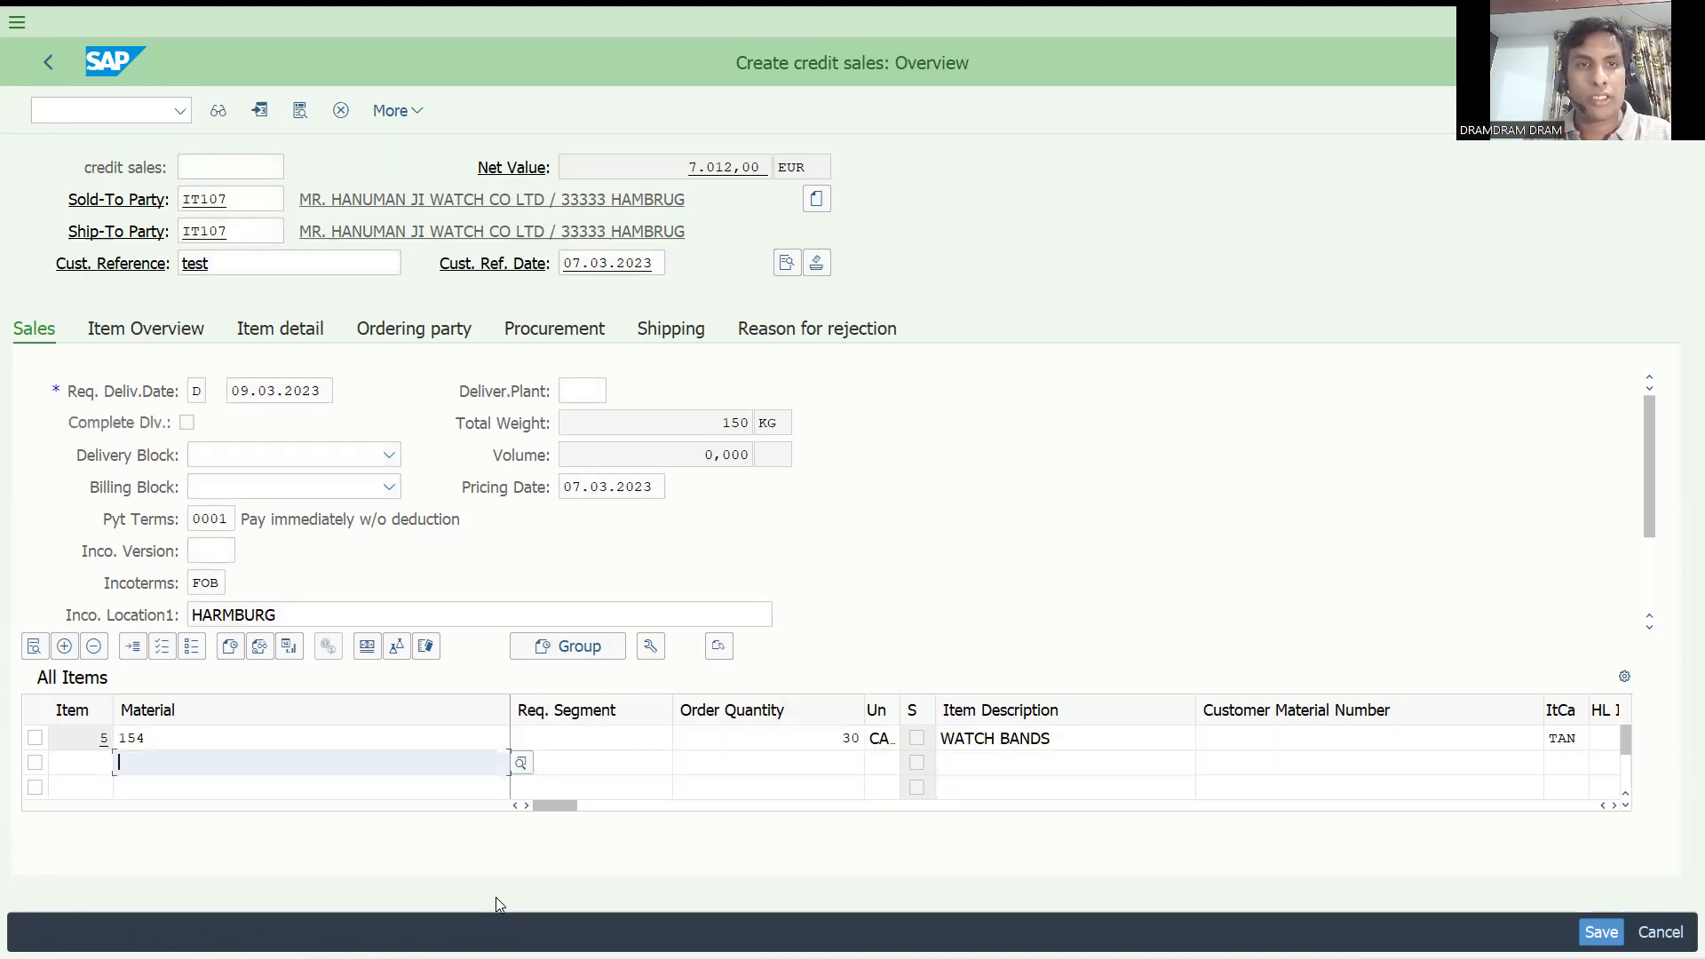
key("ctrl+s")
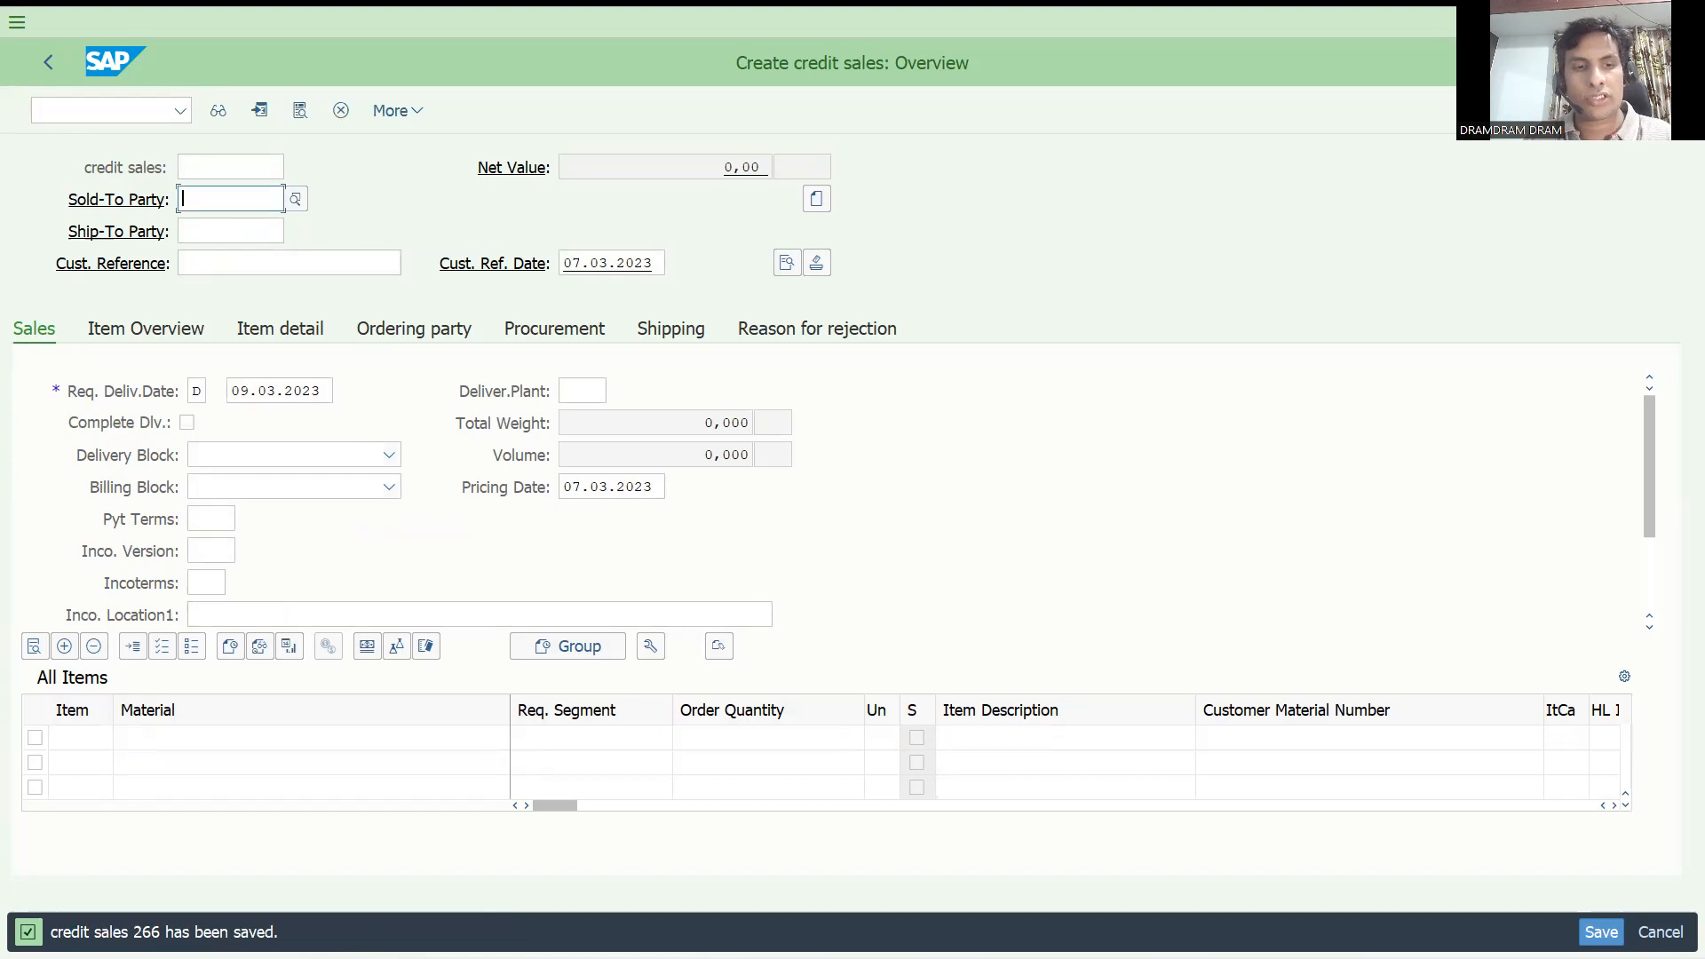
In transaction OVAH, set the category of message V4 082 about minimum order quantity to E and save.
left_click(99, 112)
type("/nov")
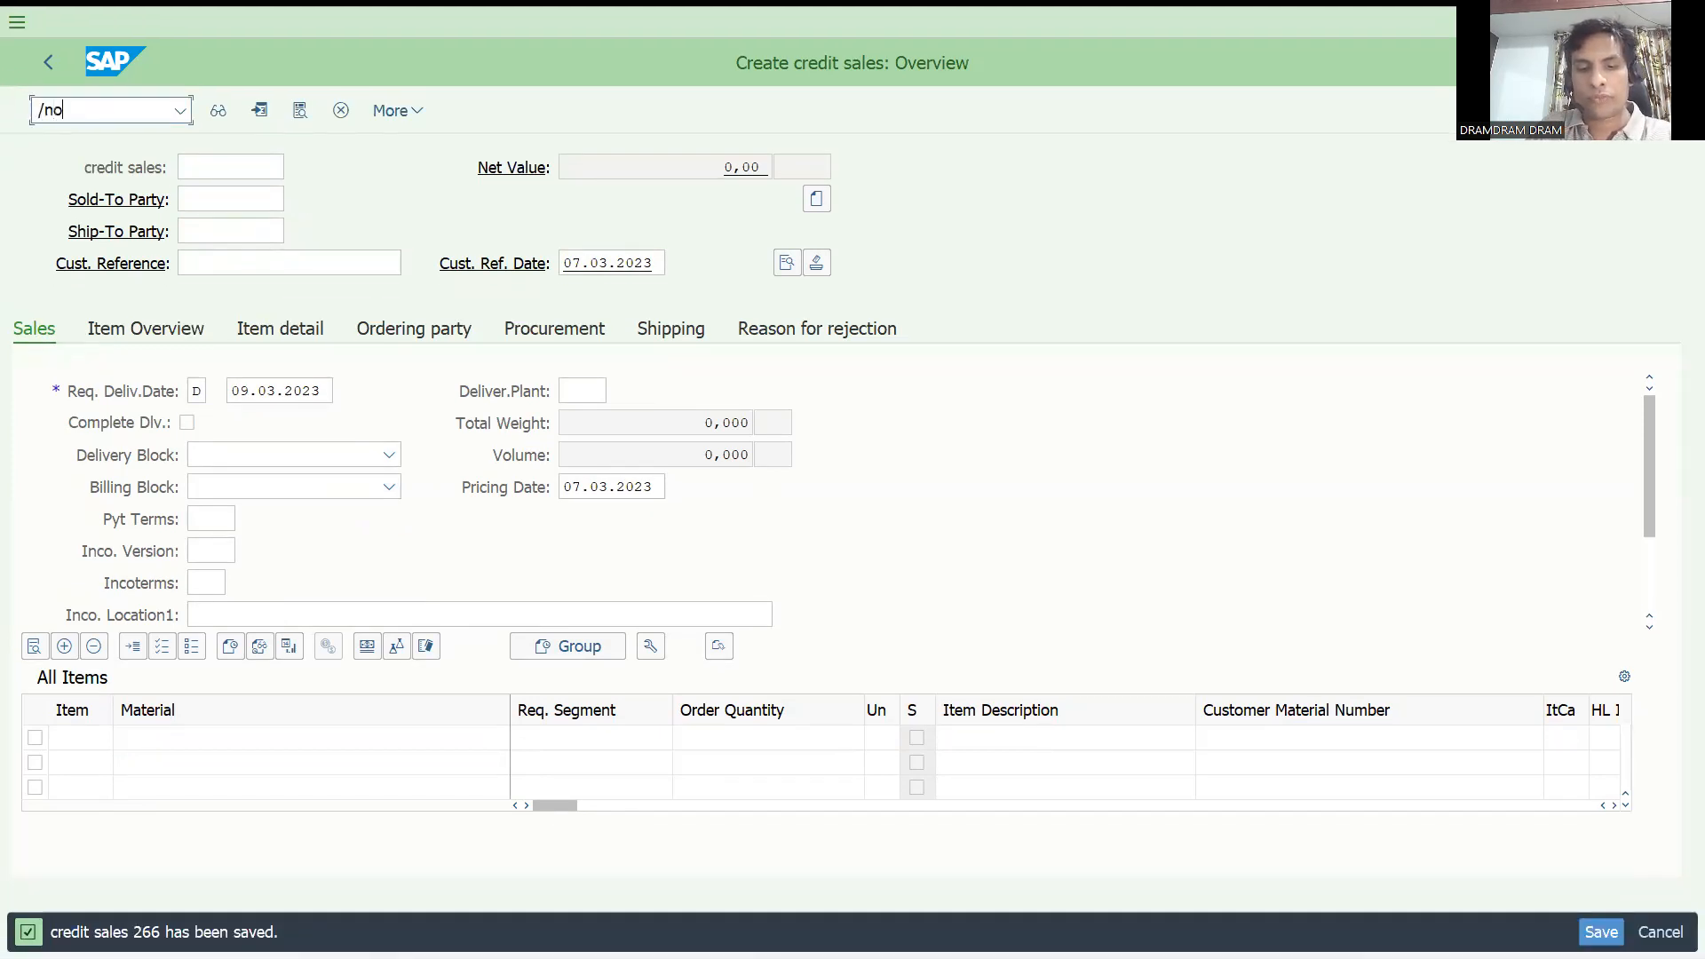
type("a1")
key("Return")
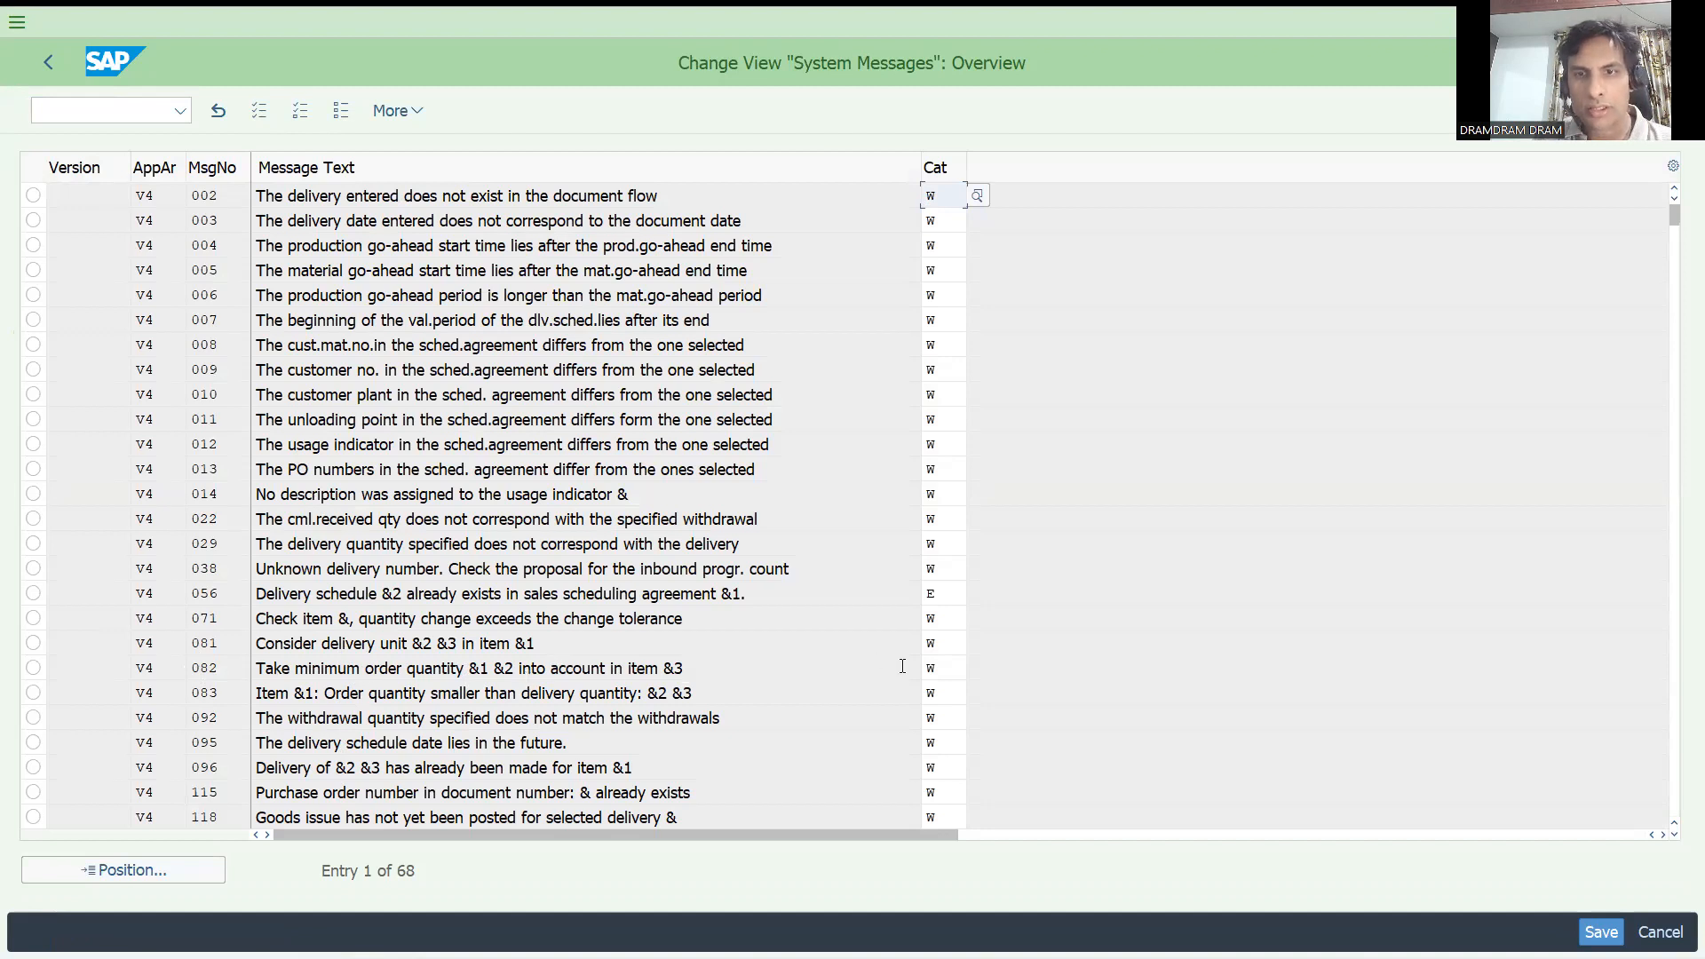
double_click(931, 672)
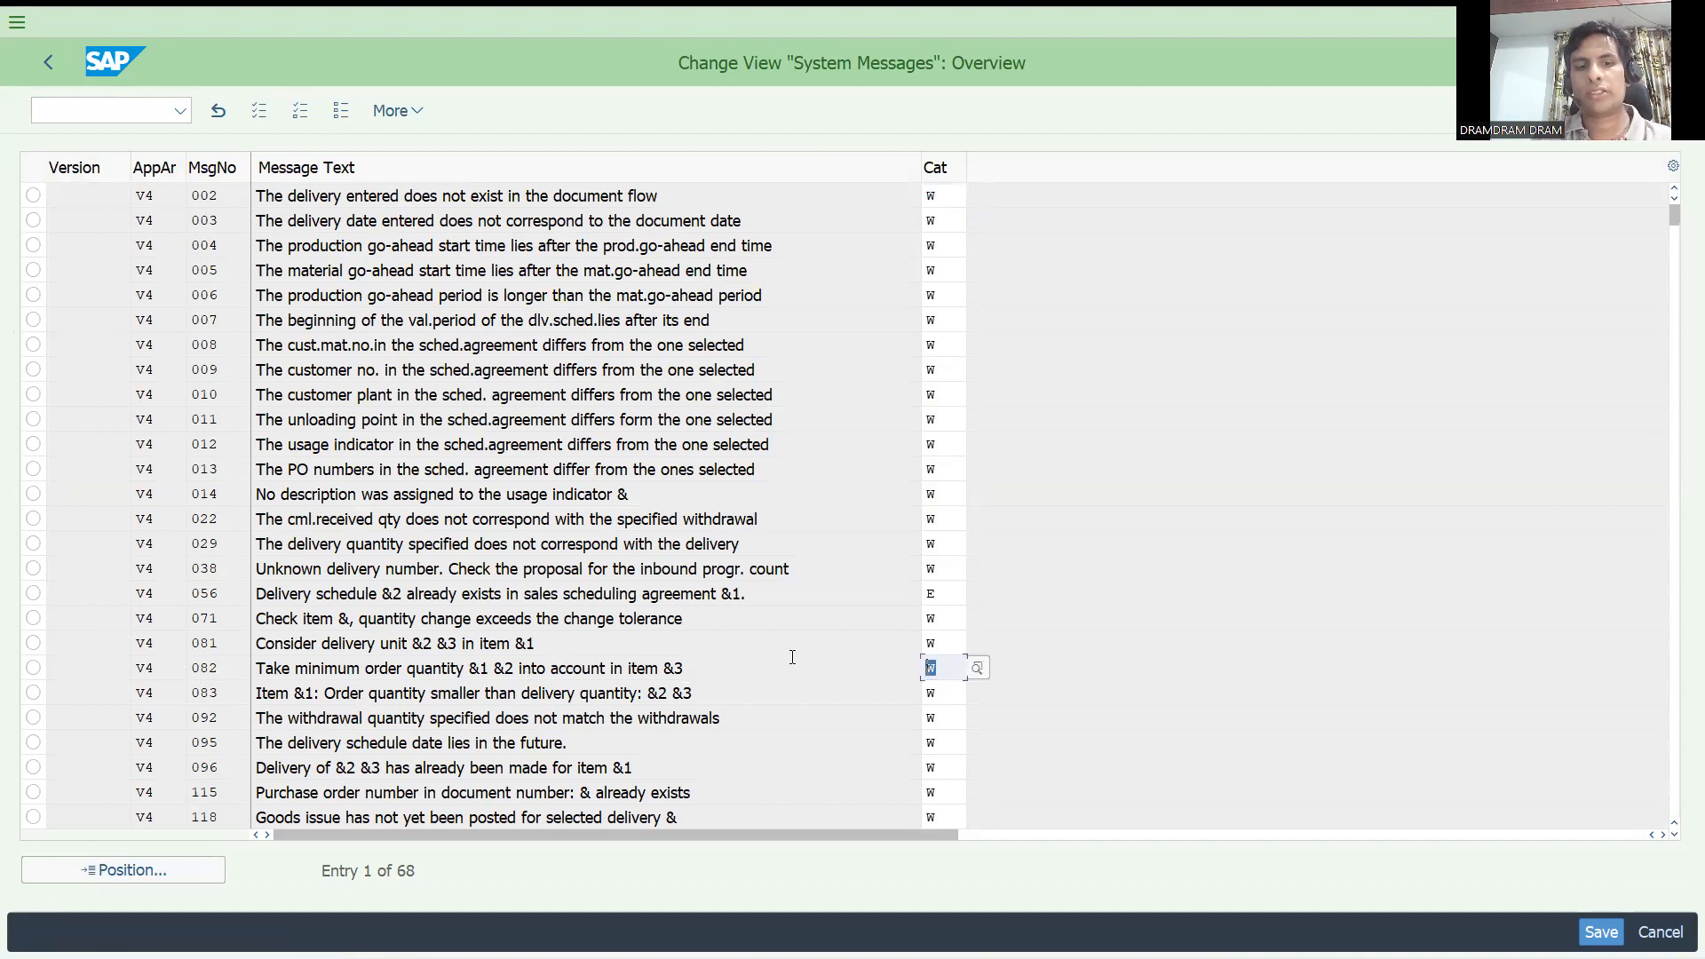
type("E")
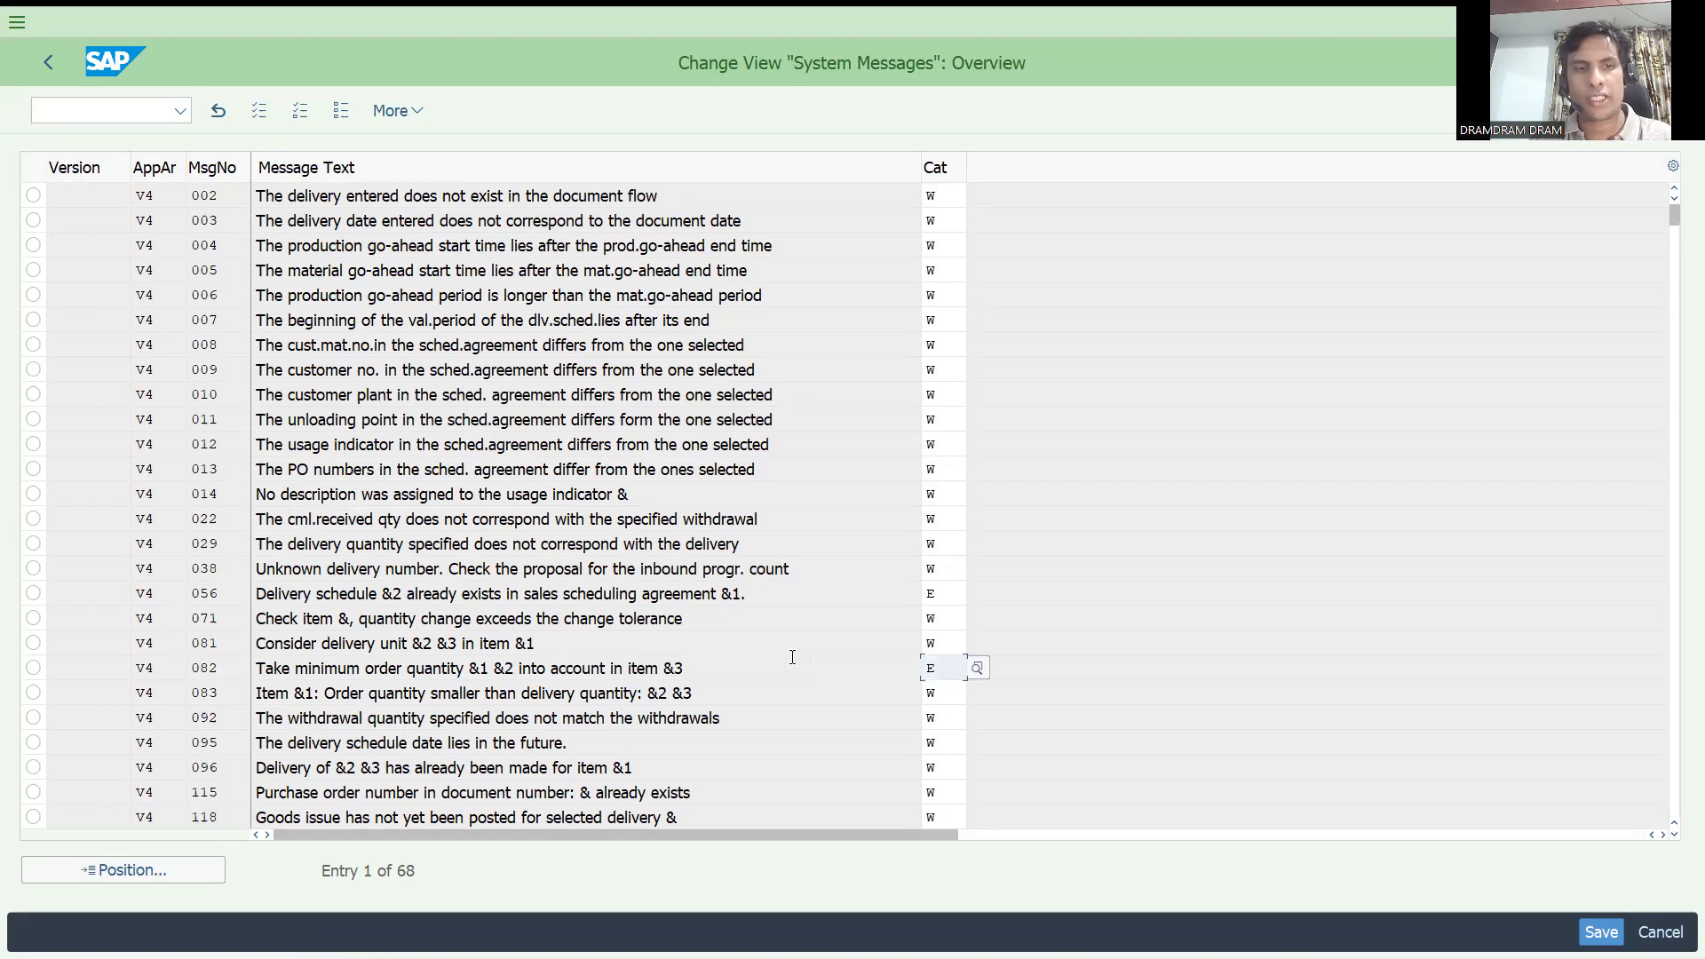
key("Return")
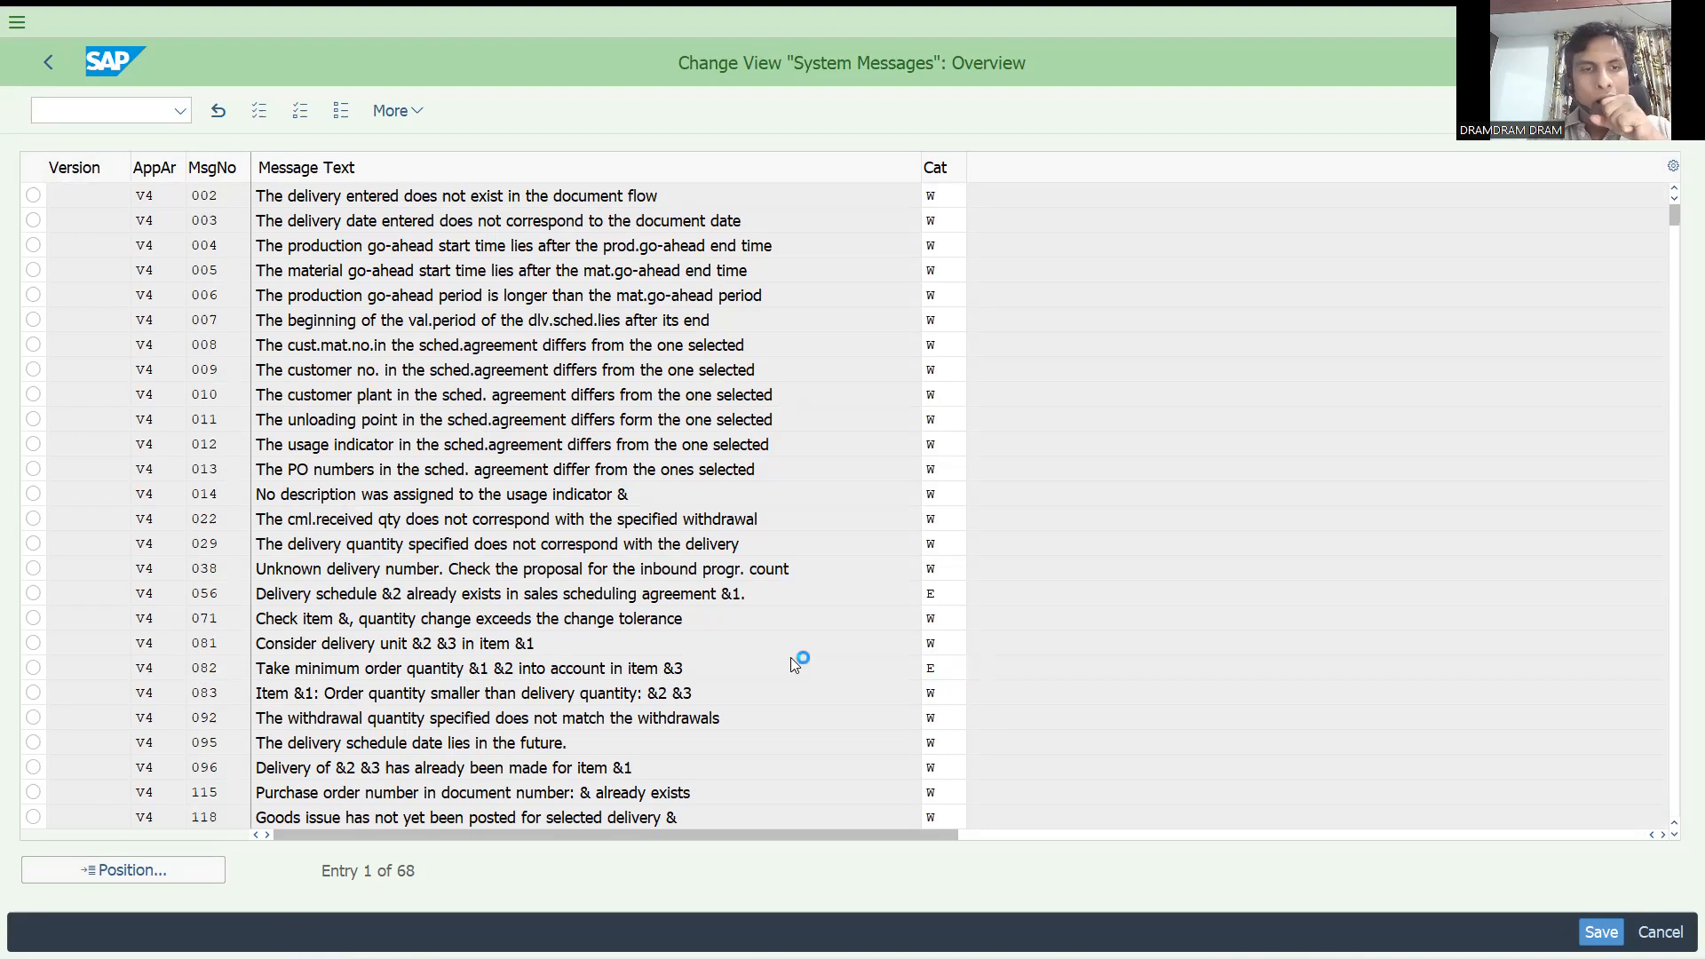
key("Return")
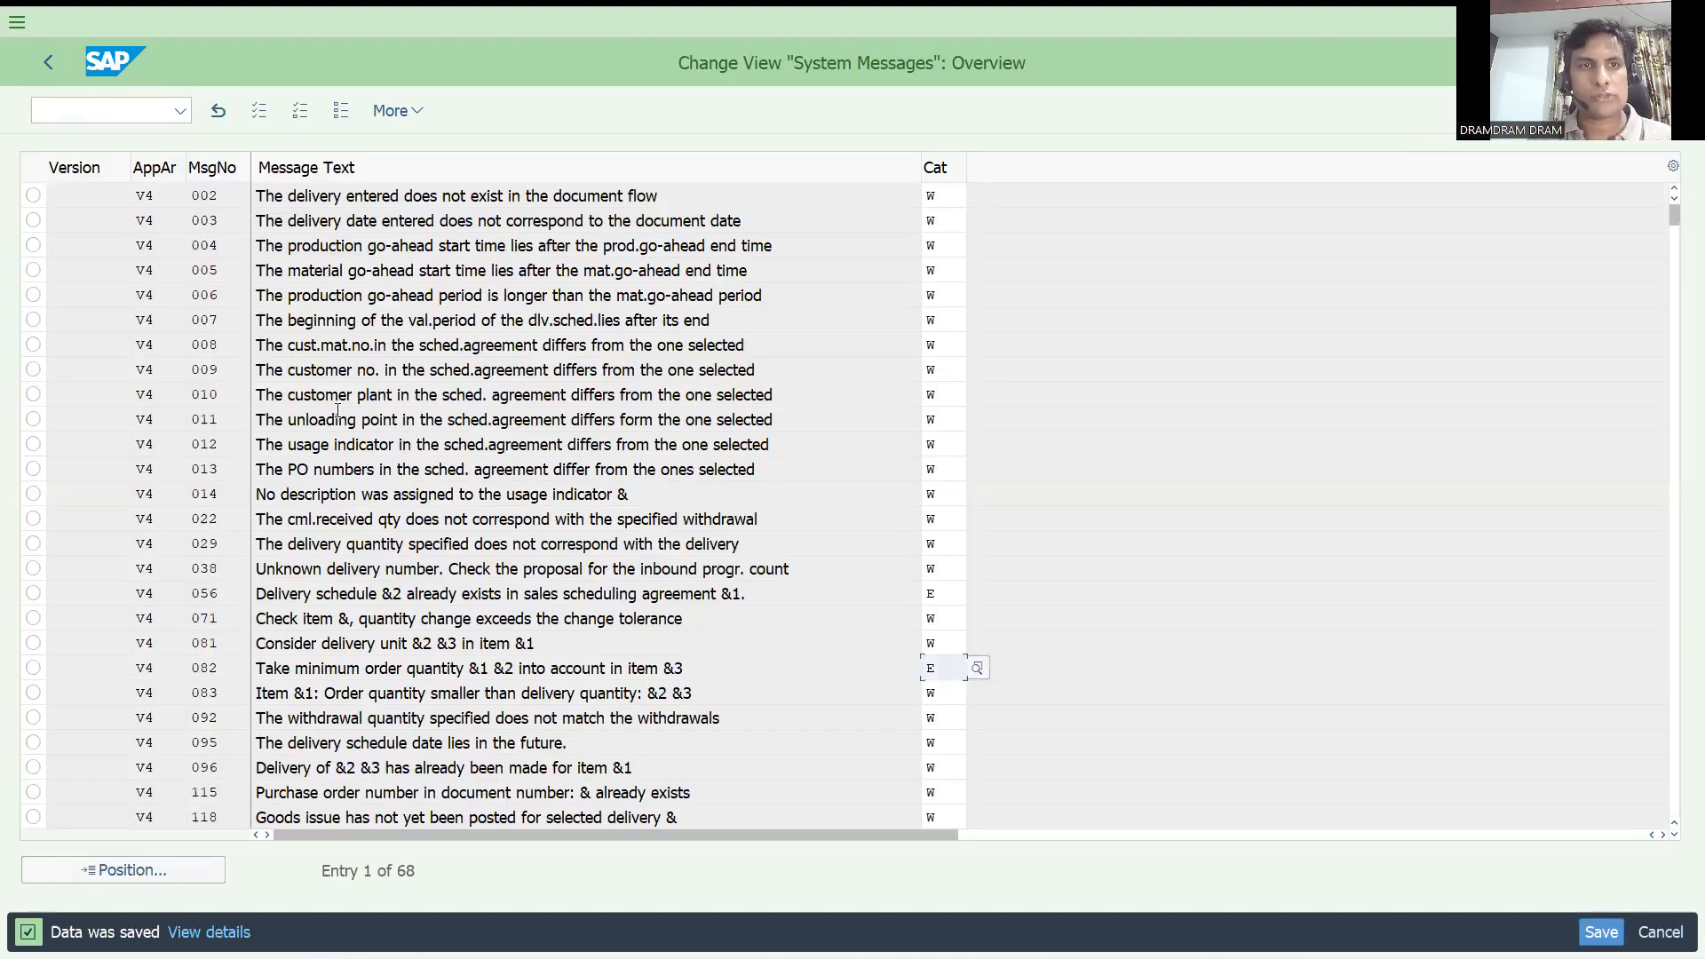
Create another DOR credit sales order in VA01 for the same sold-to party, with test as the customer reference.
left_click(114, 117)
type("/nse91")
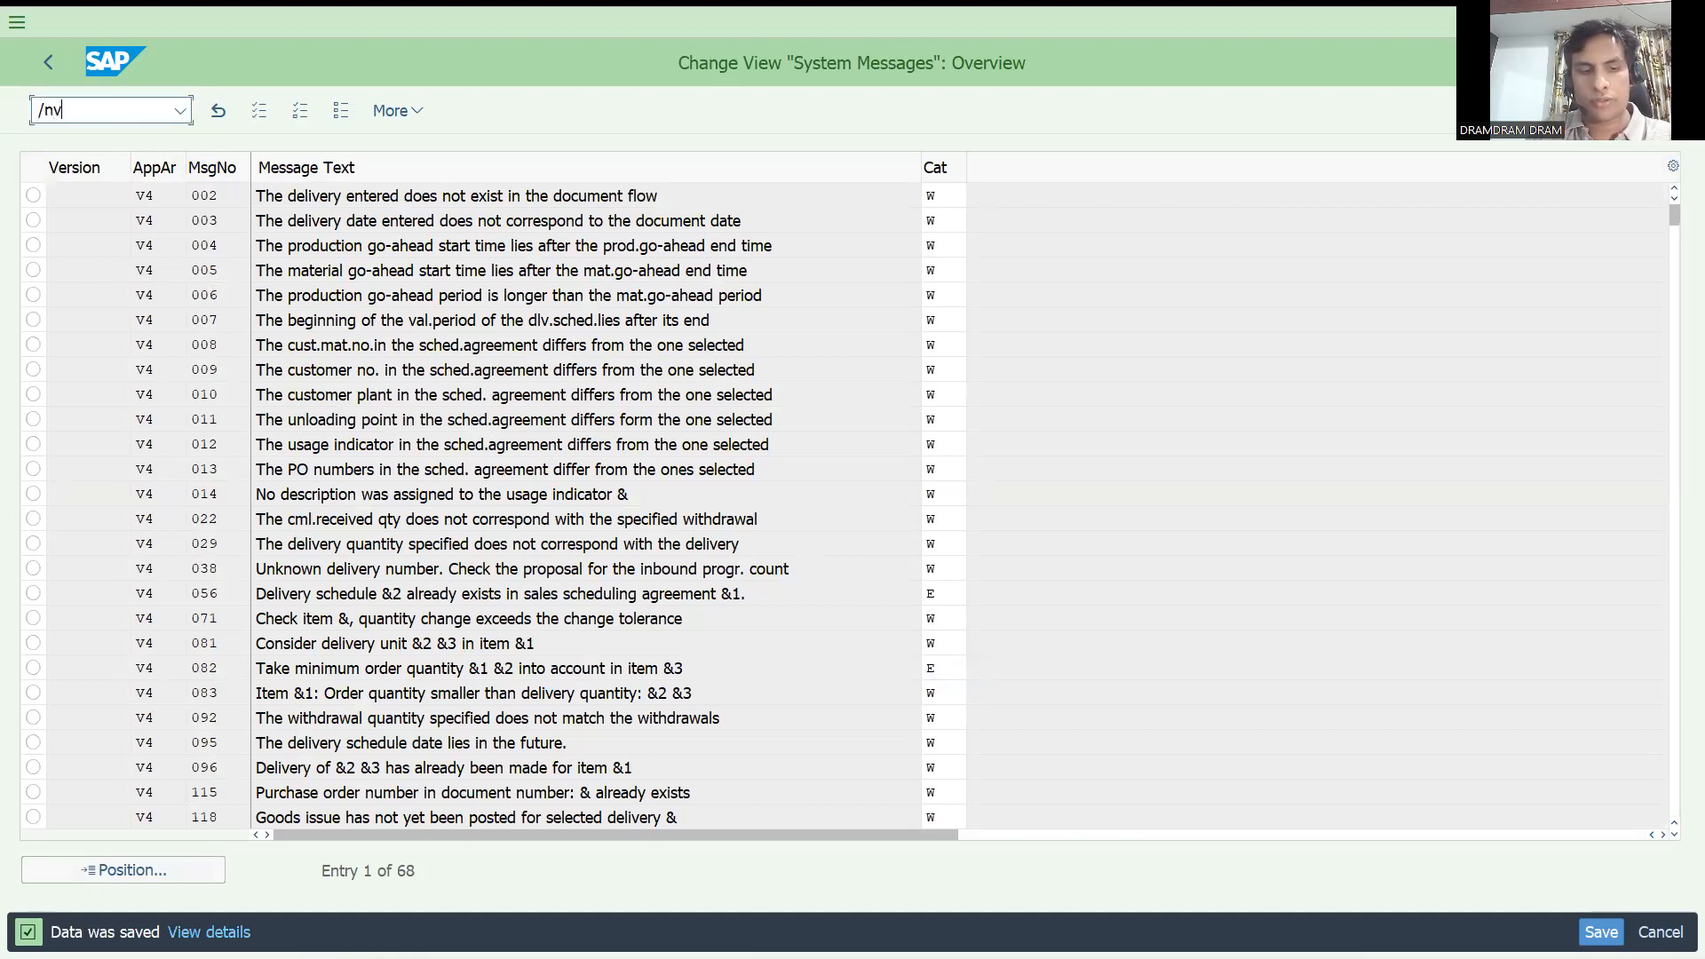
key("Return")
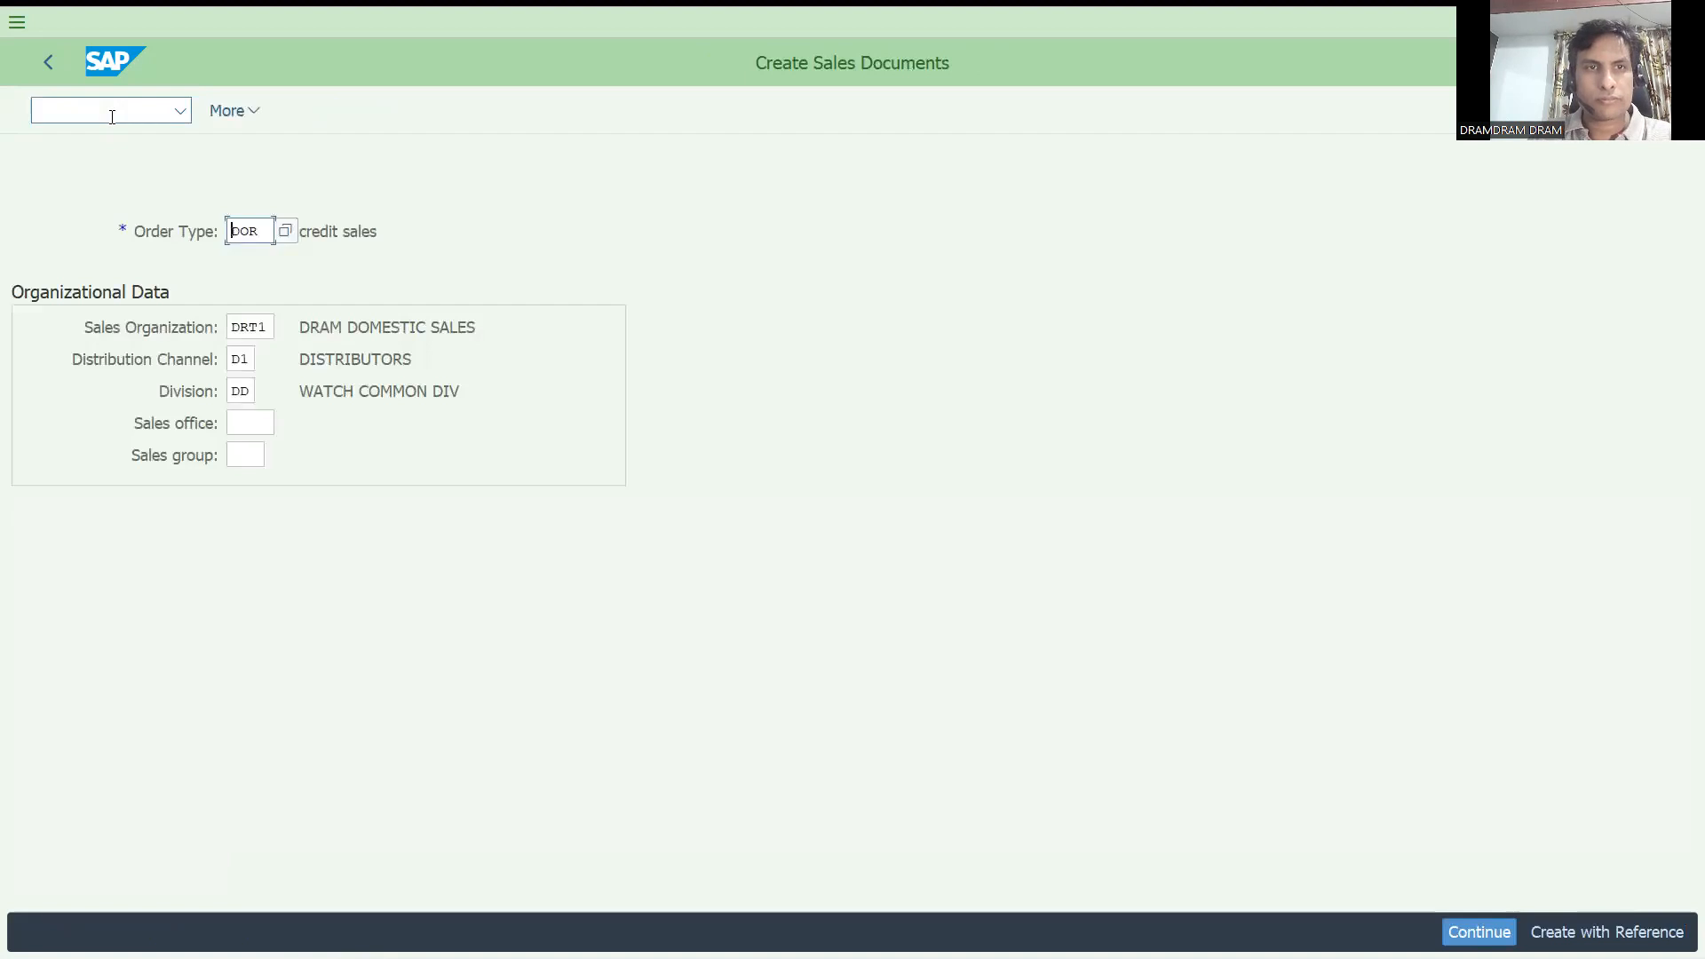
key("Return")
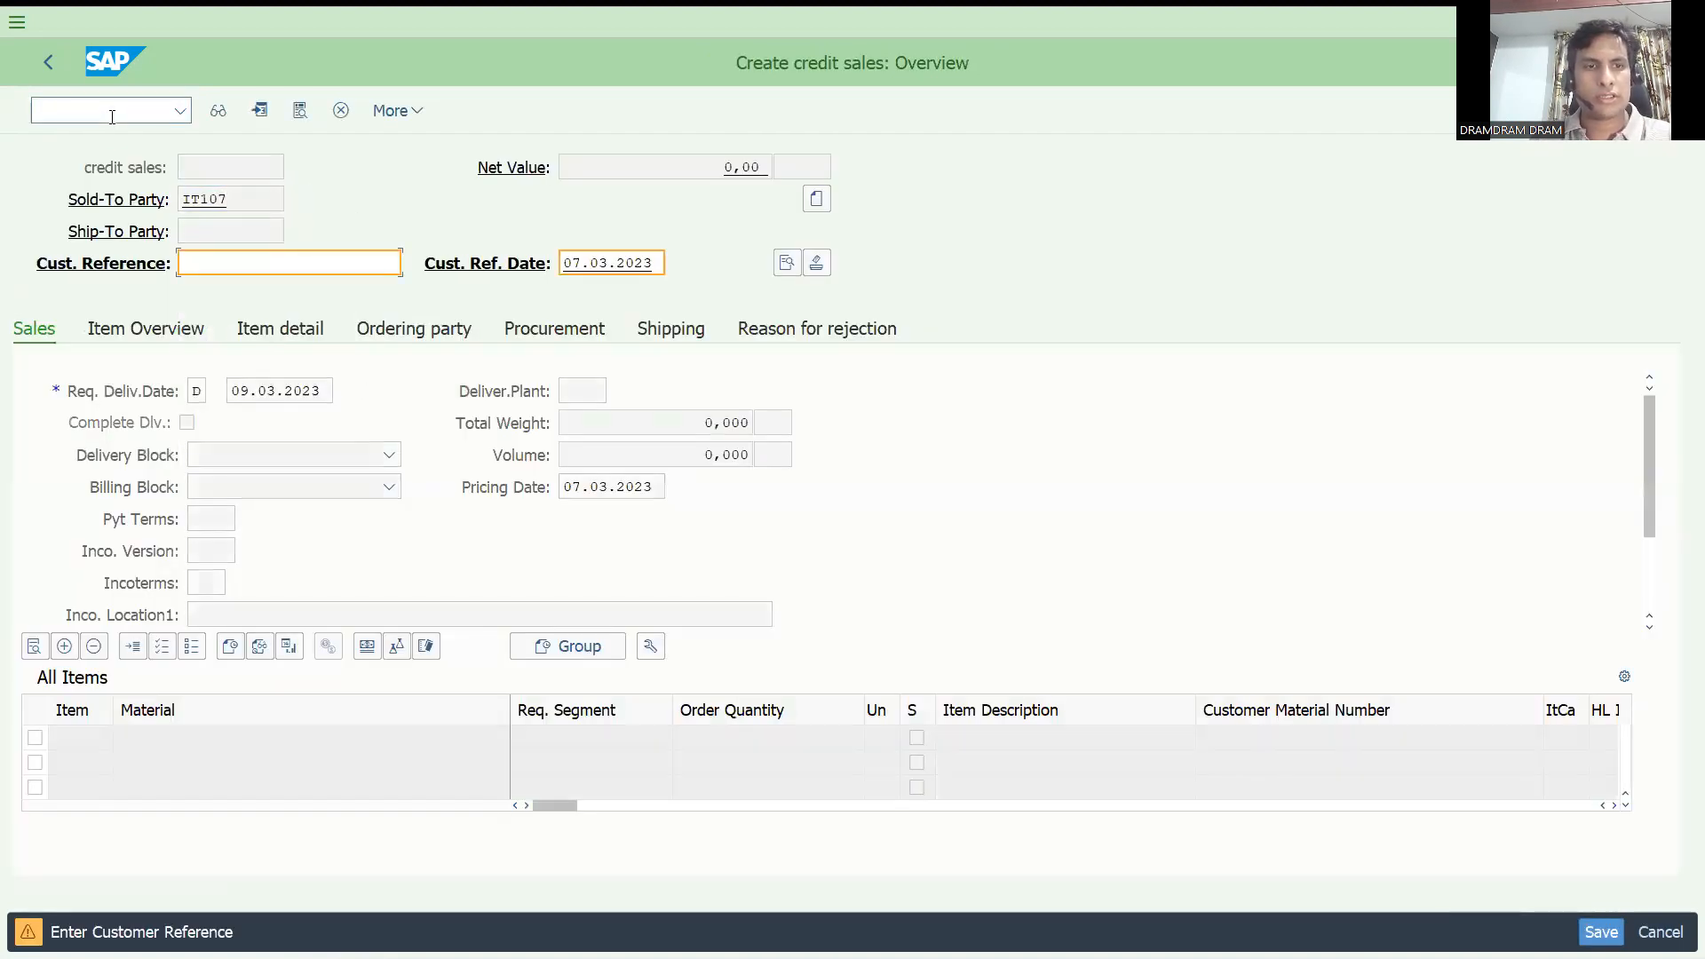
type("test")
key("Return")
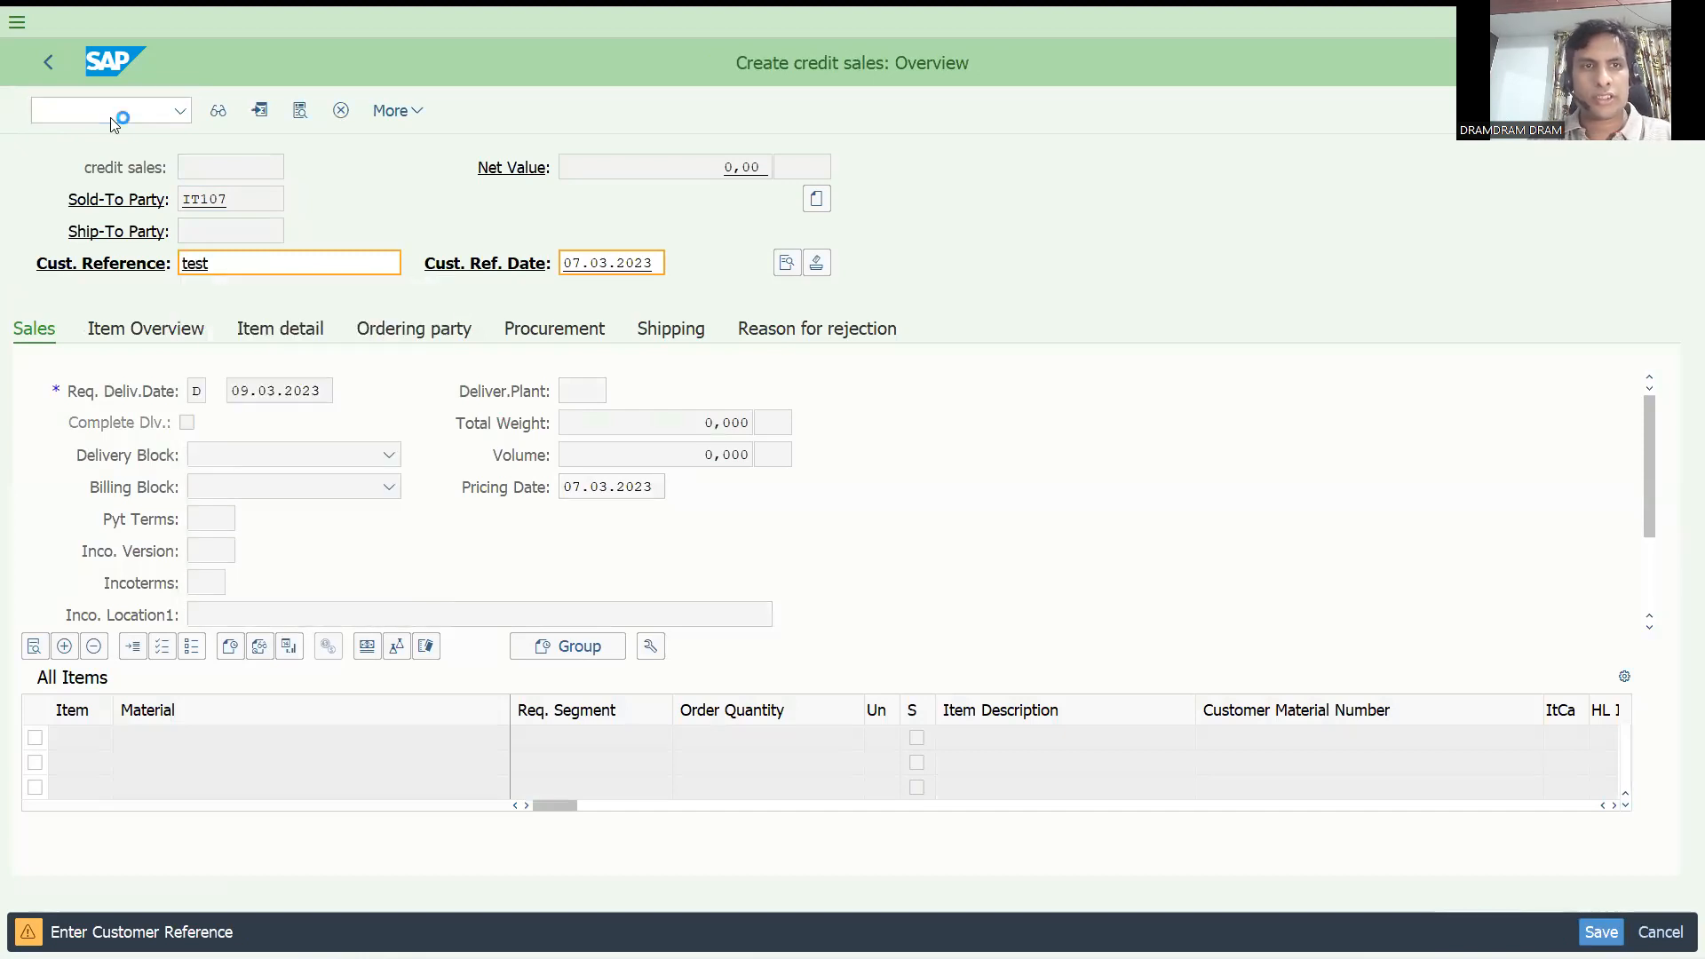
key("Return")
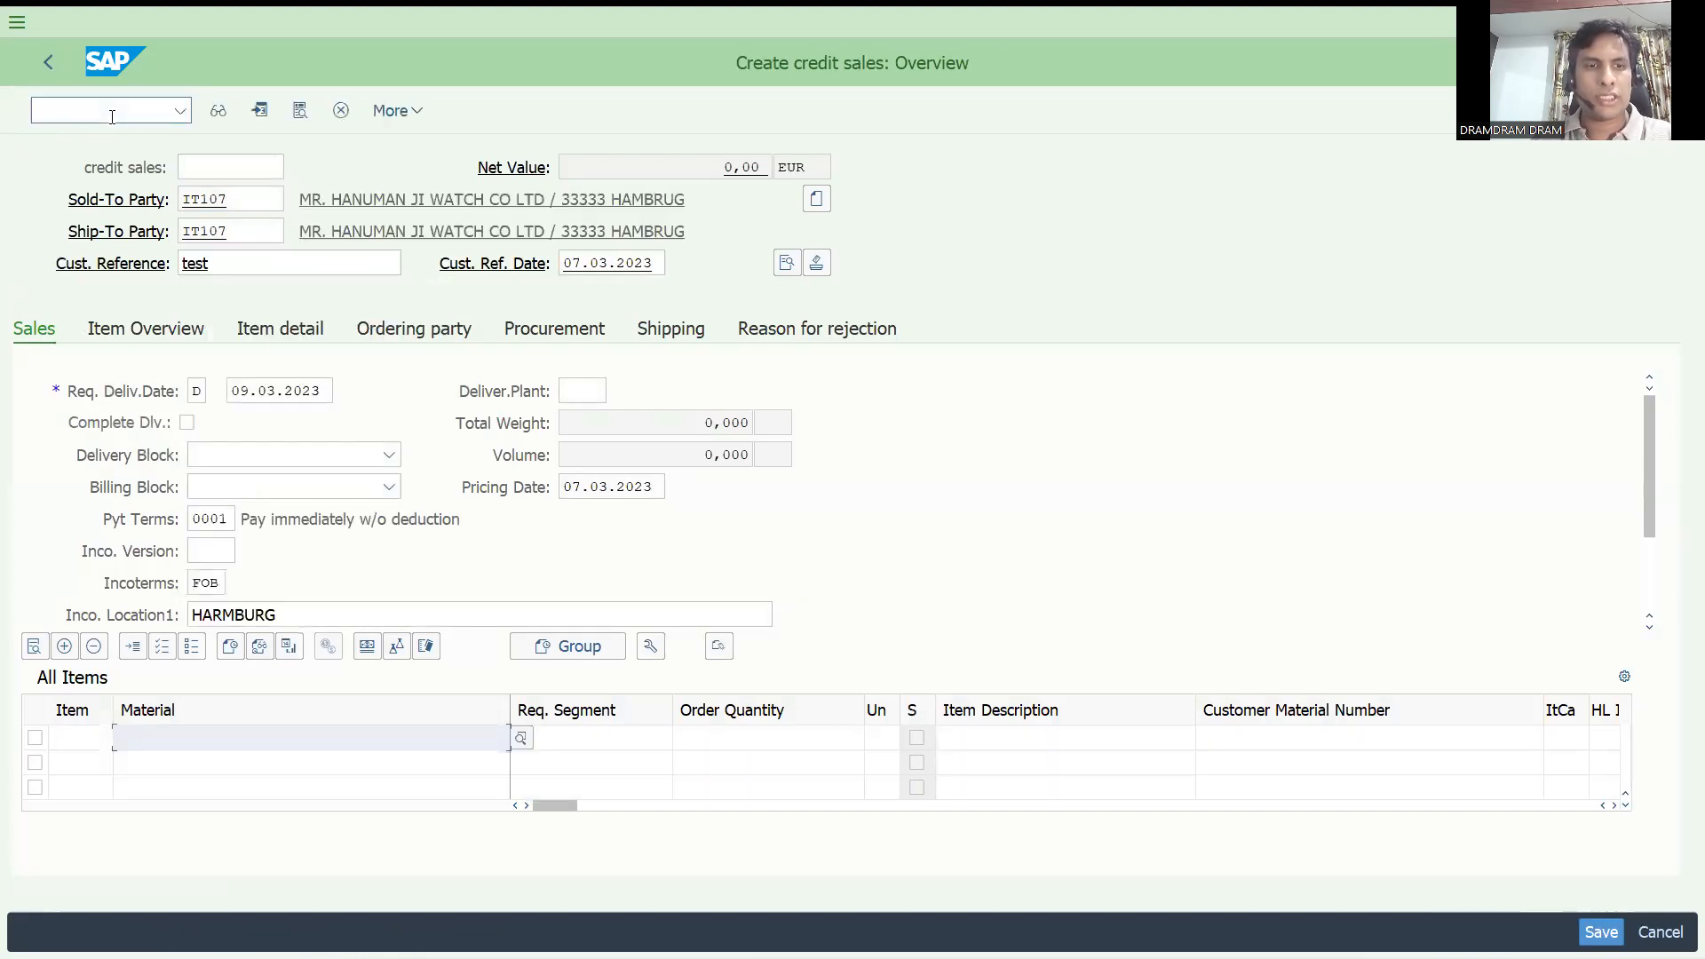
Enter material 154 with an order quantity of 30 as the first item of the order.
key("Down")
key("Tab")
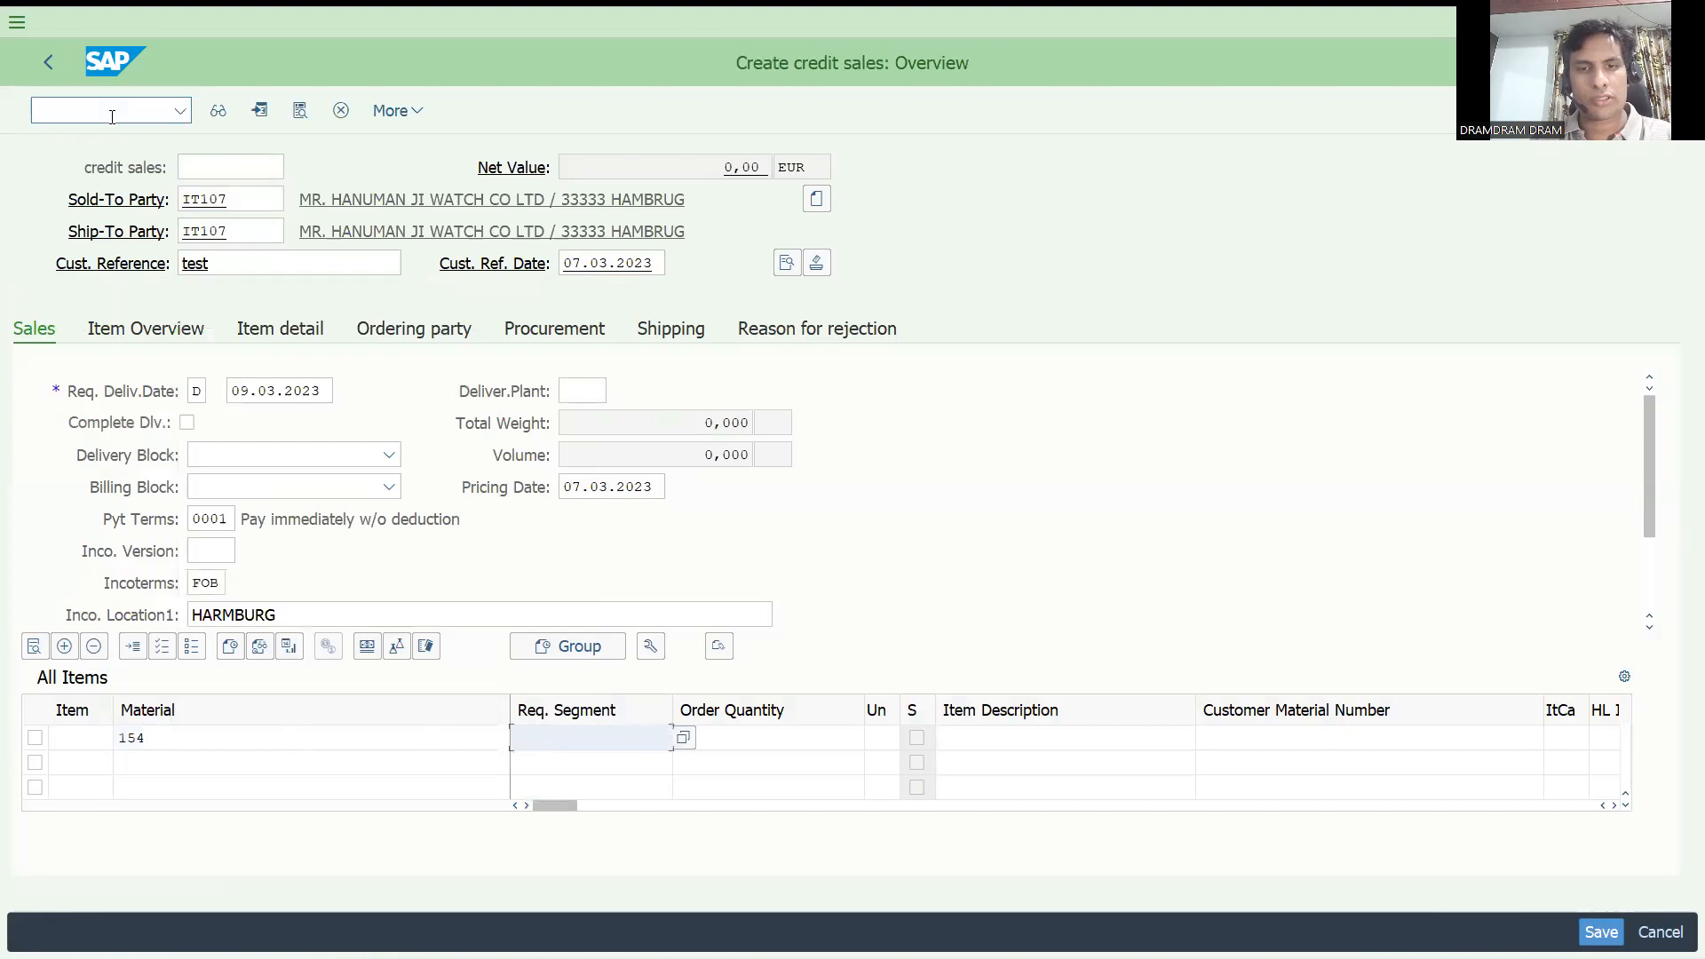
type("30")
key("BackSpace")
key("BackSpace")
key("Tab")
type("30")
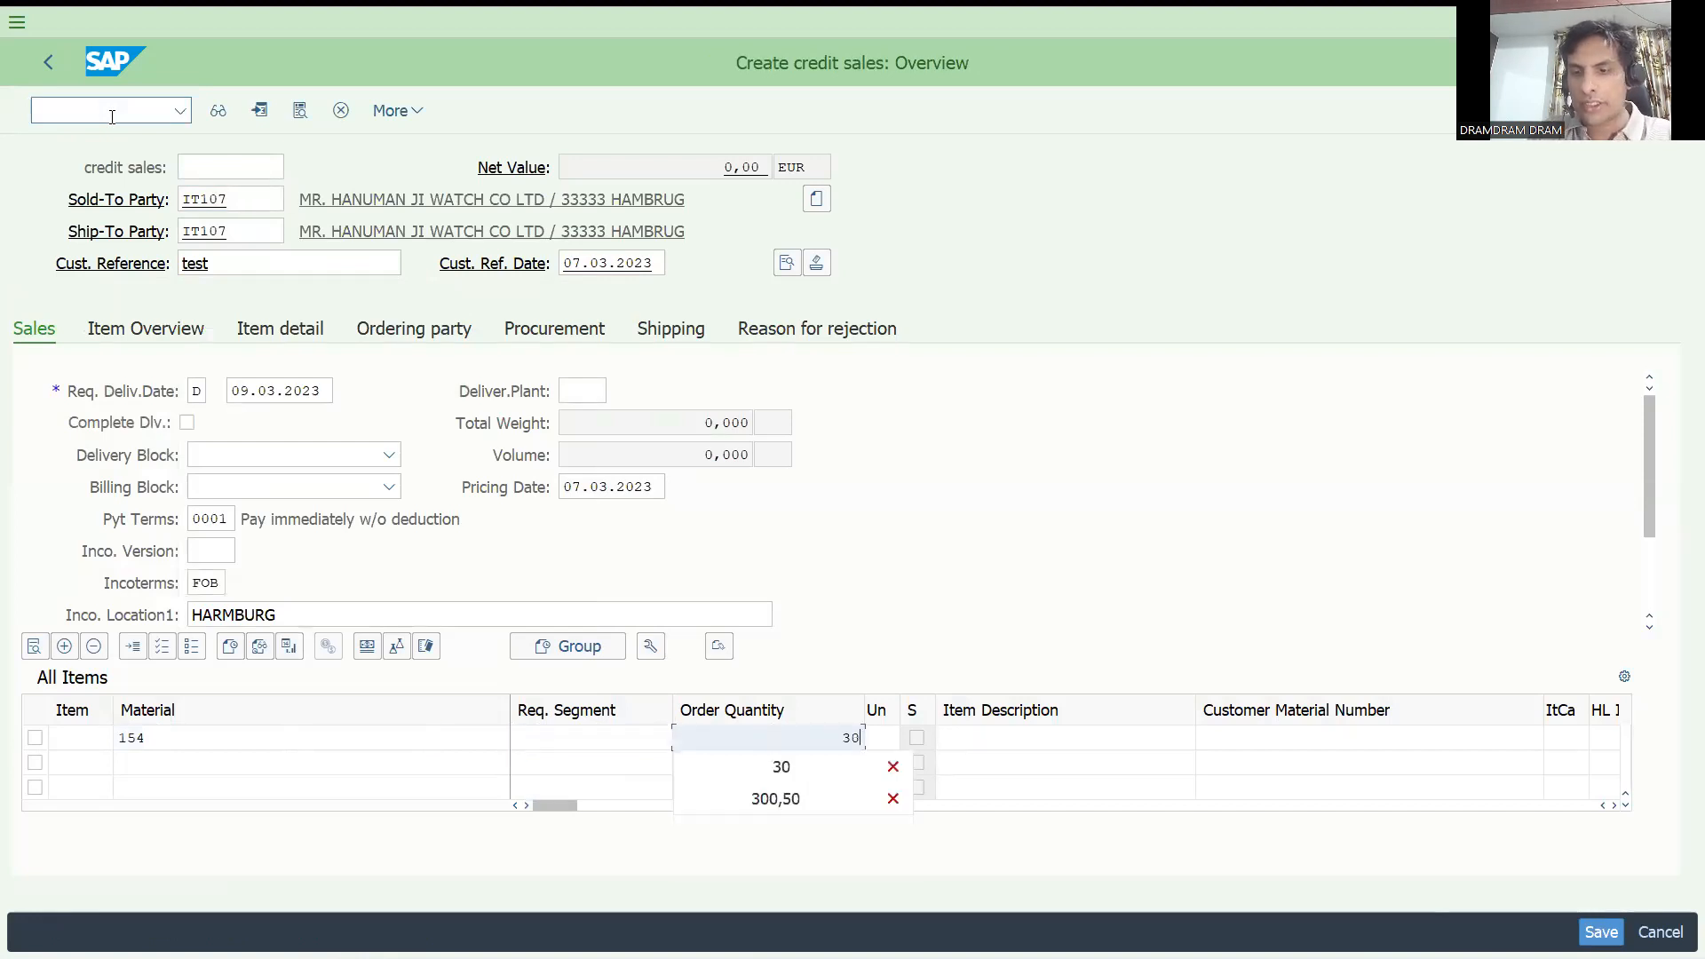
key("Return")
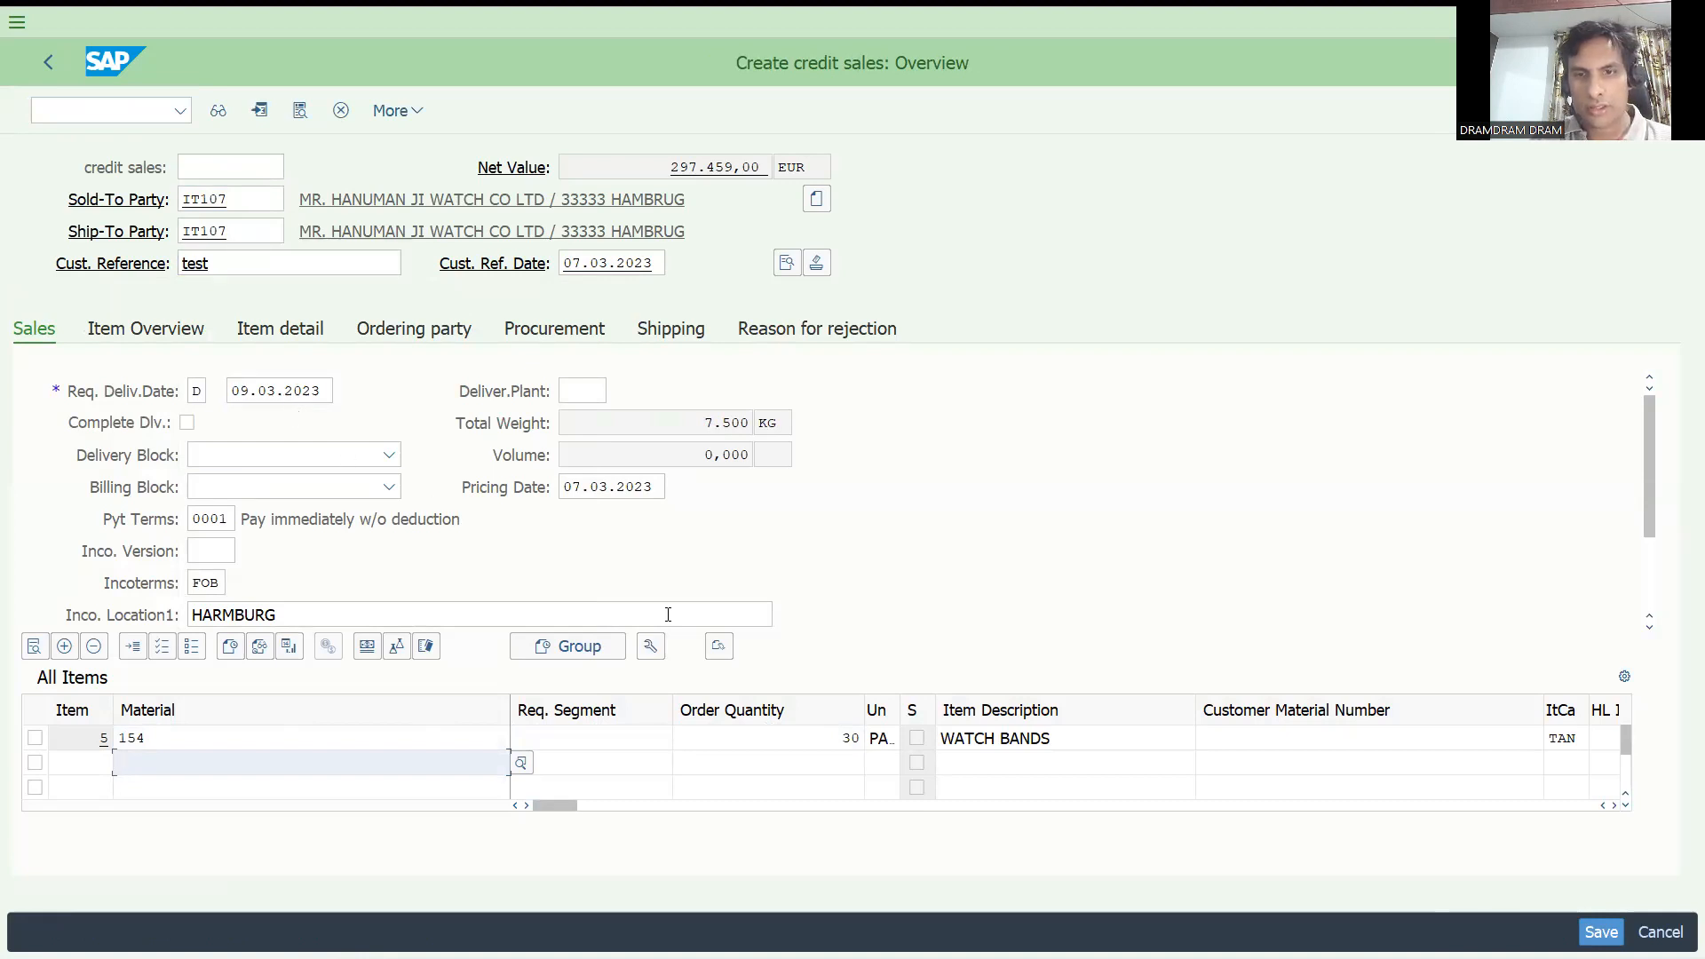
Change the unit of the material 154 item to CAR to test the minimum order quantity check.
left_click(878, 737)
type("car")
key("Return")
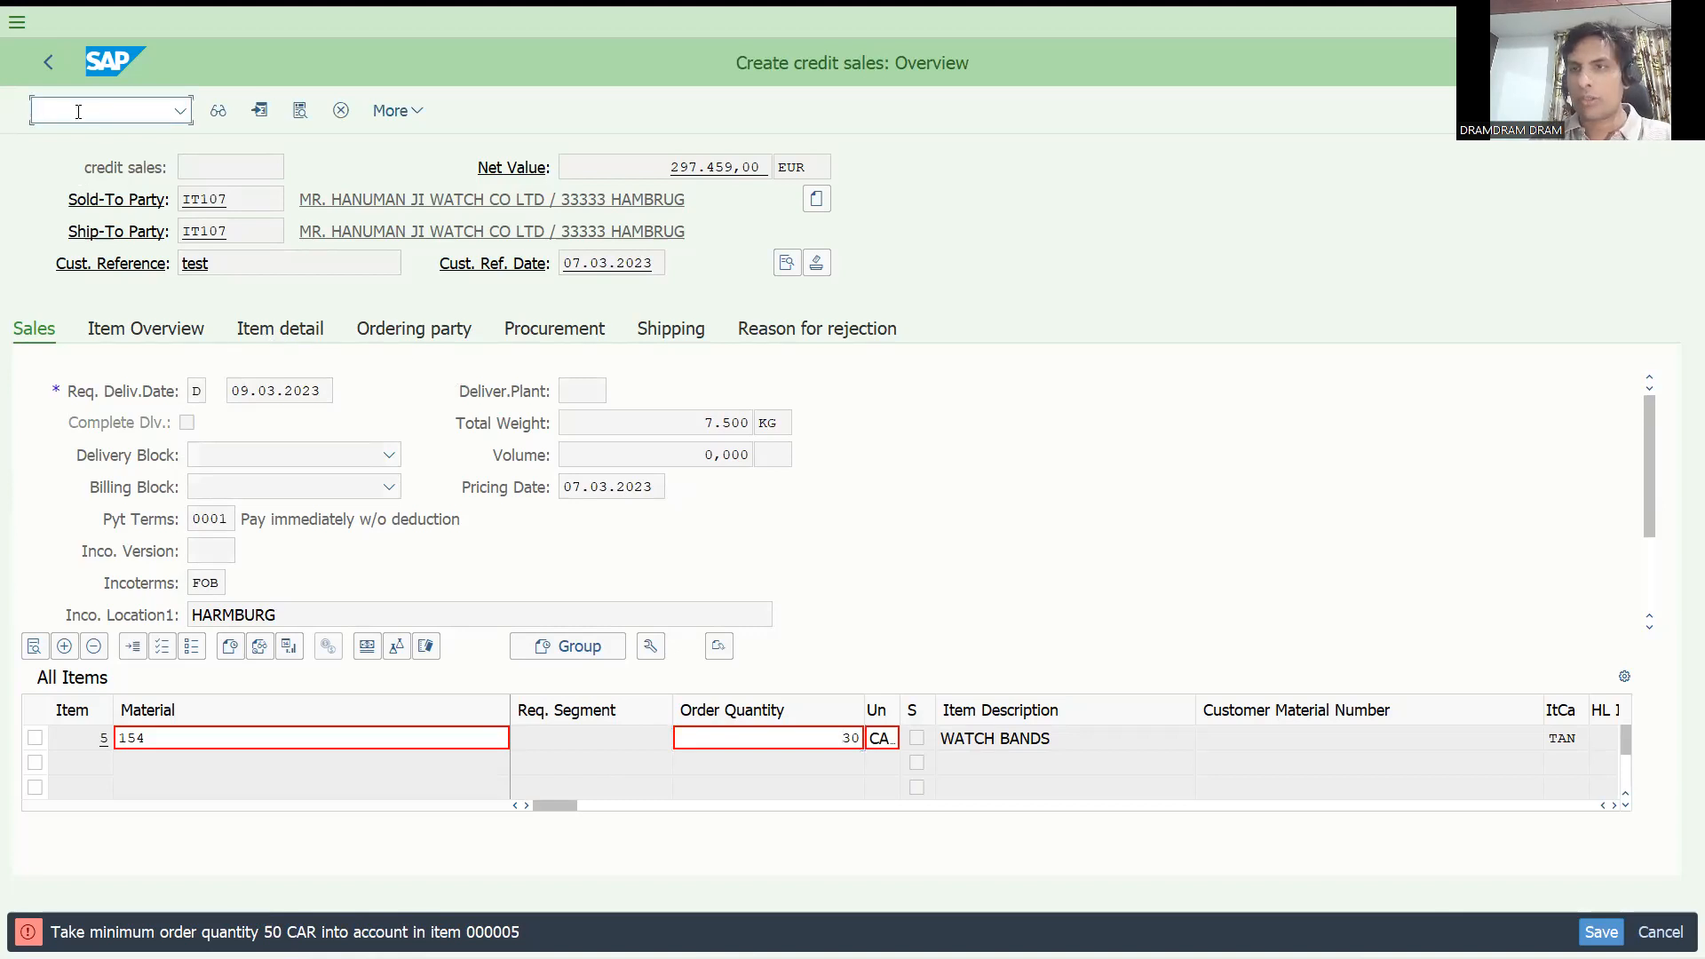
Leave the order for transaction OVAH, set the minimum order quantity message V4 082 back to category W and save.
type("/n")
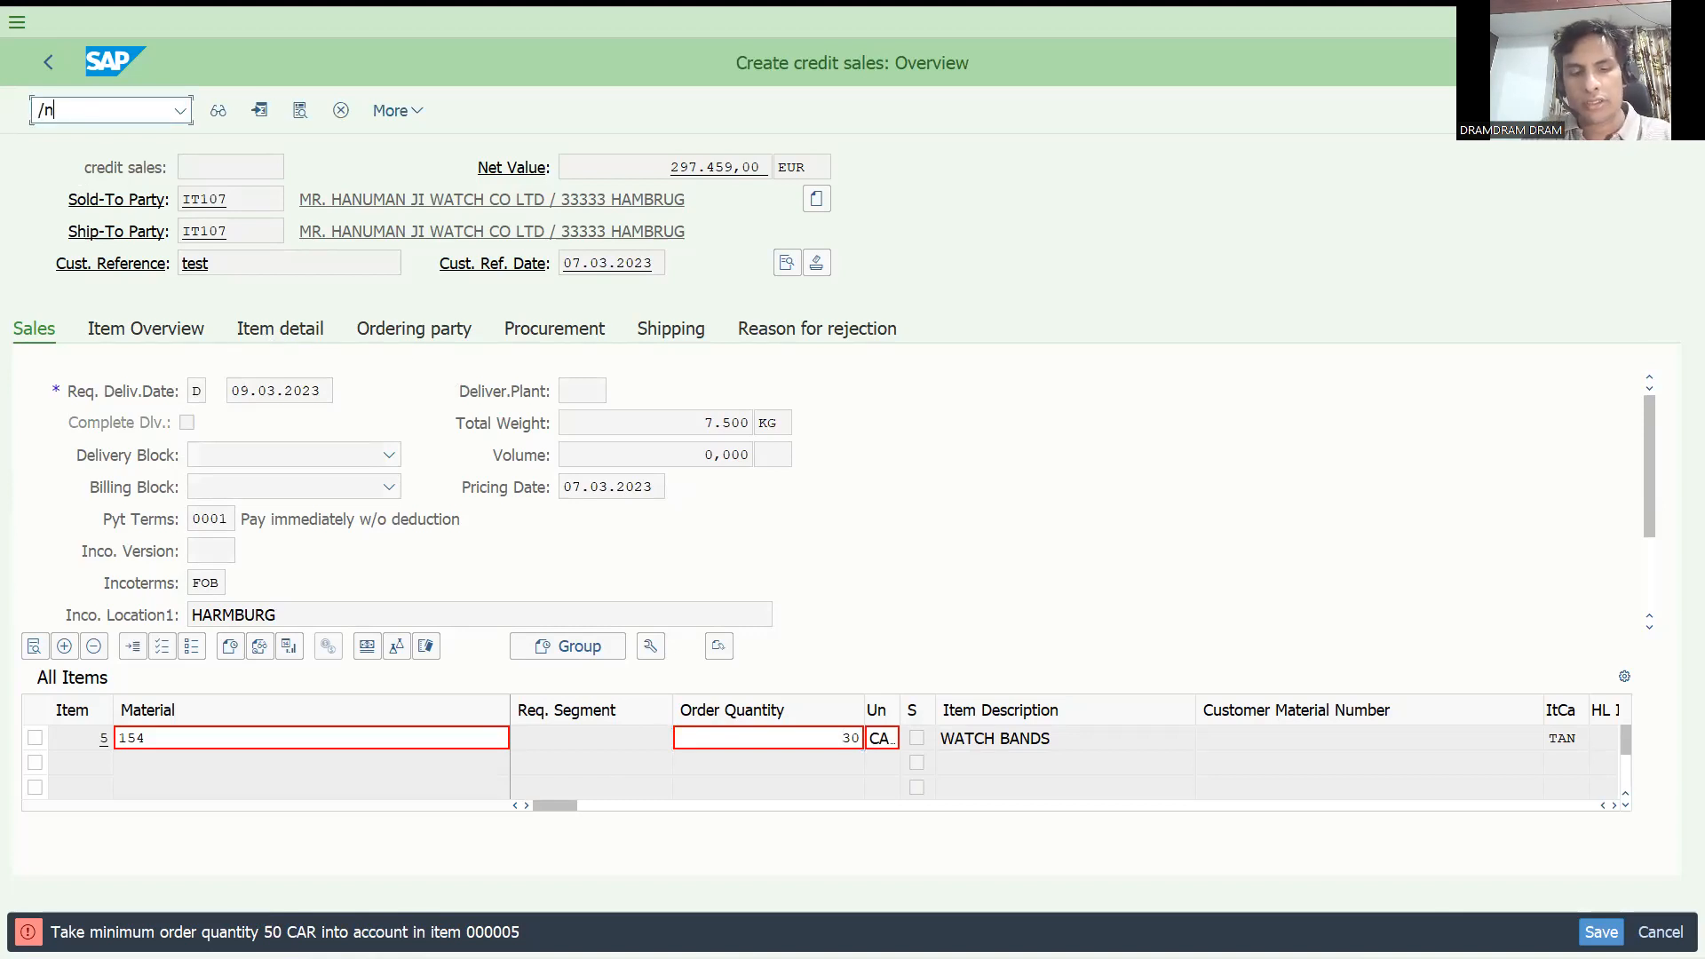
type("ovah")
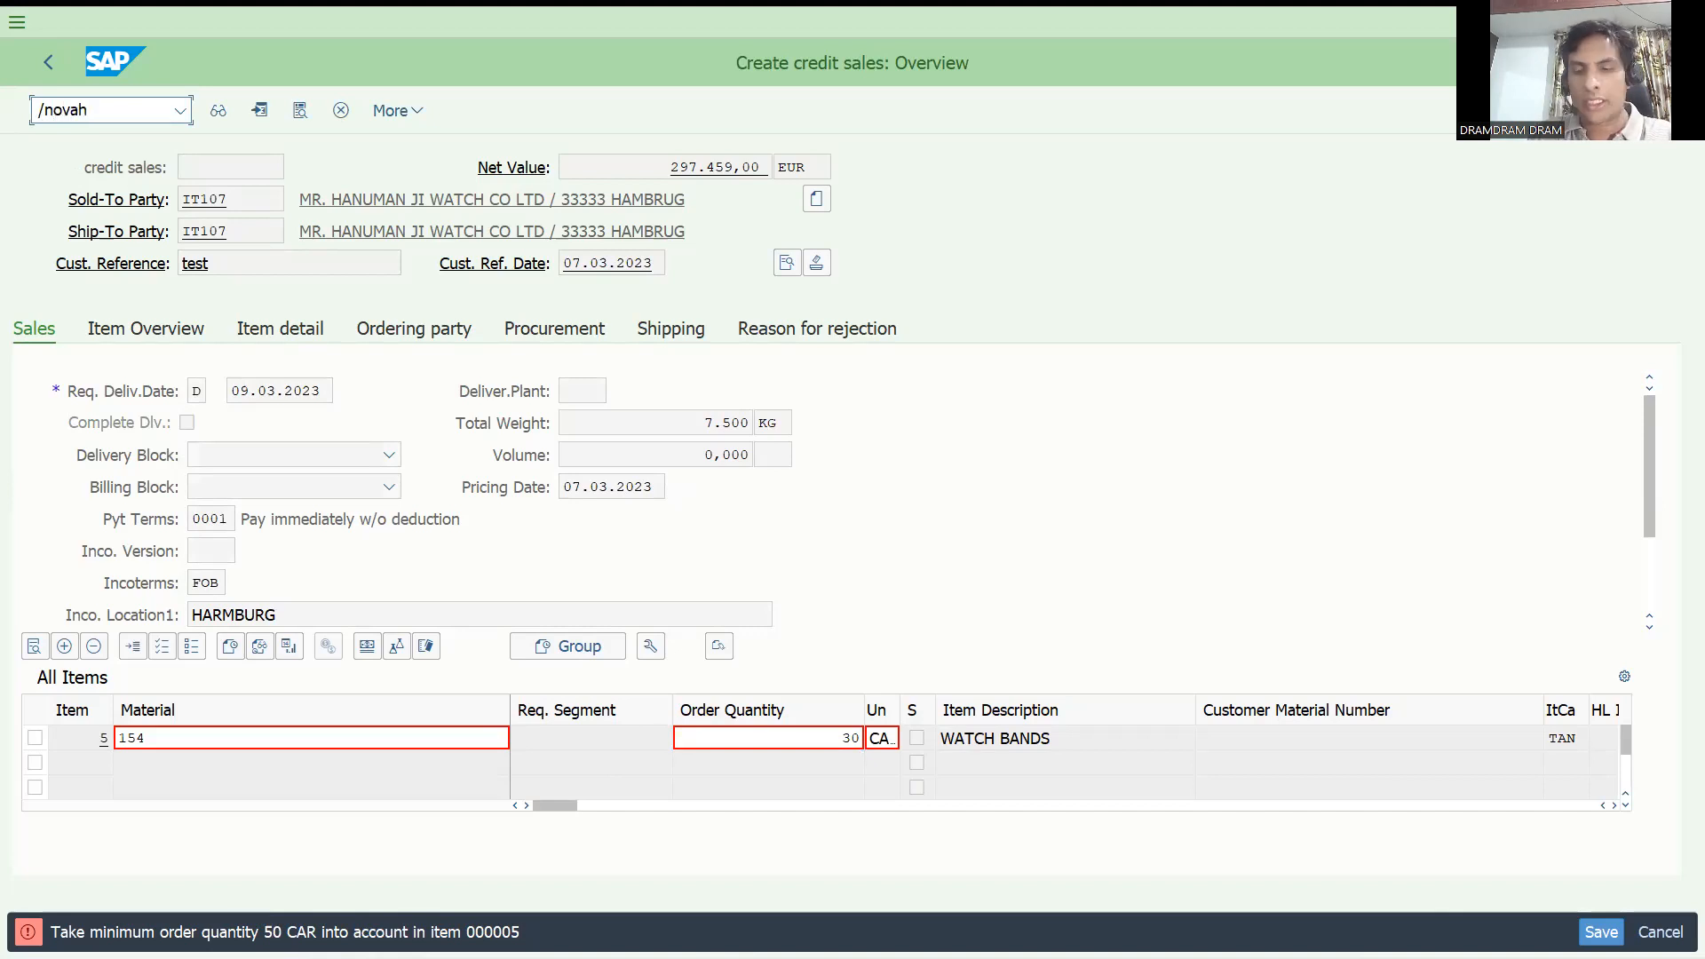
key("Return")
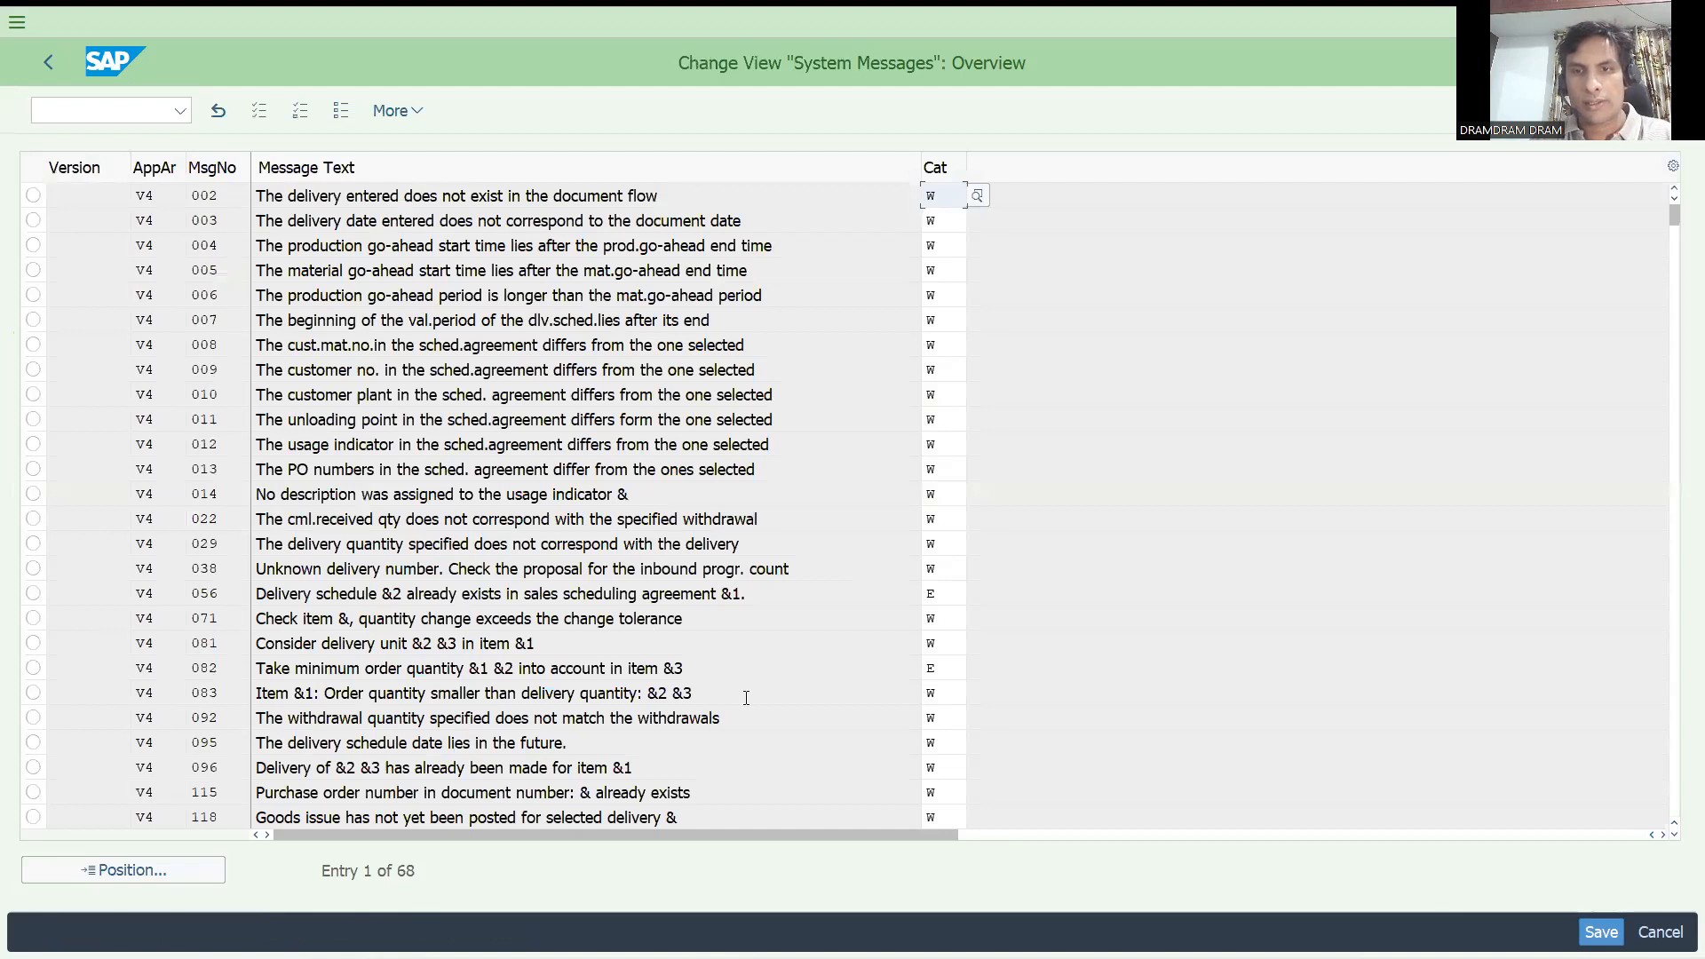
left_click(948, 661)
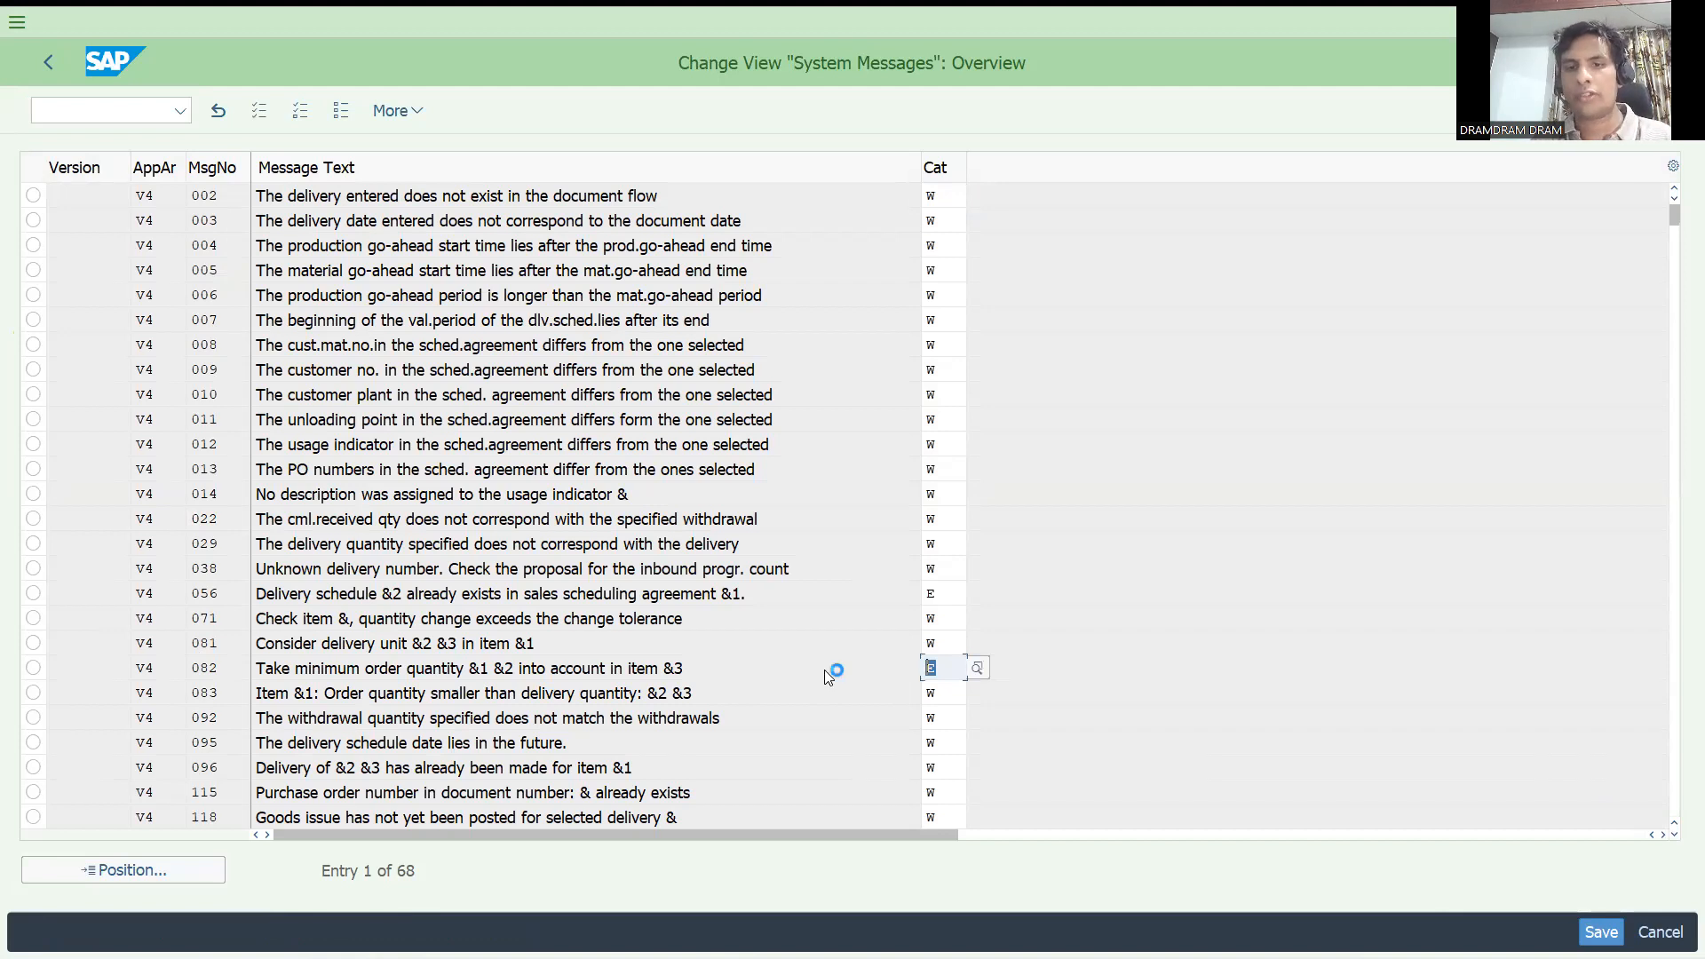
type("w")
key("Return")
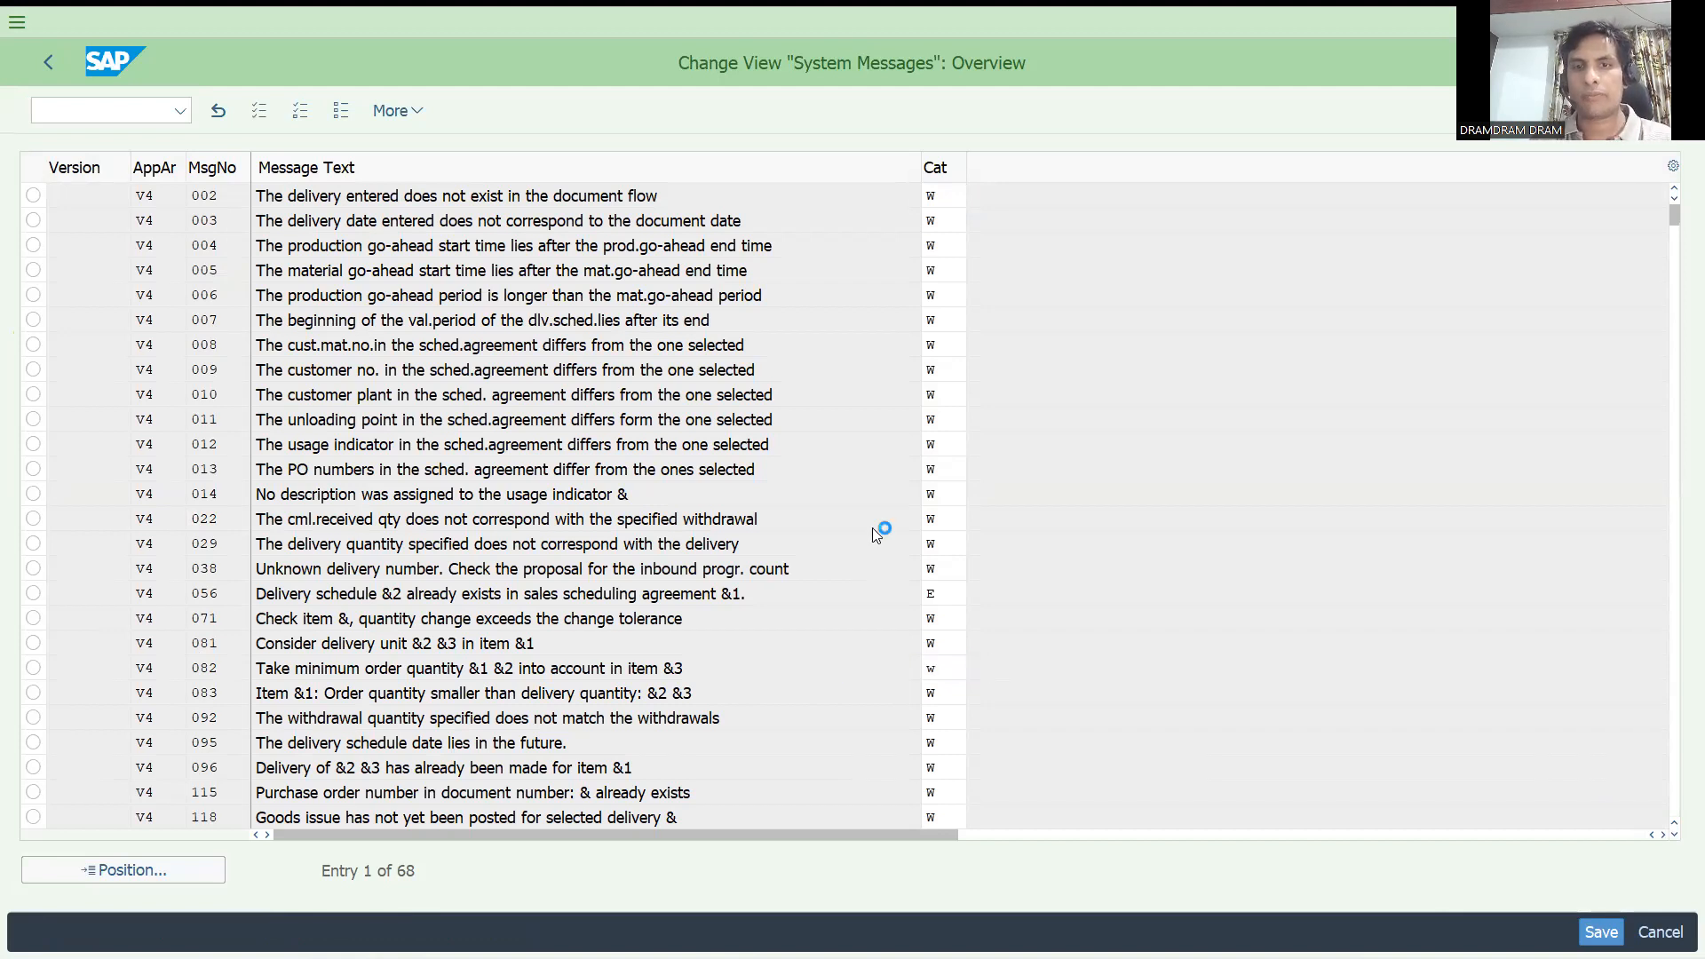
key("Return")
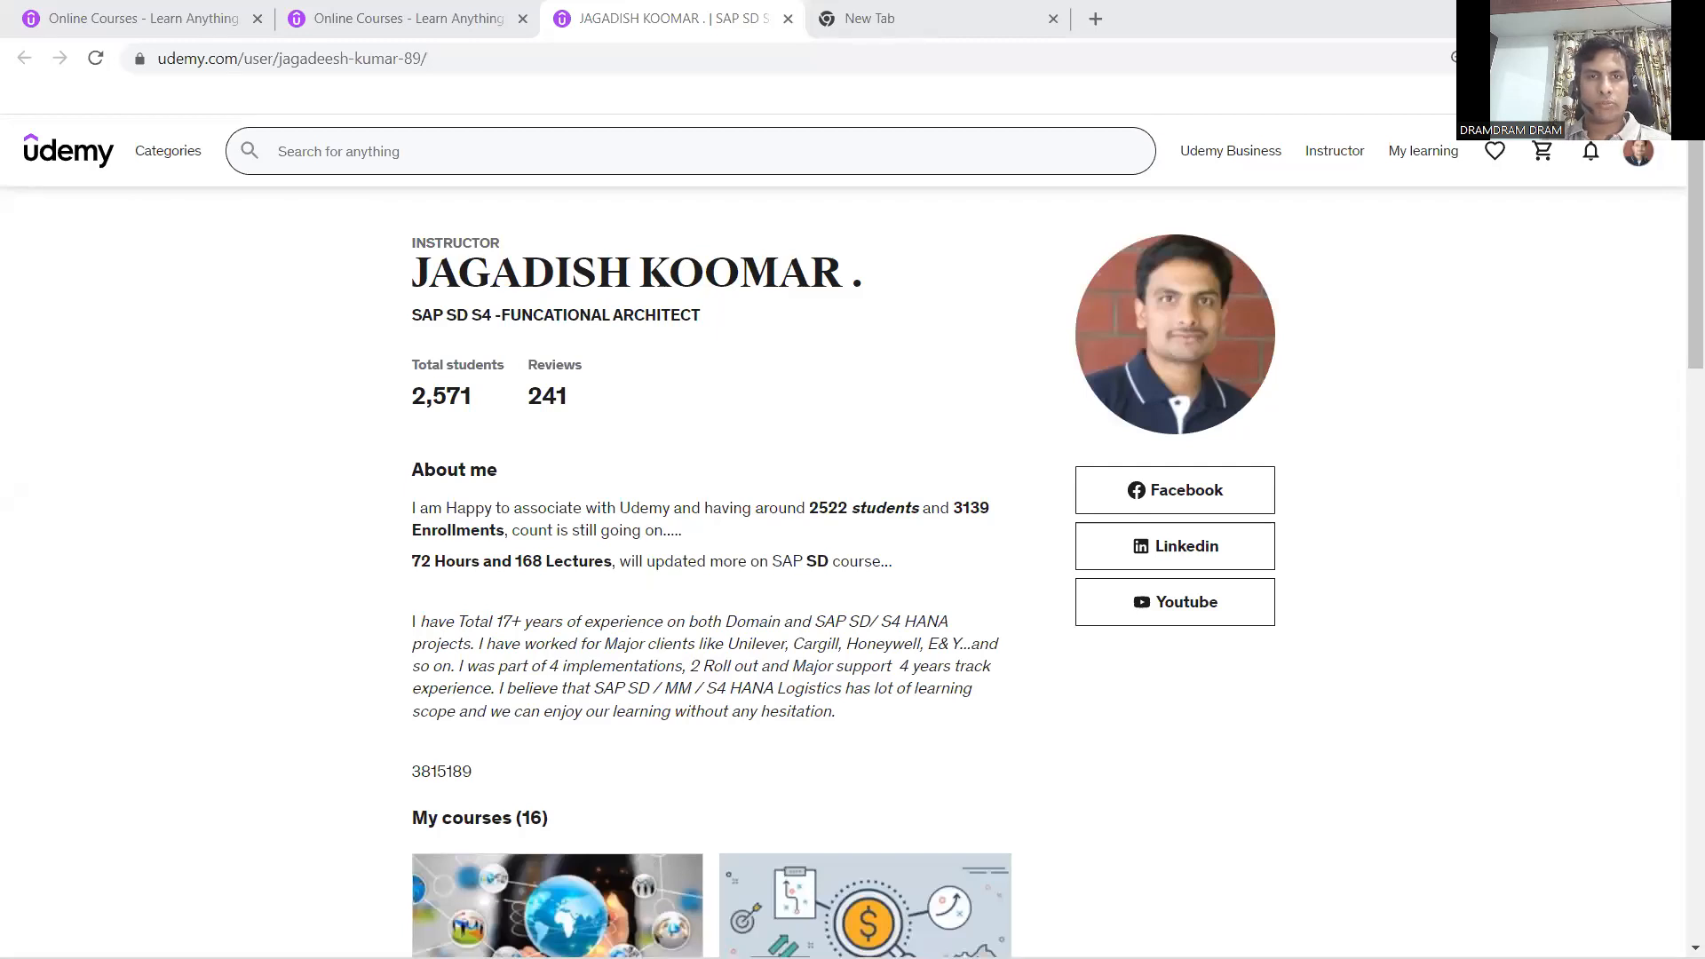
Switch to the browser and look through the SAP courses listed on the instructor's Udemy profile page.
left_click_drag(1680, 294, 1663, 403)
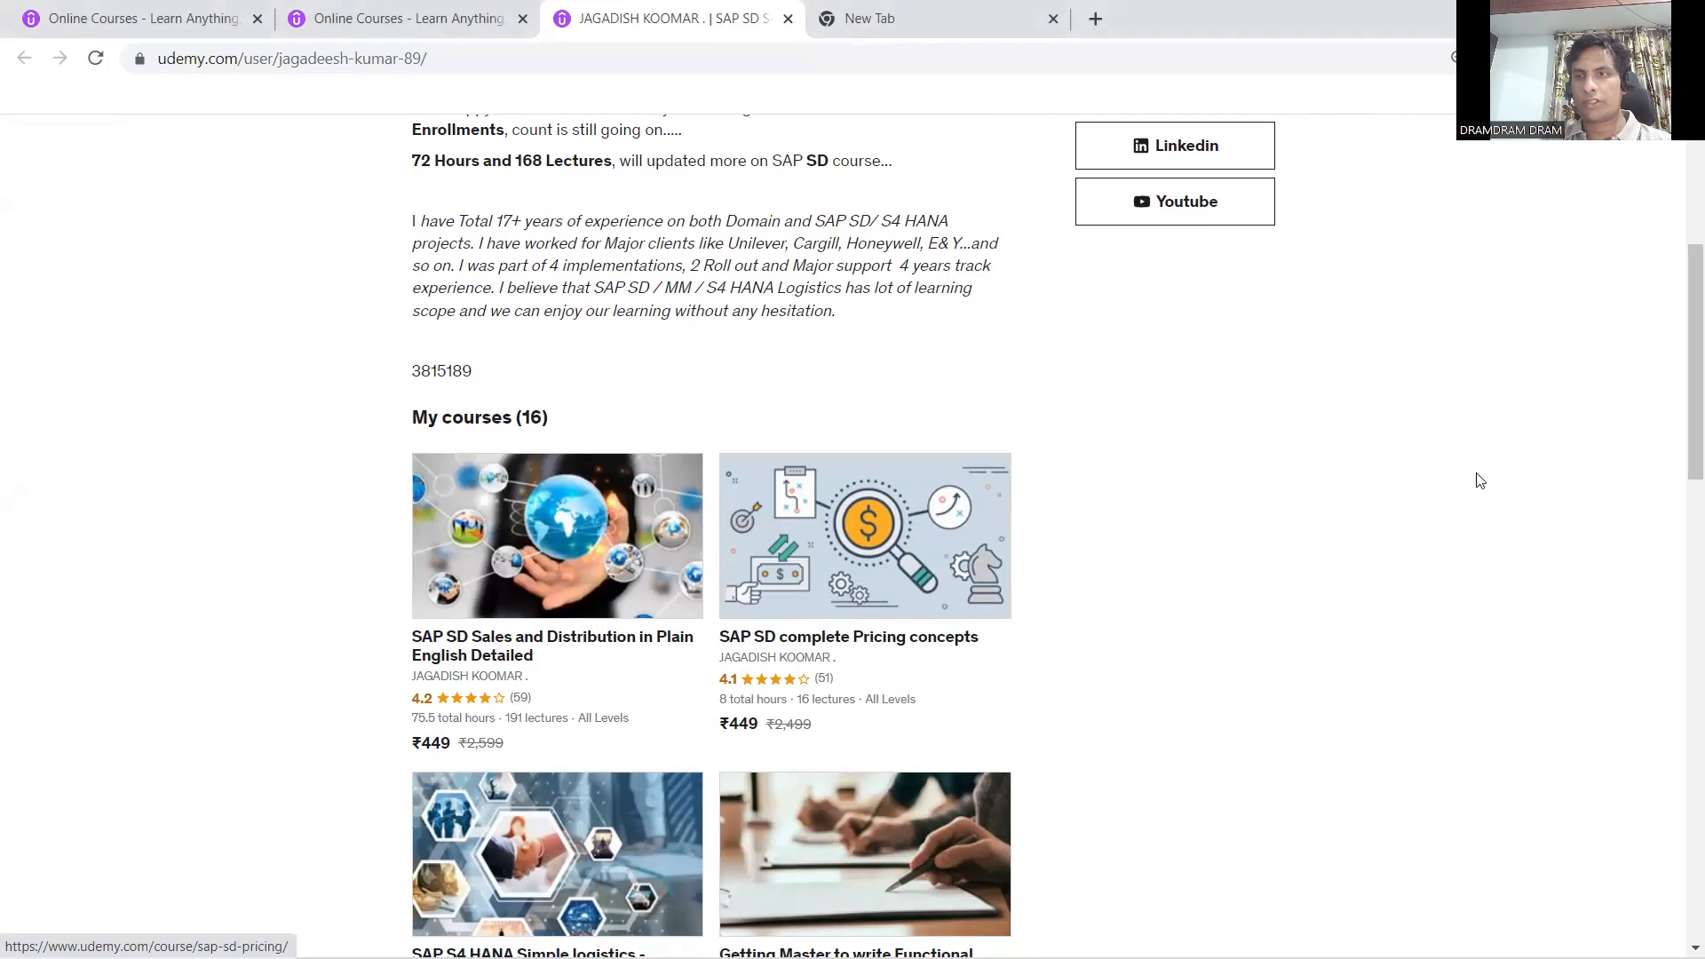
left_click_drag(1677, 411, 1678, 544)
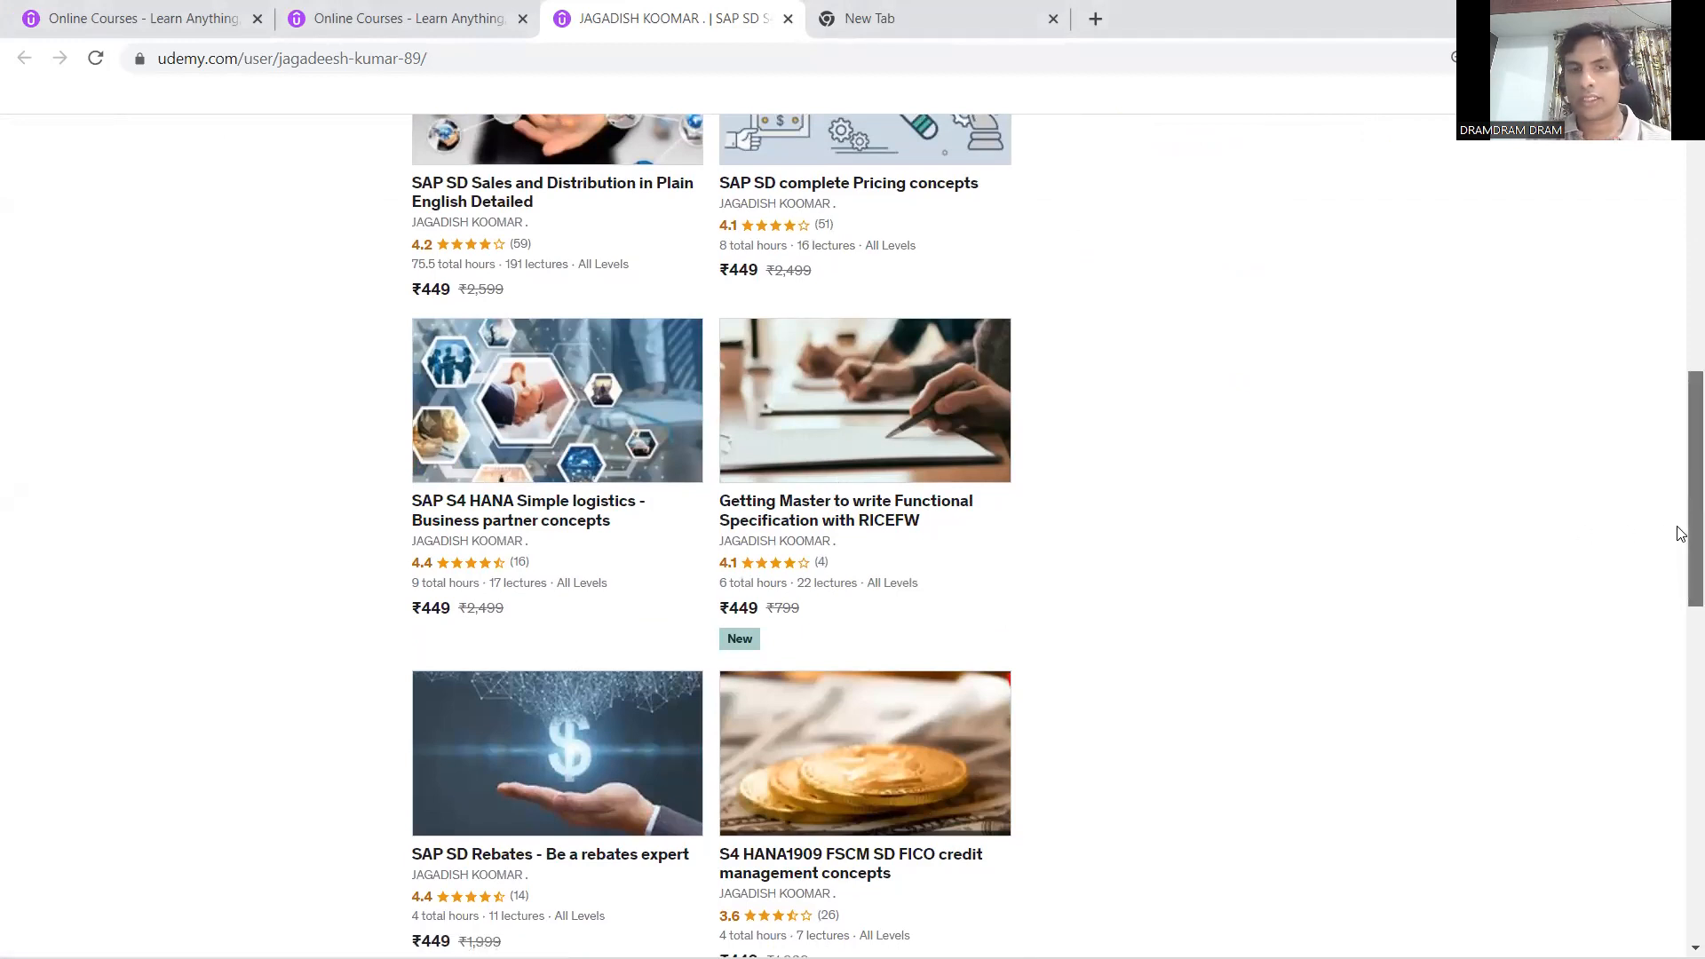
left_click_drag(1680, 533, 1678, 666)
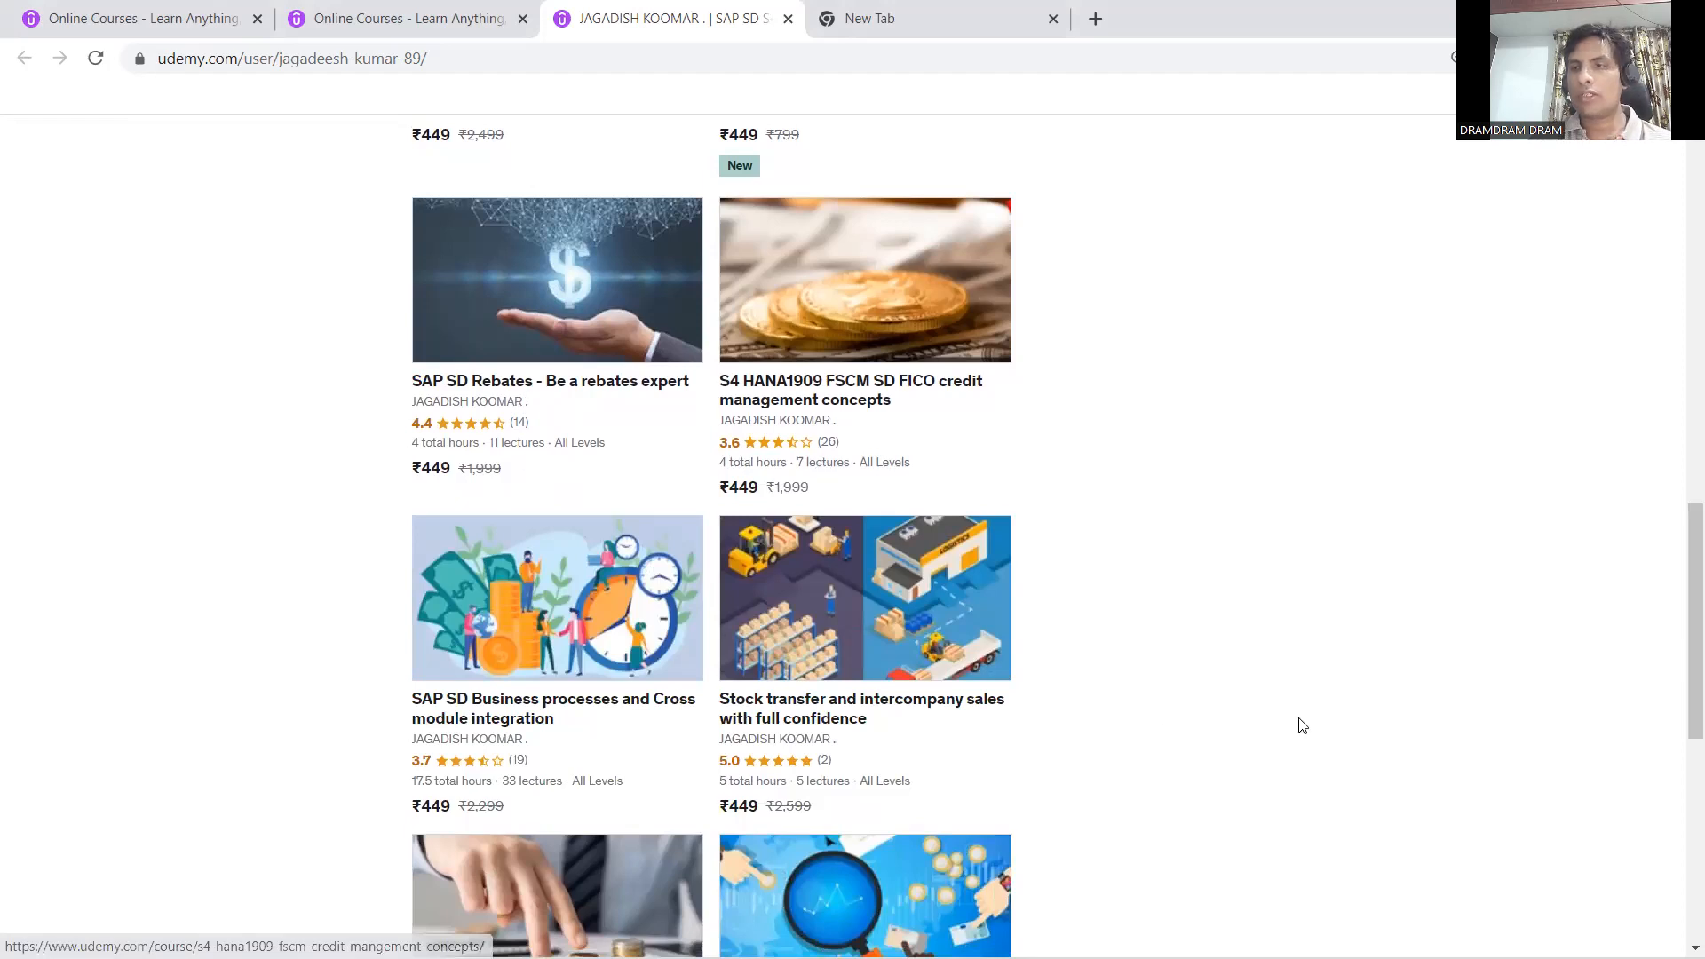
left_click_drag(1675, 708, 1678, 817)
left_click_drag(1679, 741, 1673, 317)
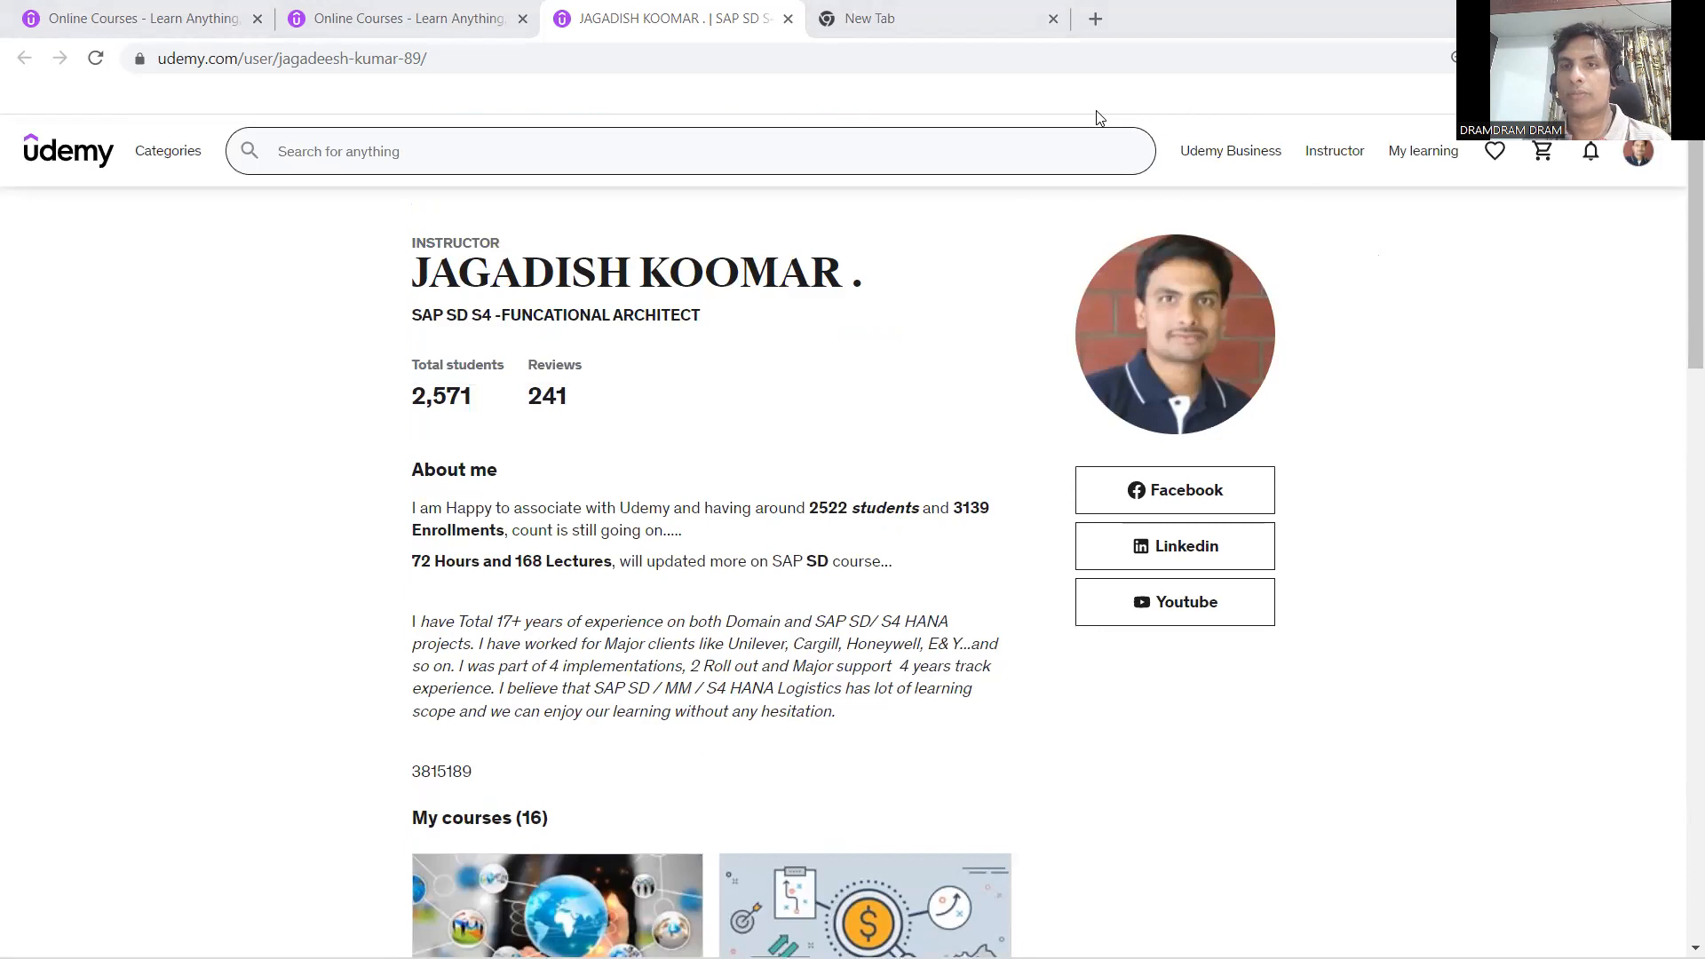
mouse_move(1227, 142)
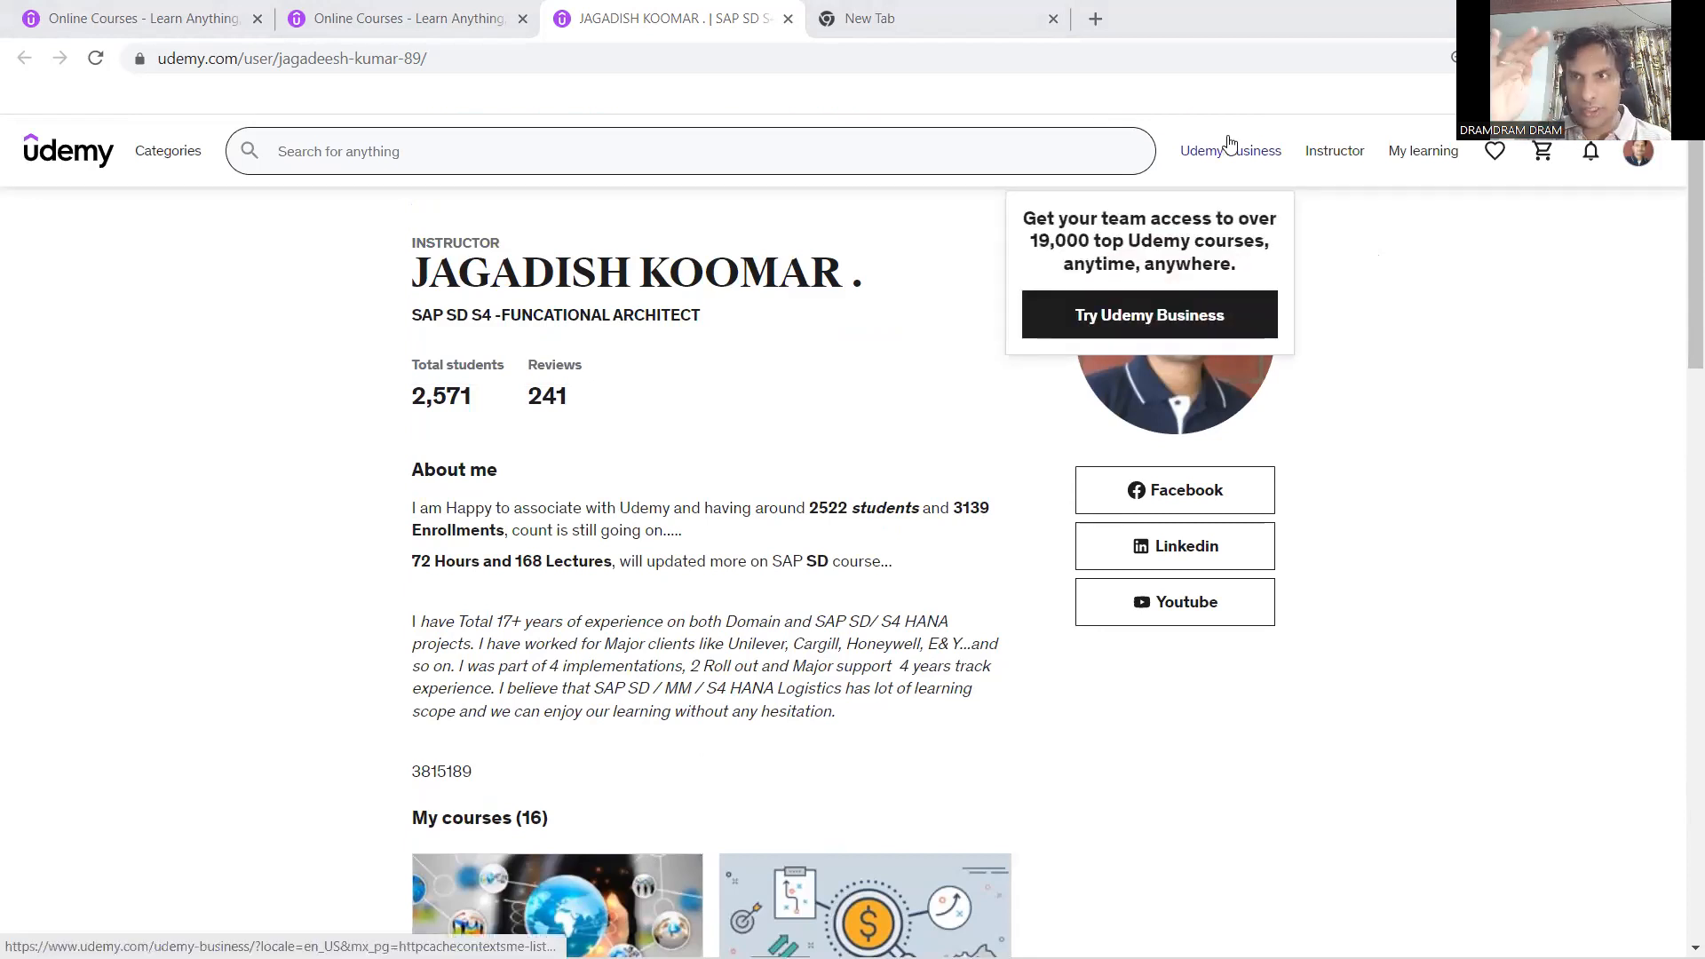